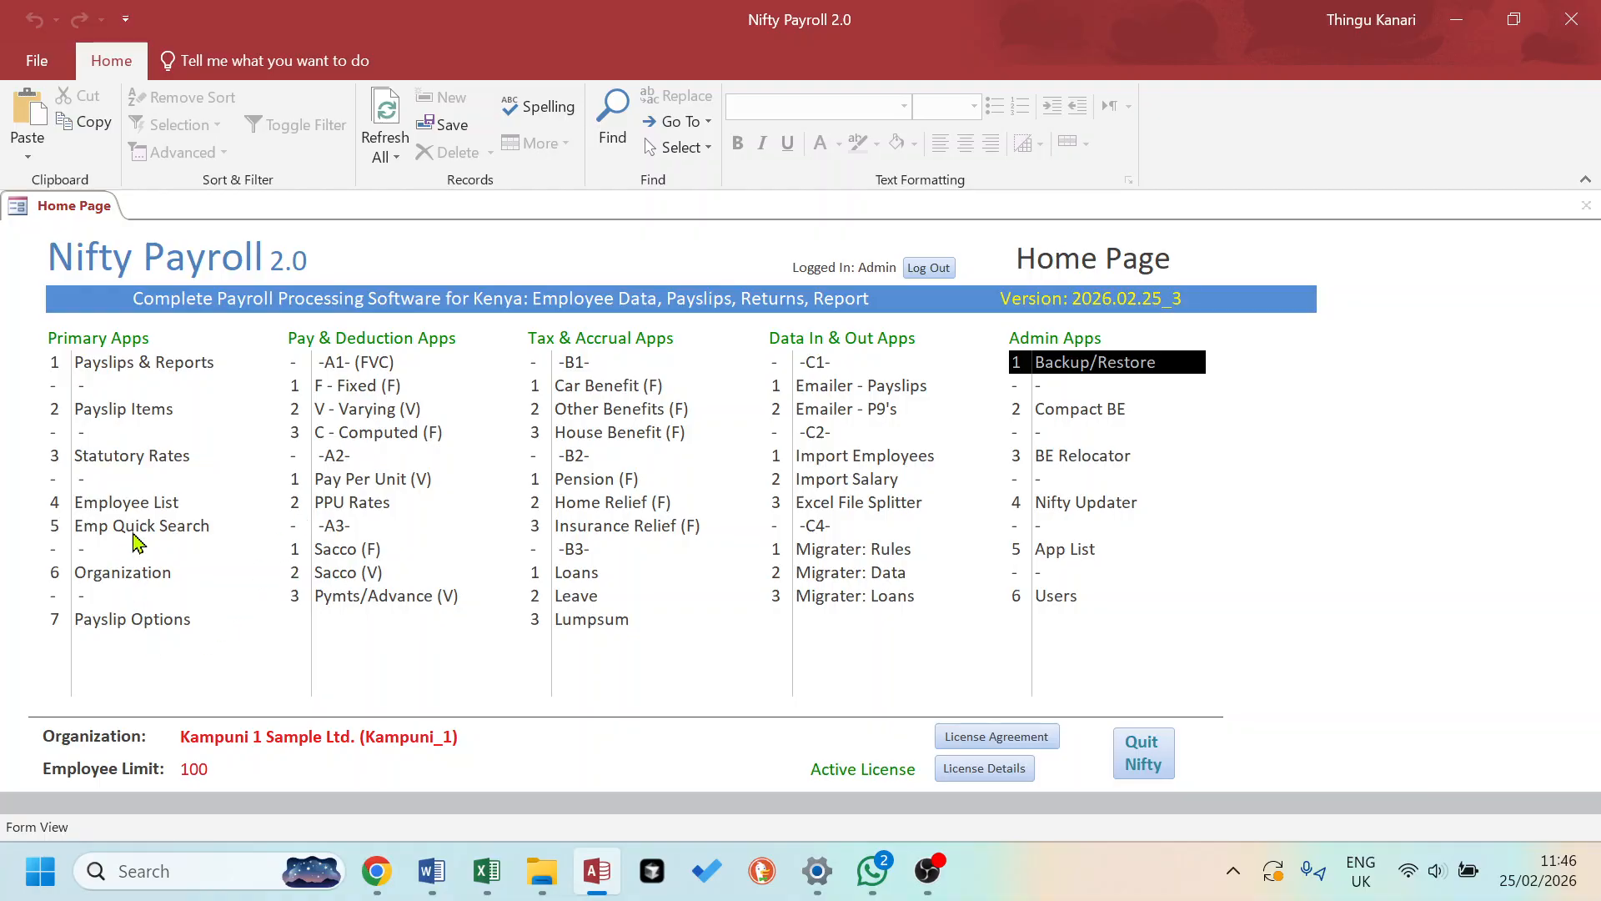
- Open the employee list and highlight its first-name and last-name columns in turn
click(135, 506)
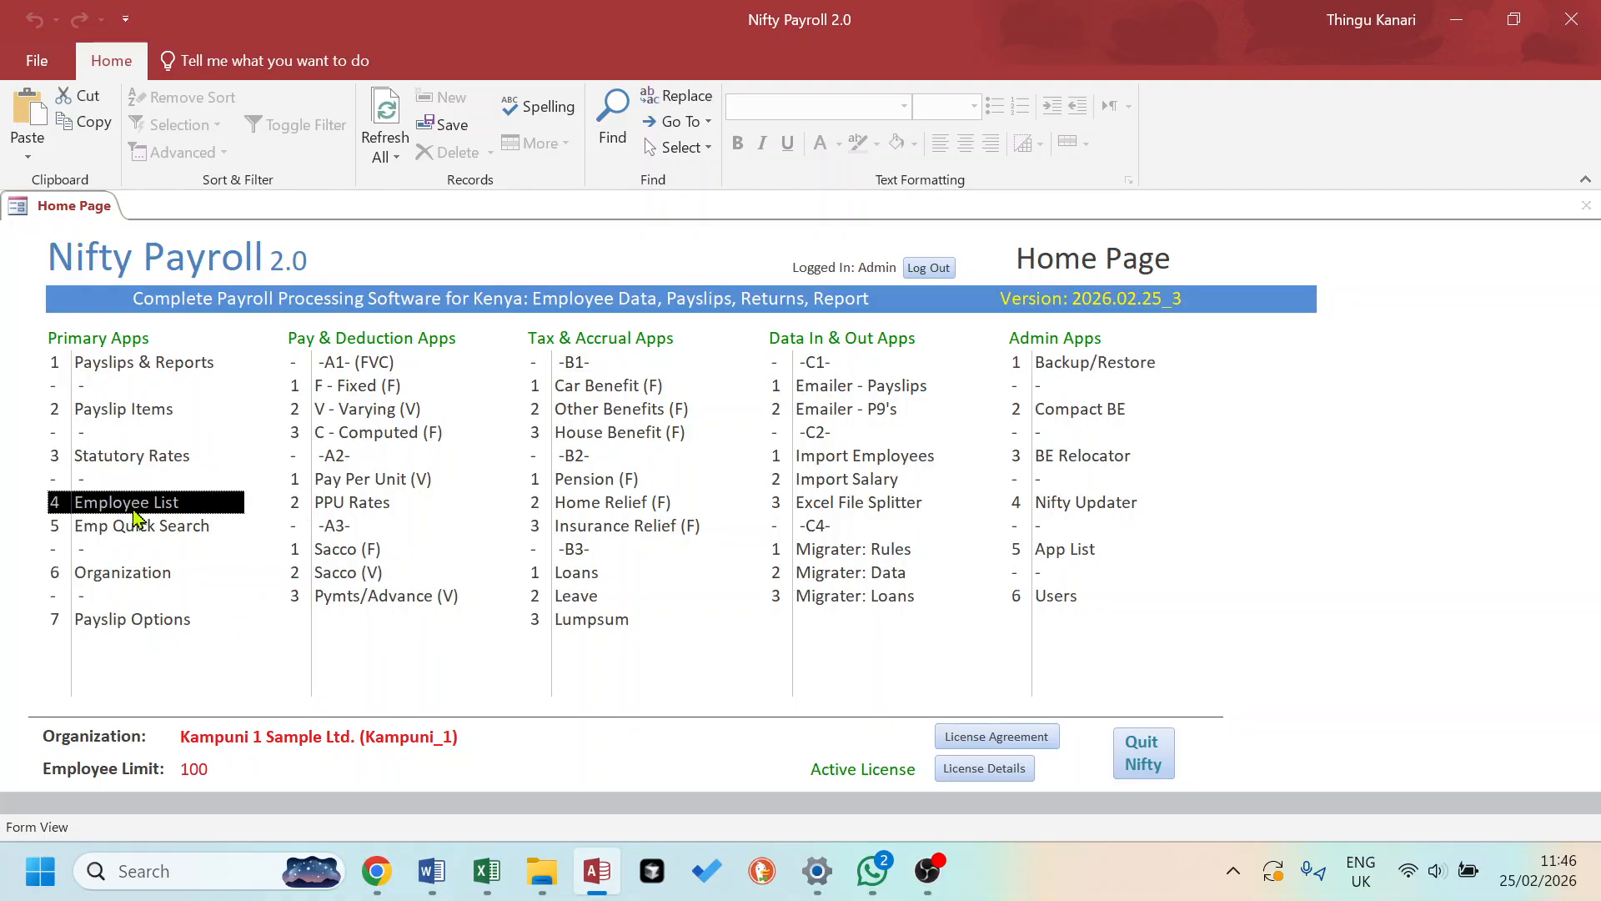
double_click(137, 505)
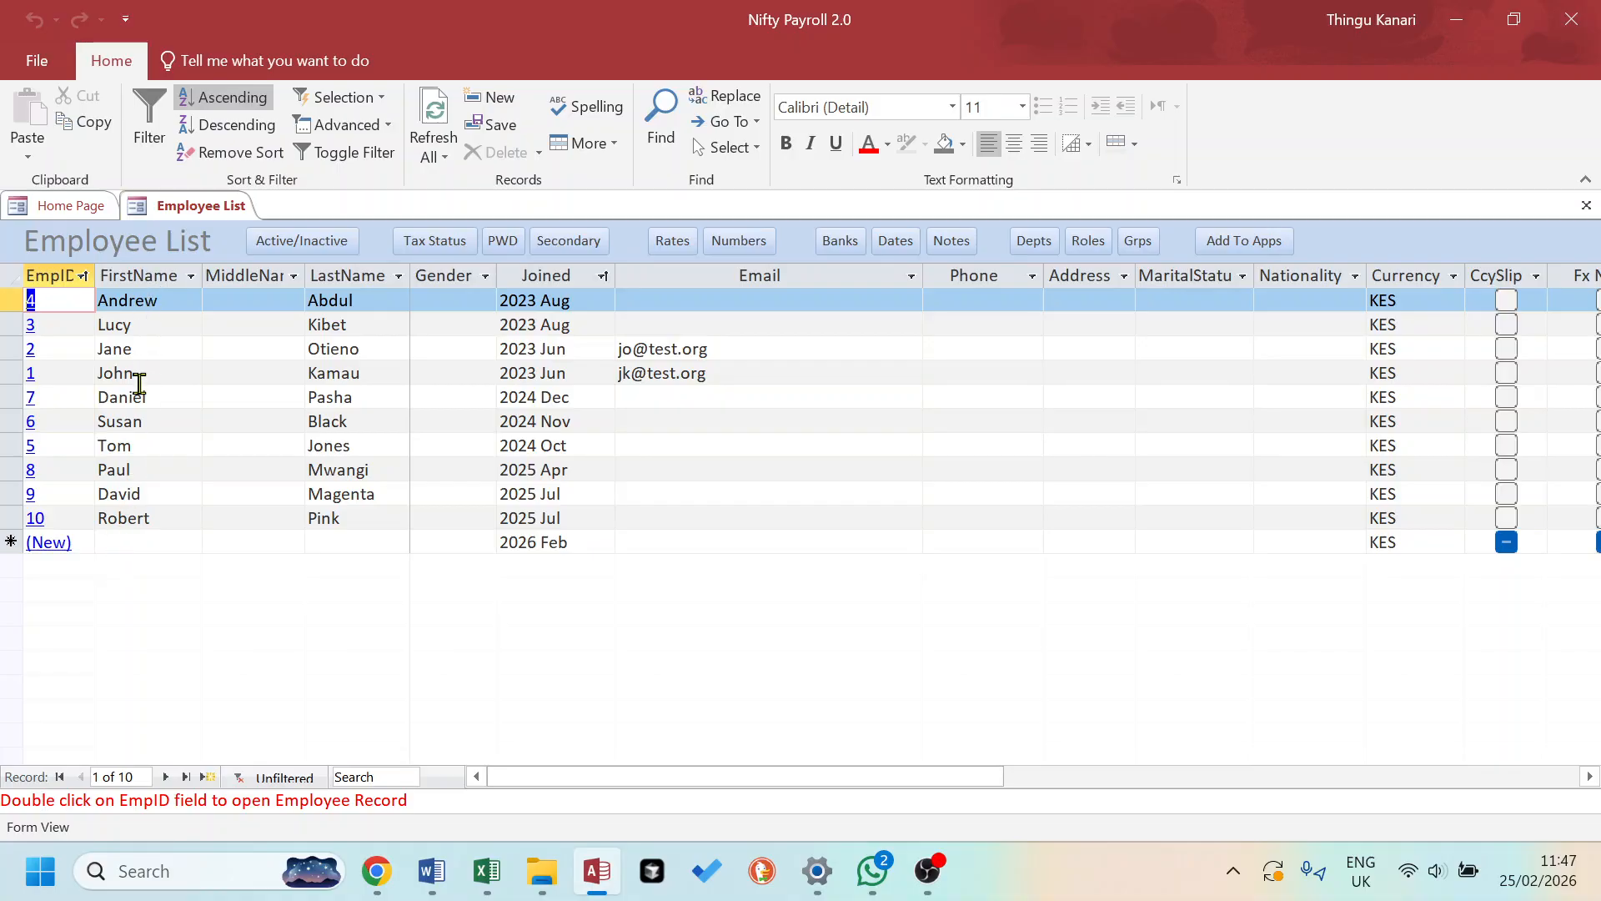
click(163, 277)
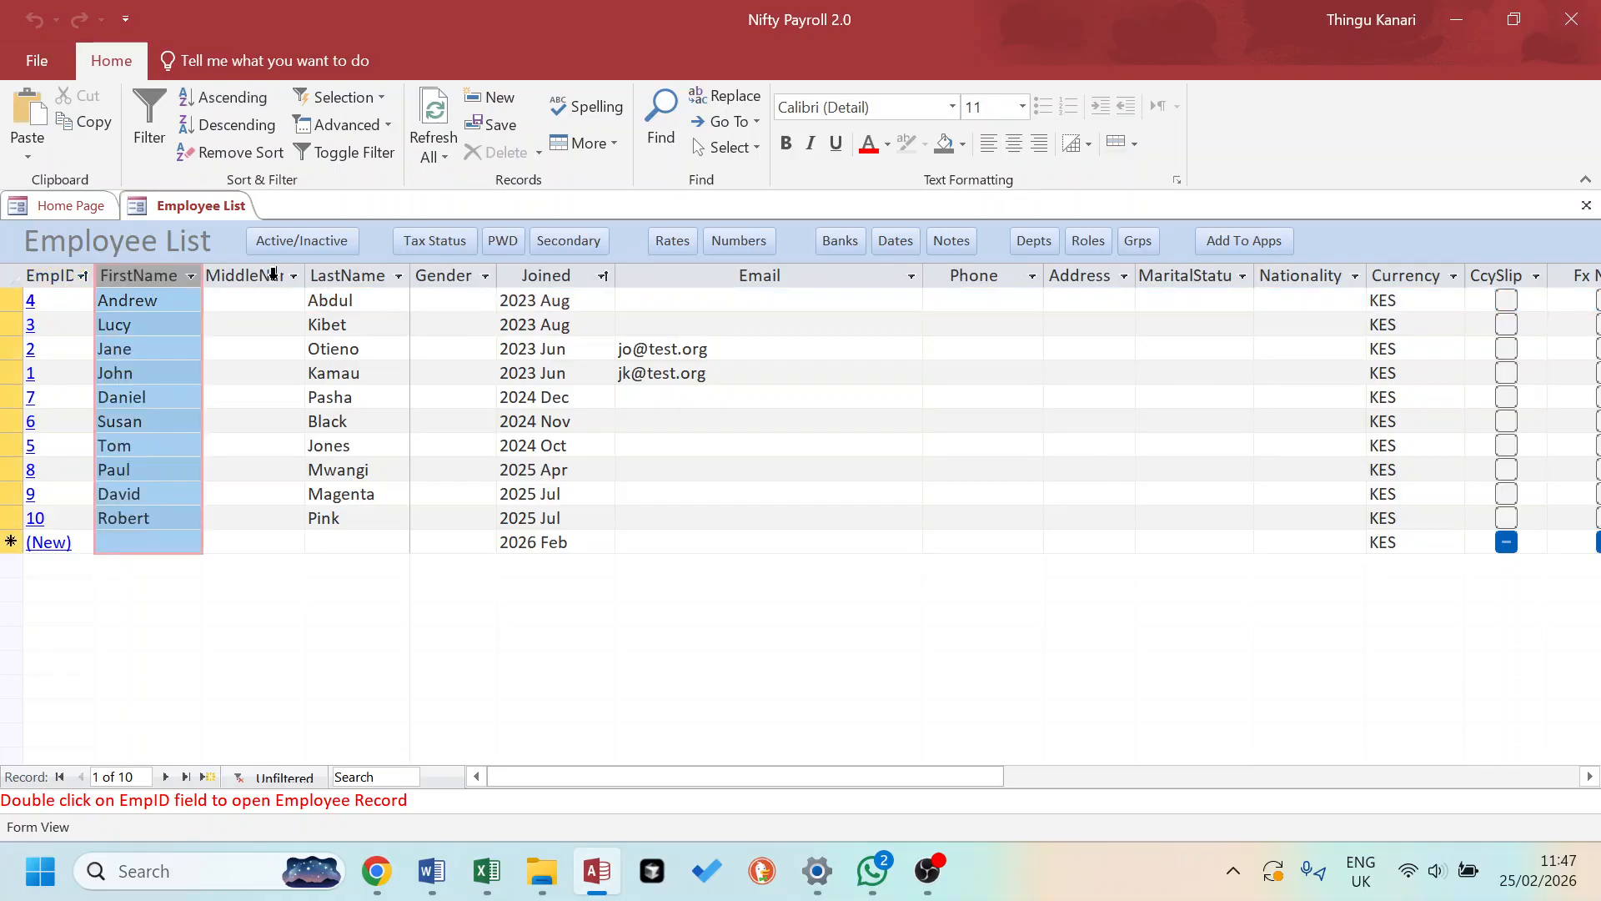
click(332, 271)
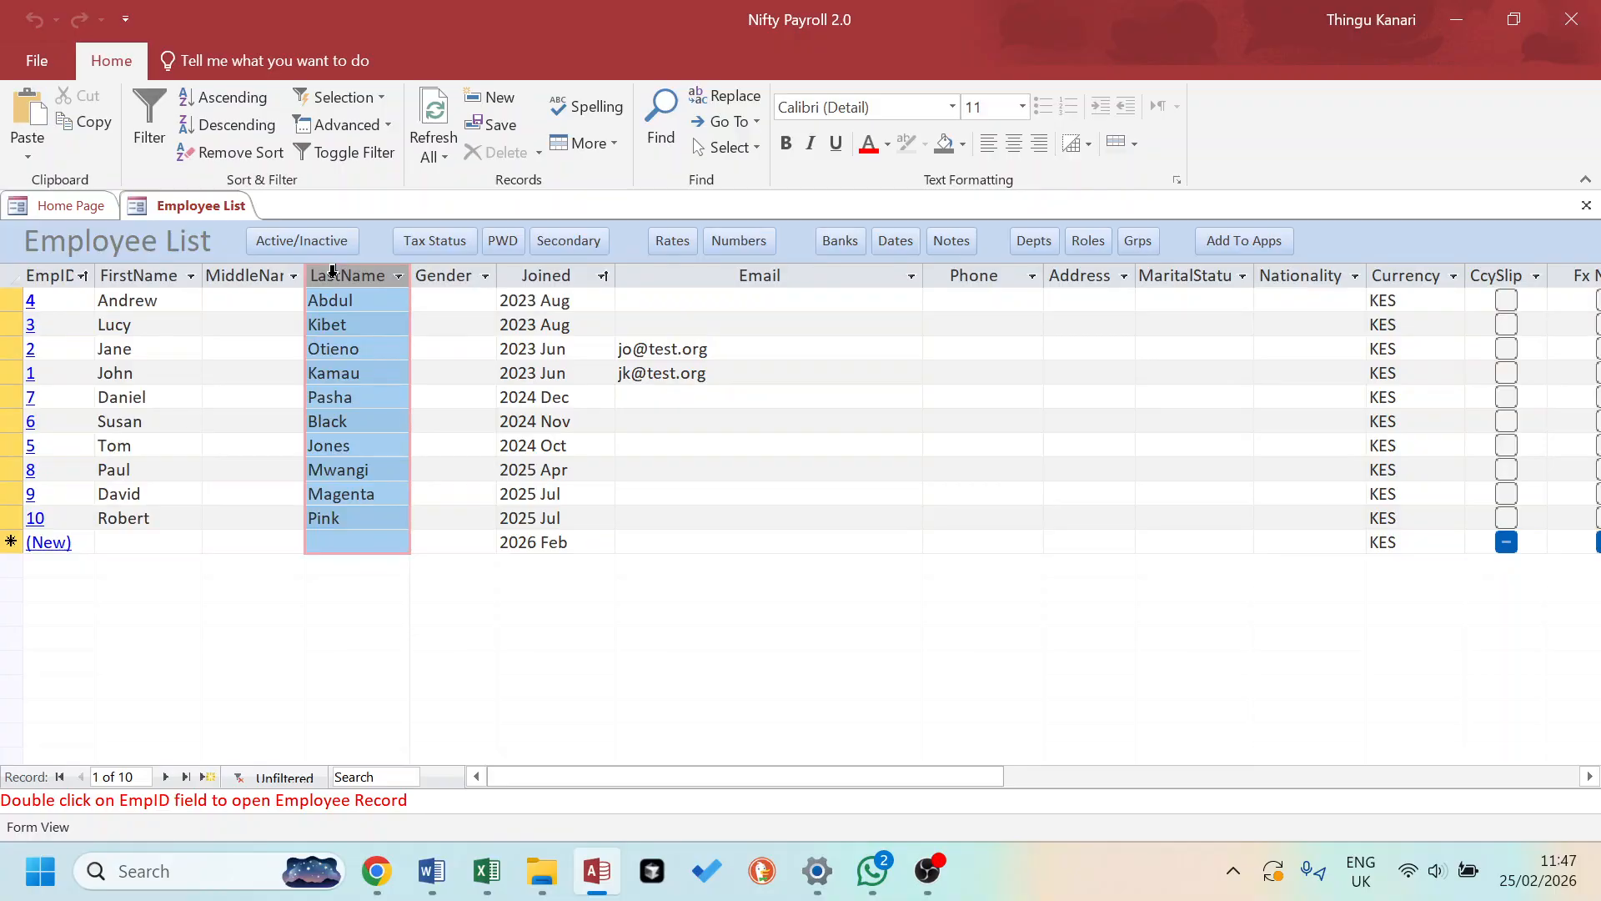
- Add a new employee record by entering the employee's first name and last name, leaving the middle name blank
click(125, 542)
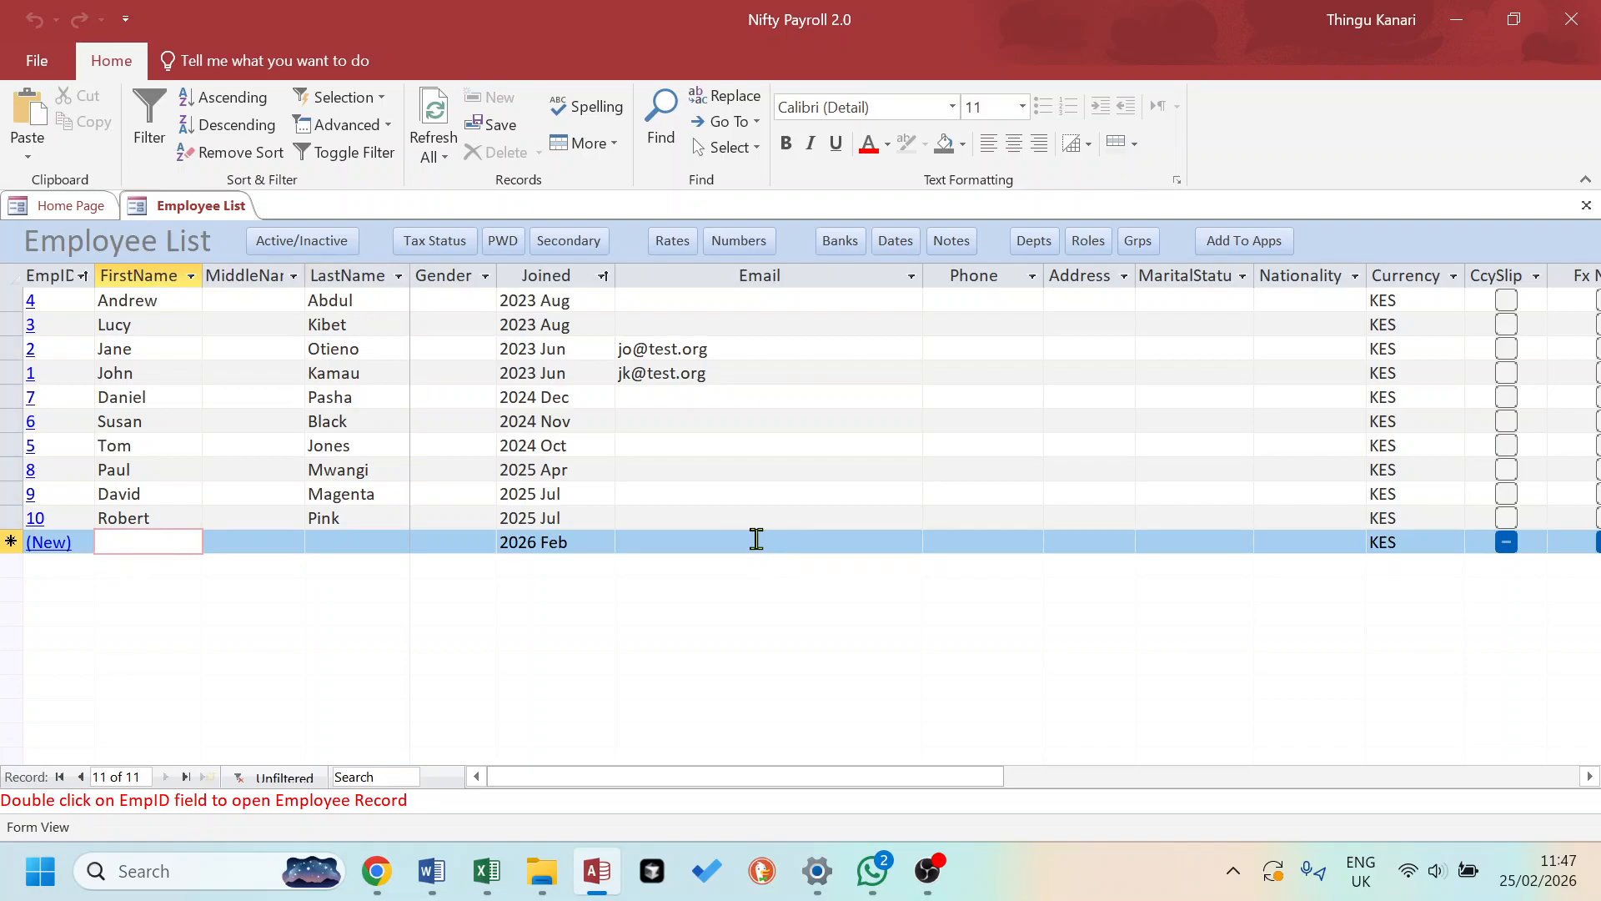
text(Abdul)
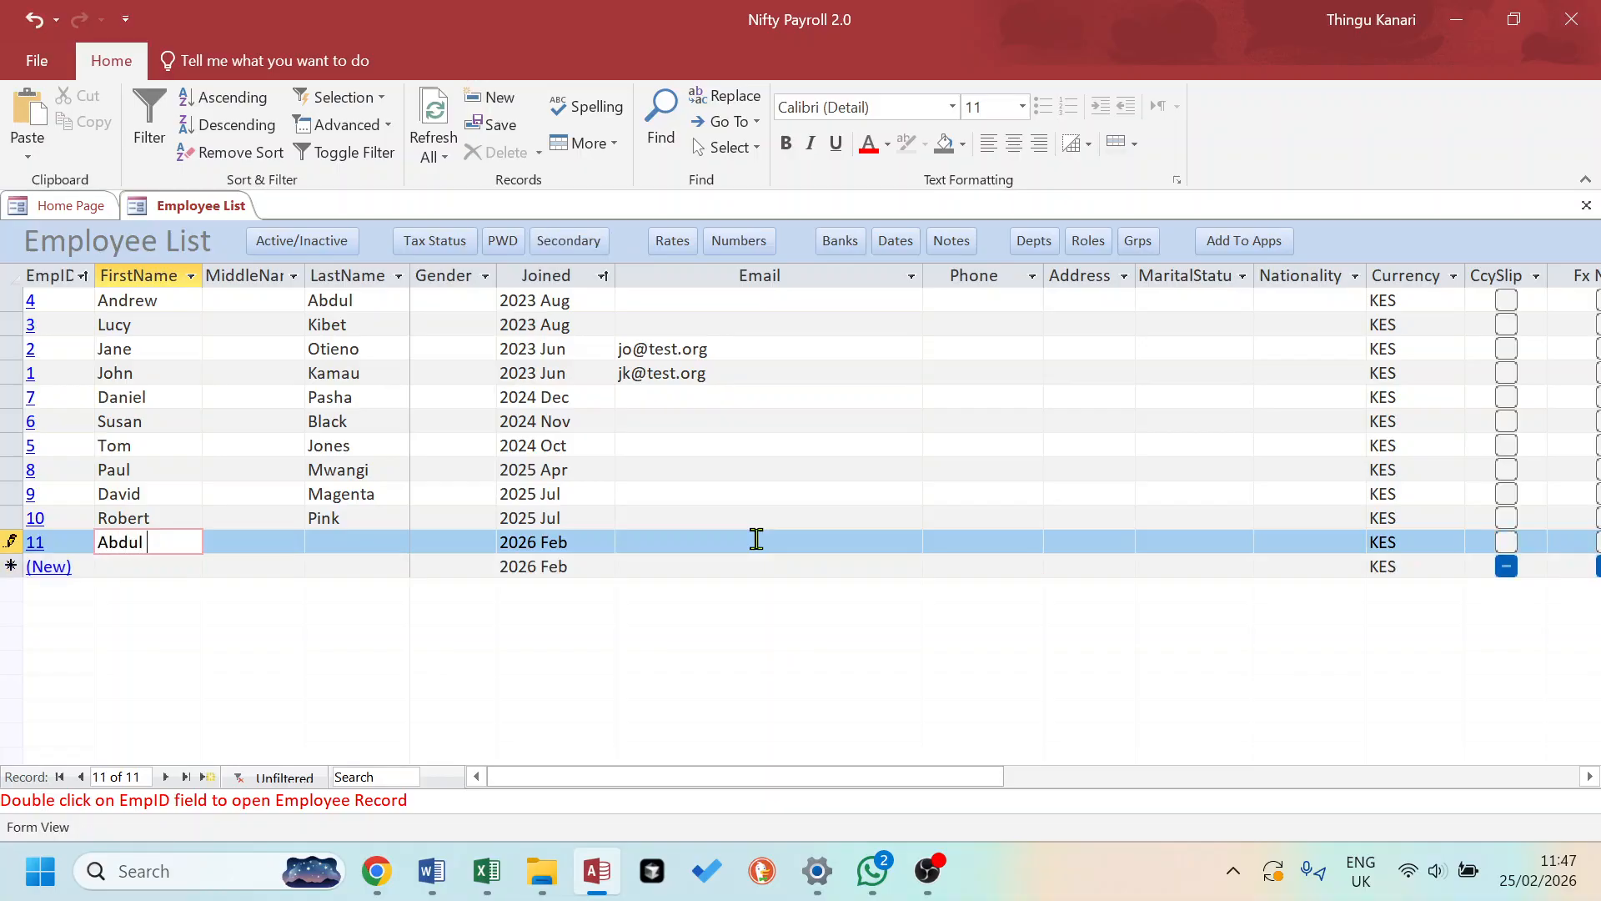
key(Tab)
key(Tab)
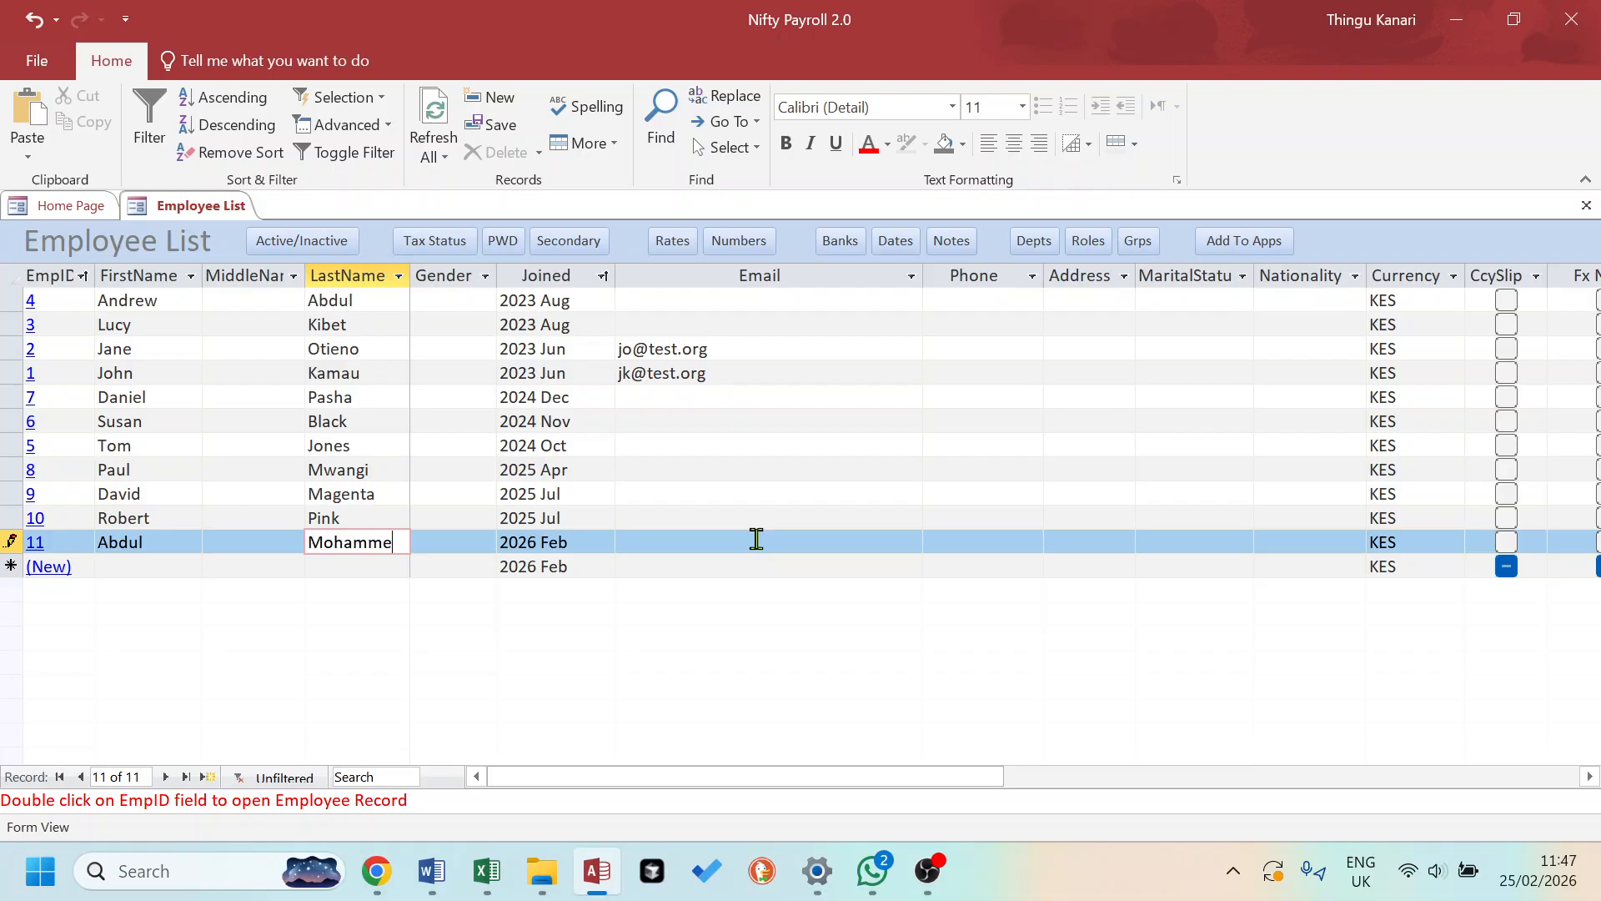
click(153, 574)
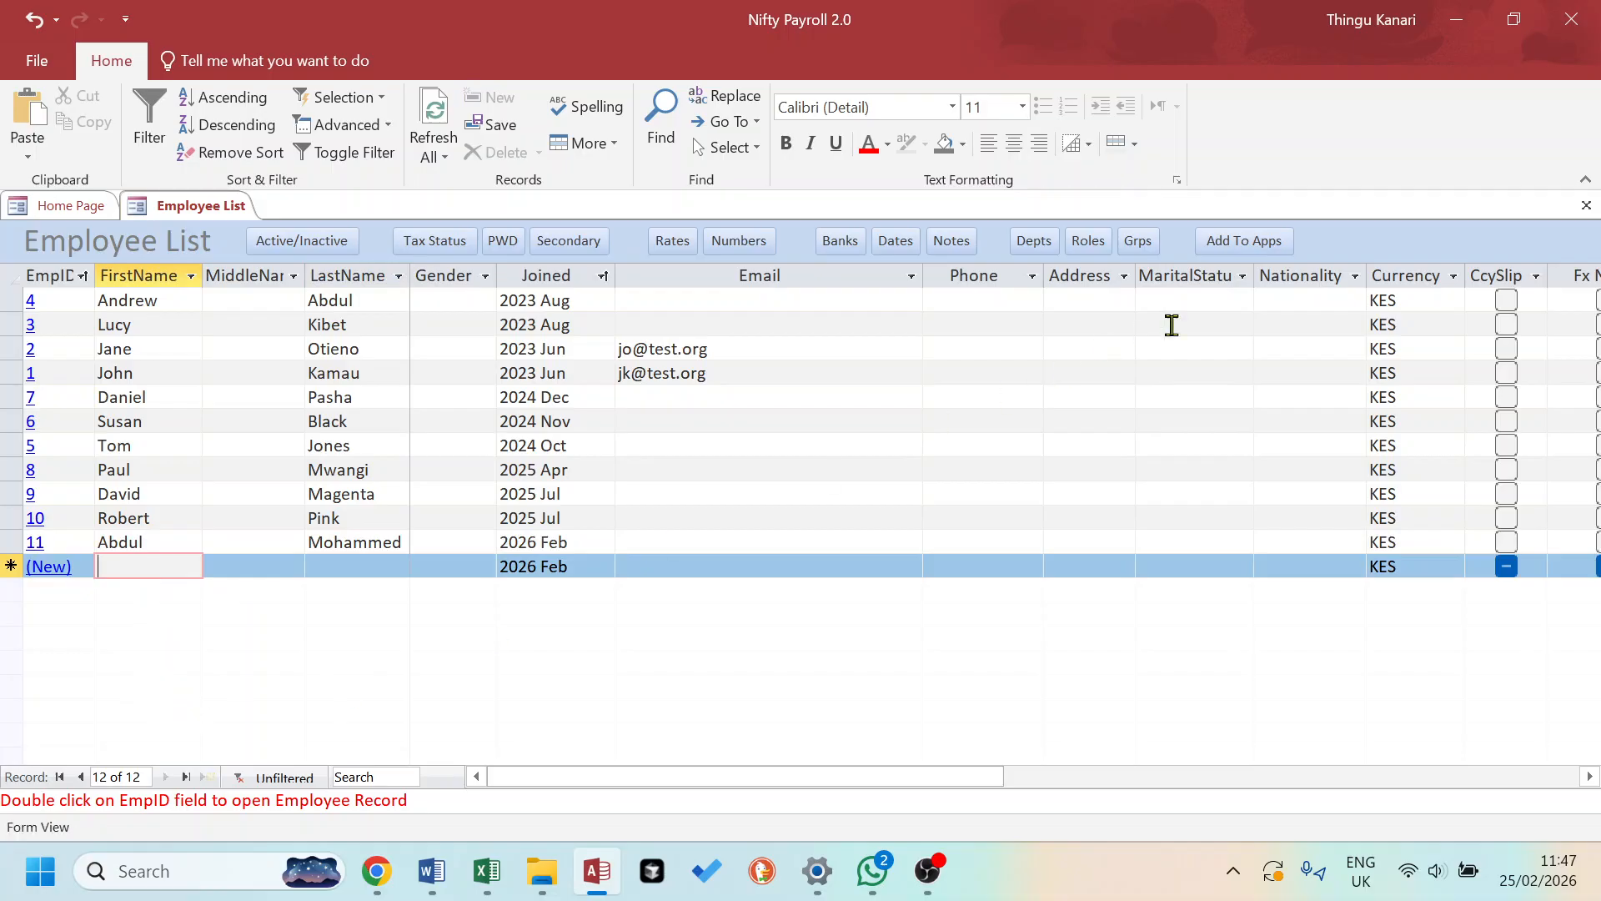
- Close and reopen the employee list, and open the full record of the newly added employee with EmpID 11
click(1588, 209)
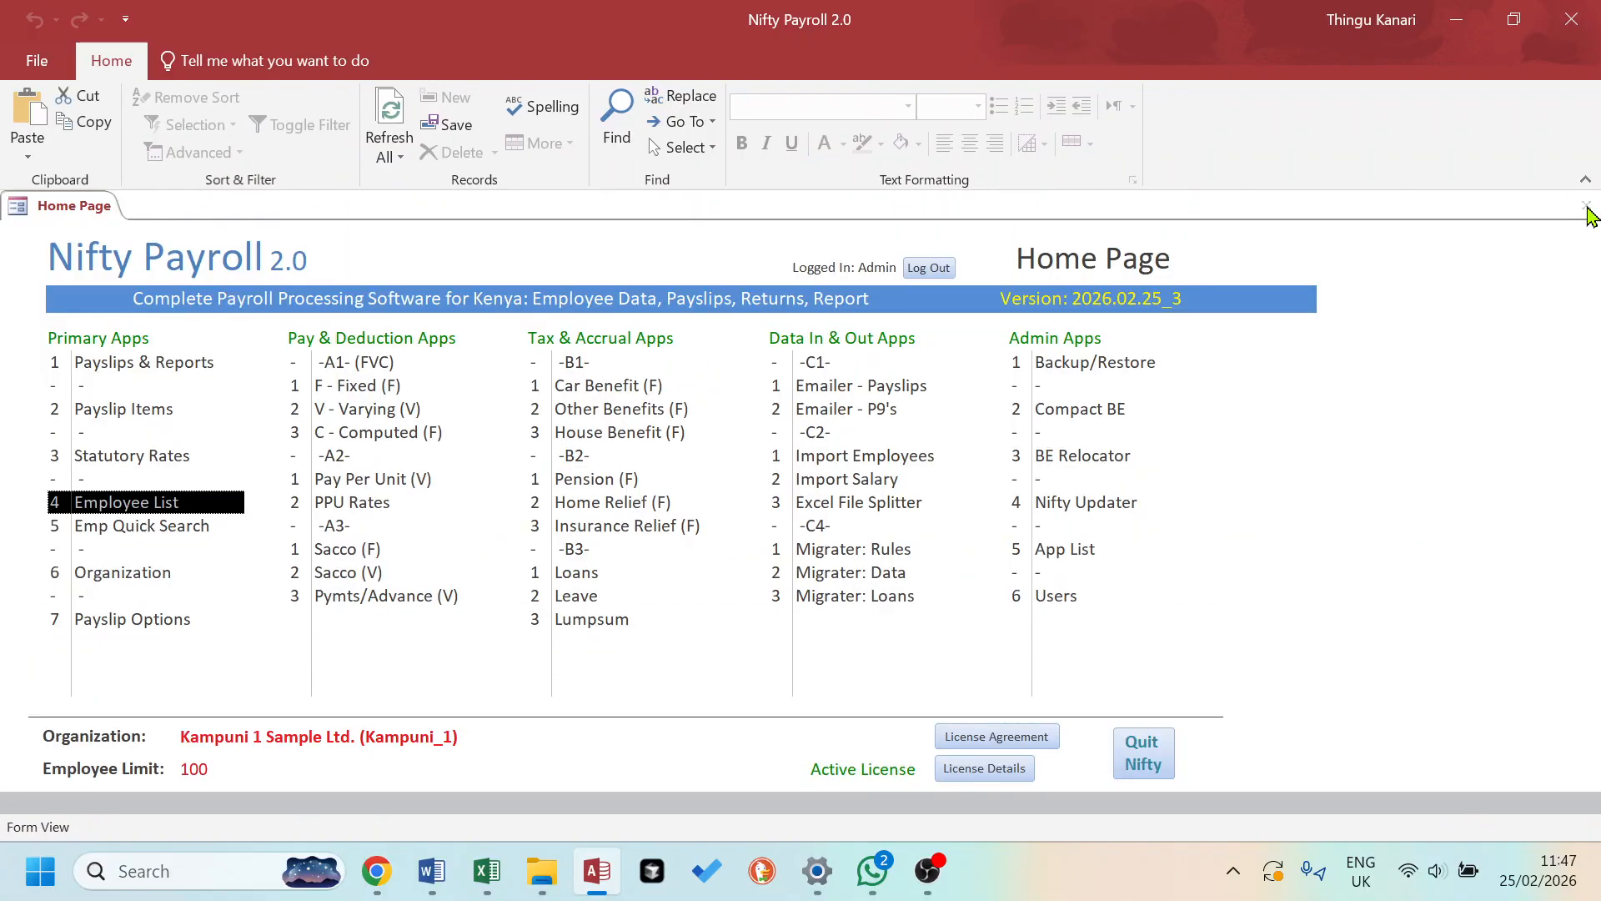
click(122, 510)
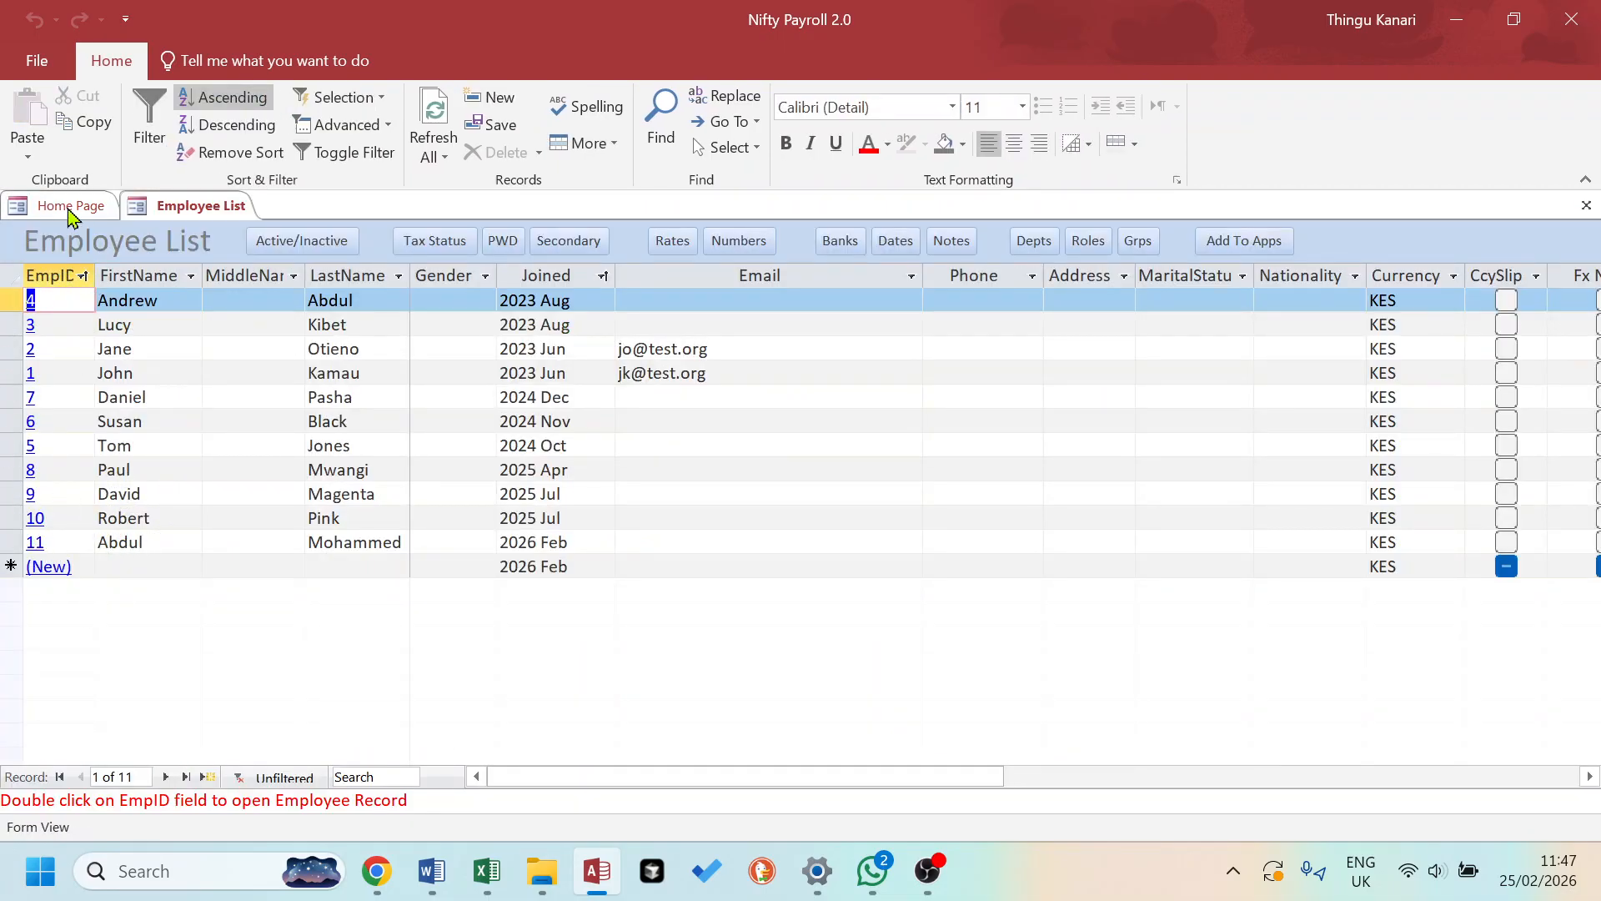
click(55, 550)
double_click(92, 545)
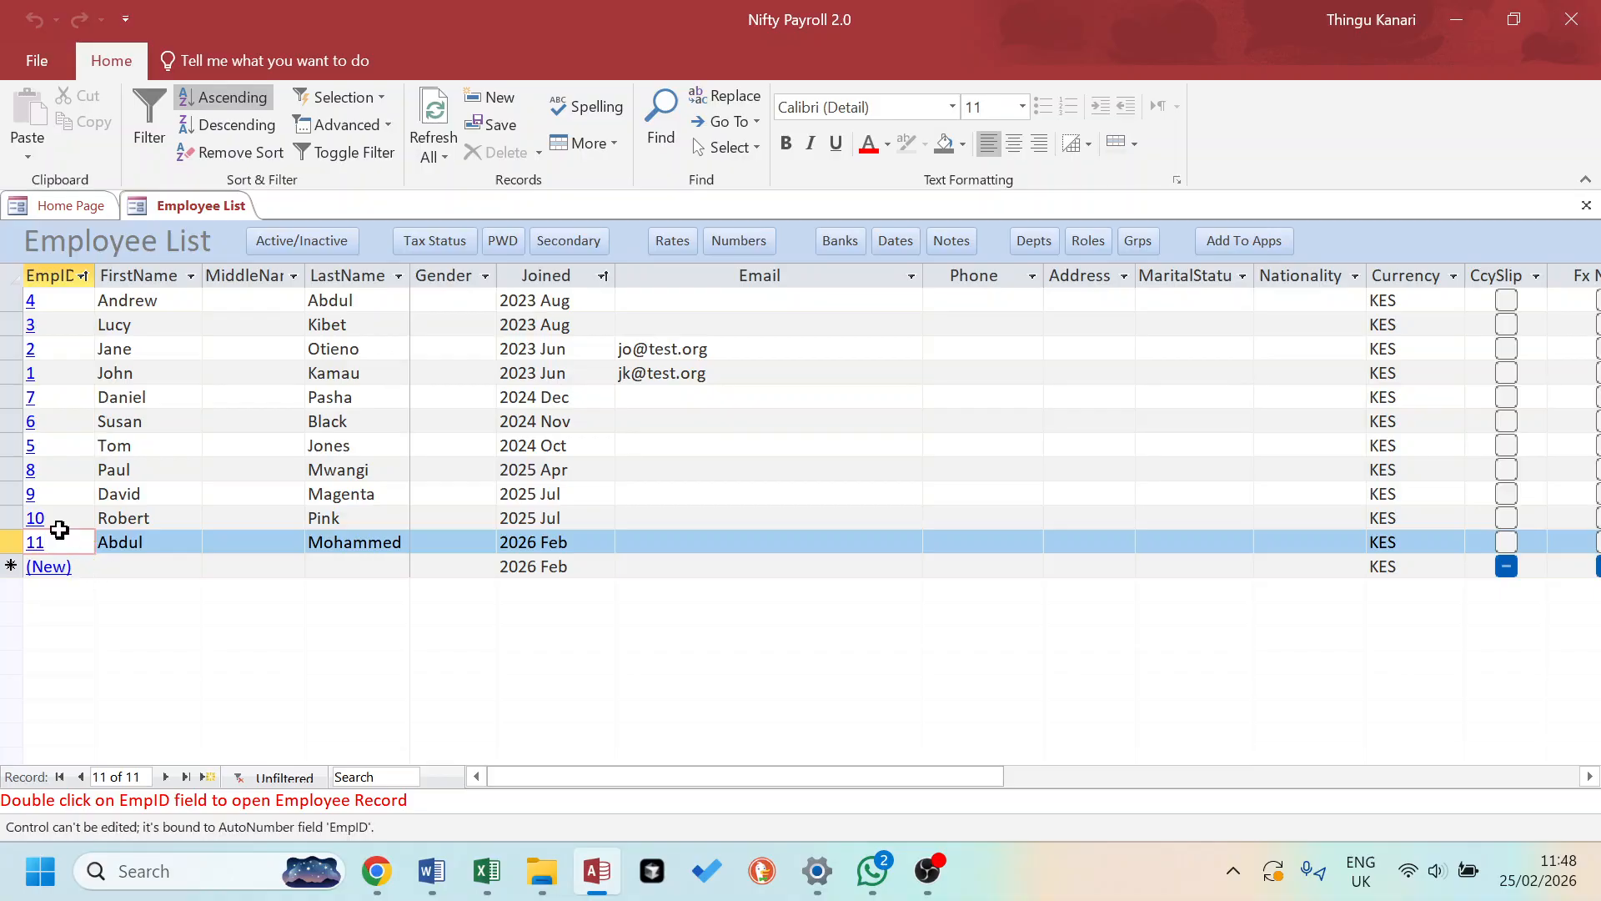
click(188, 518)
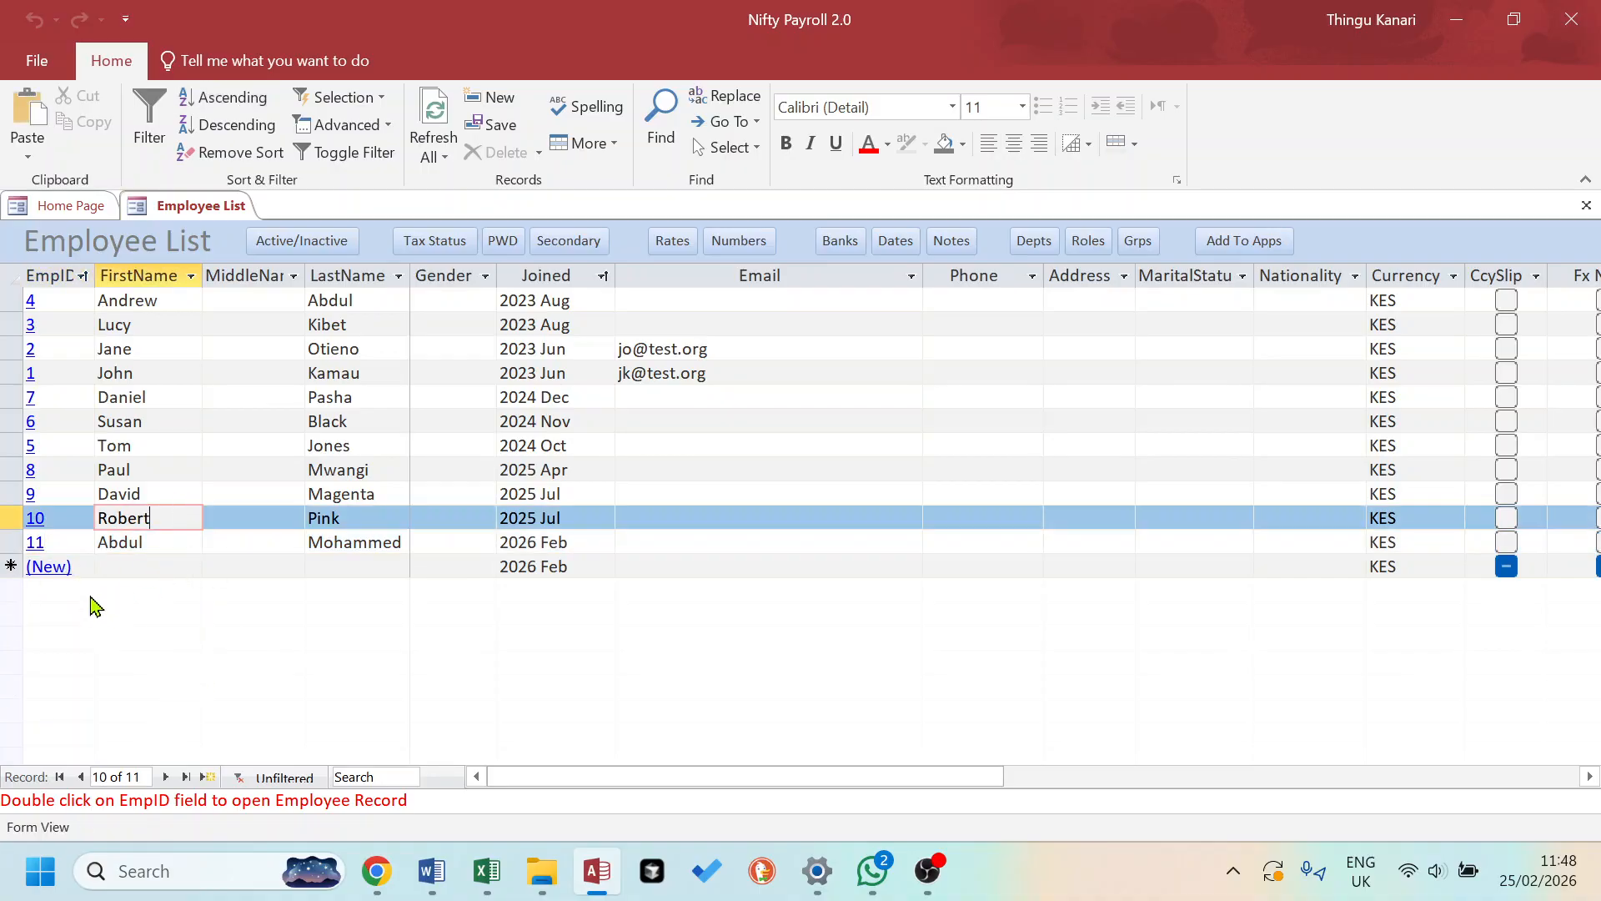
double_click(42, 543)
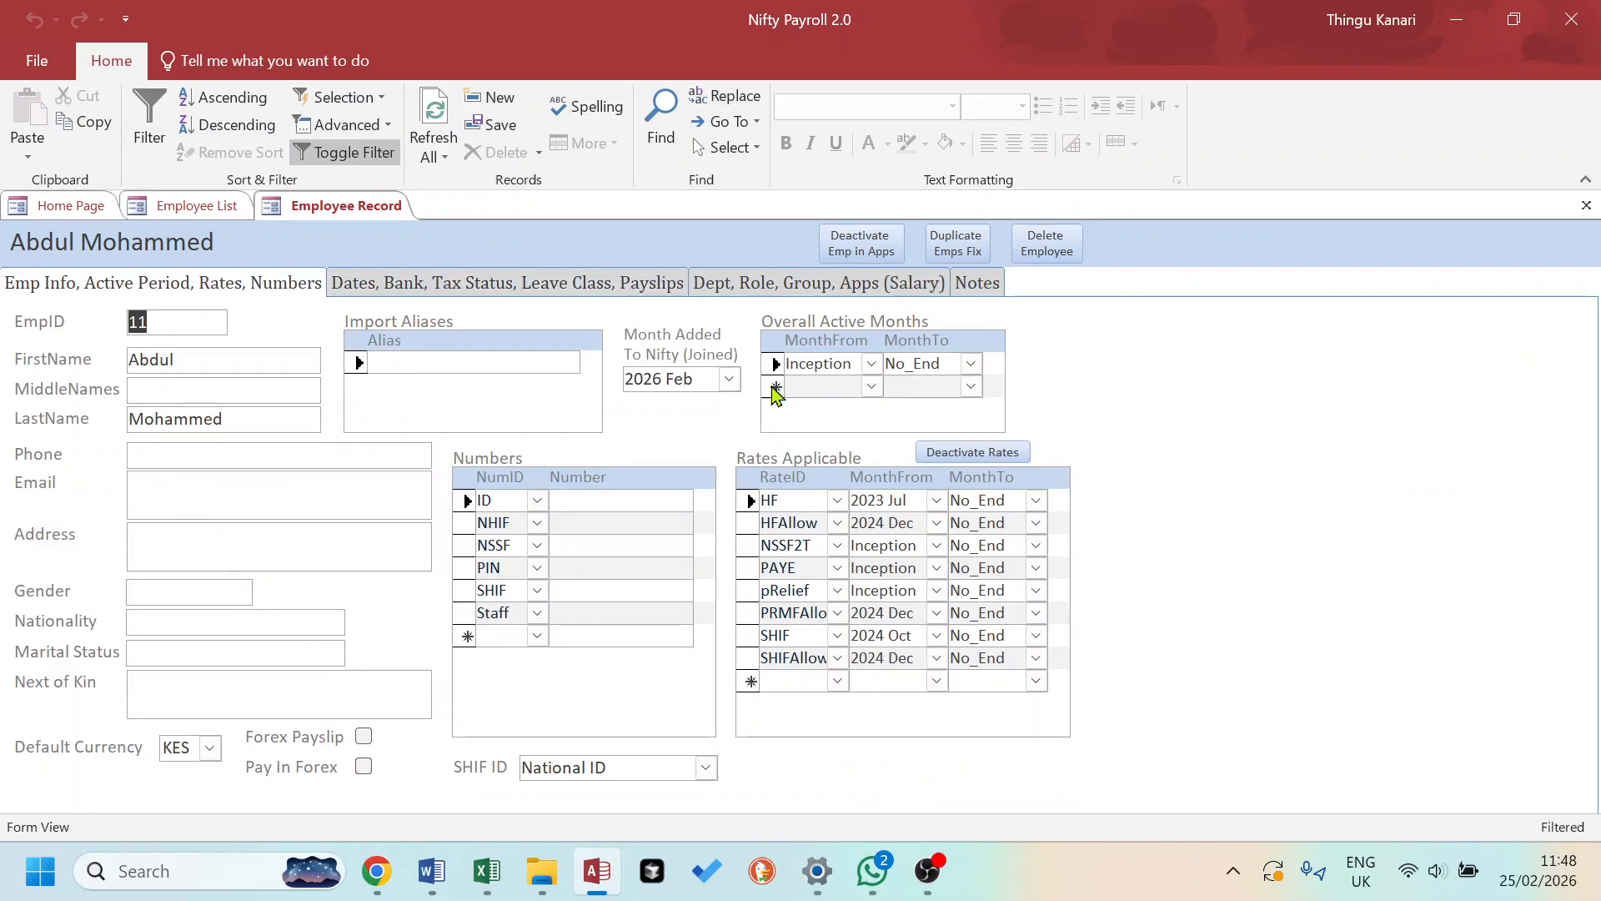
- Review the new employee's name, the bank and tax status section, and the department and role assignments
drag(218, 242, 2, 254)
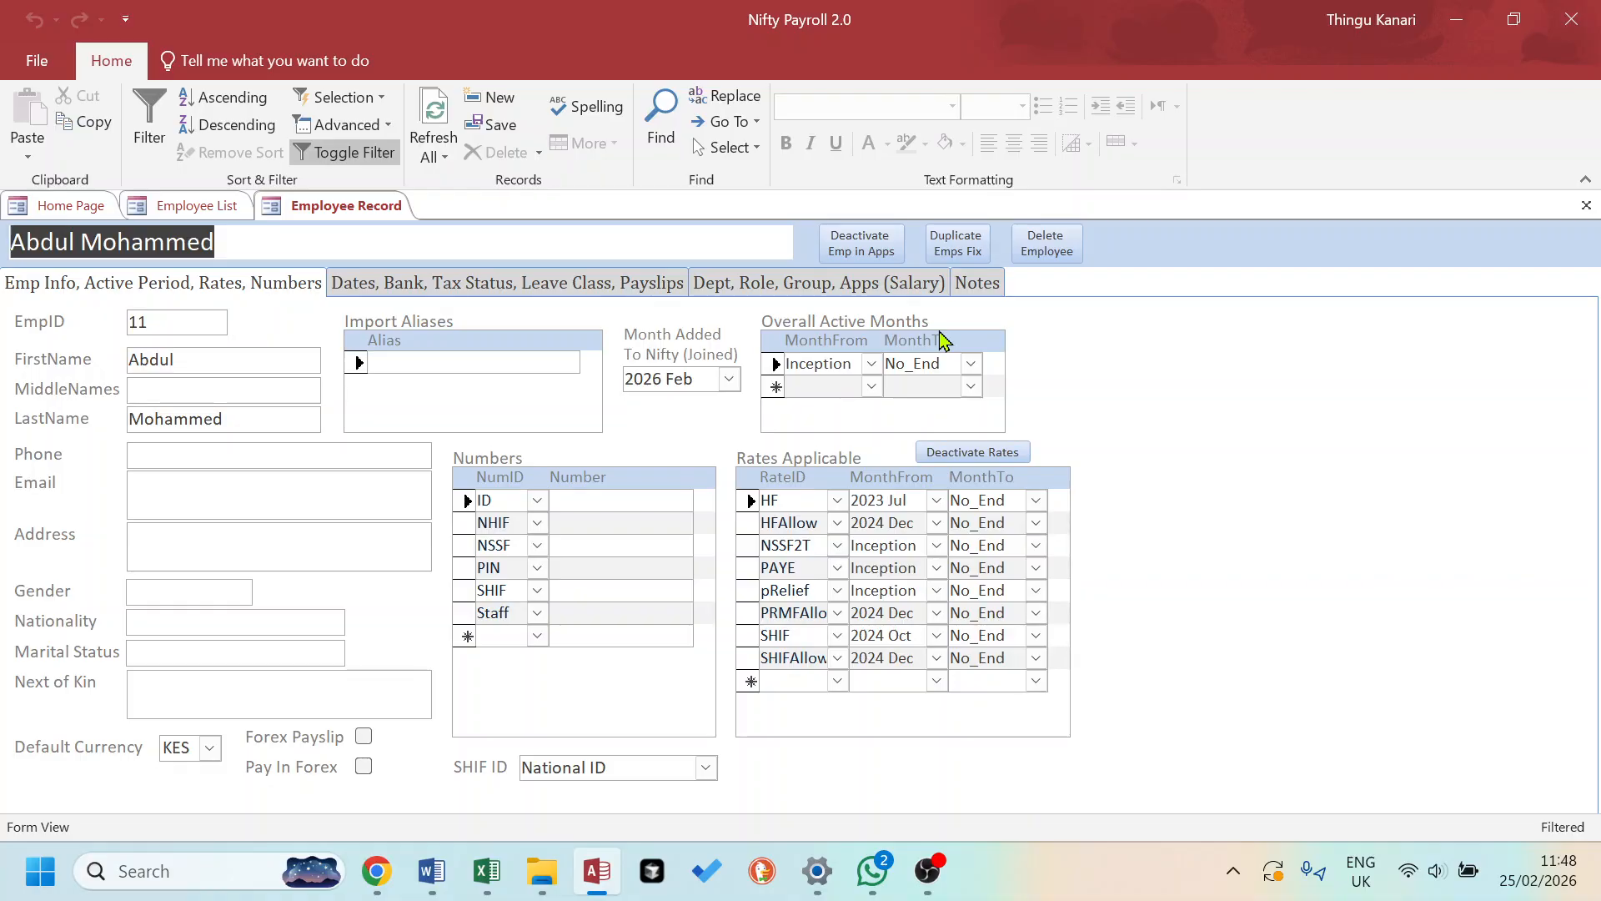
click(417, 281)
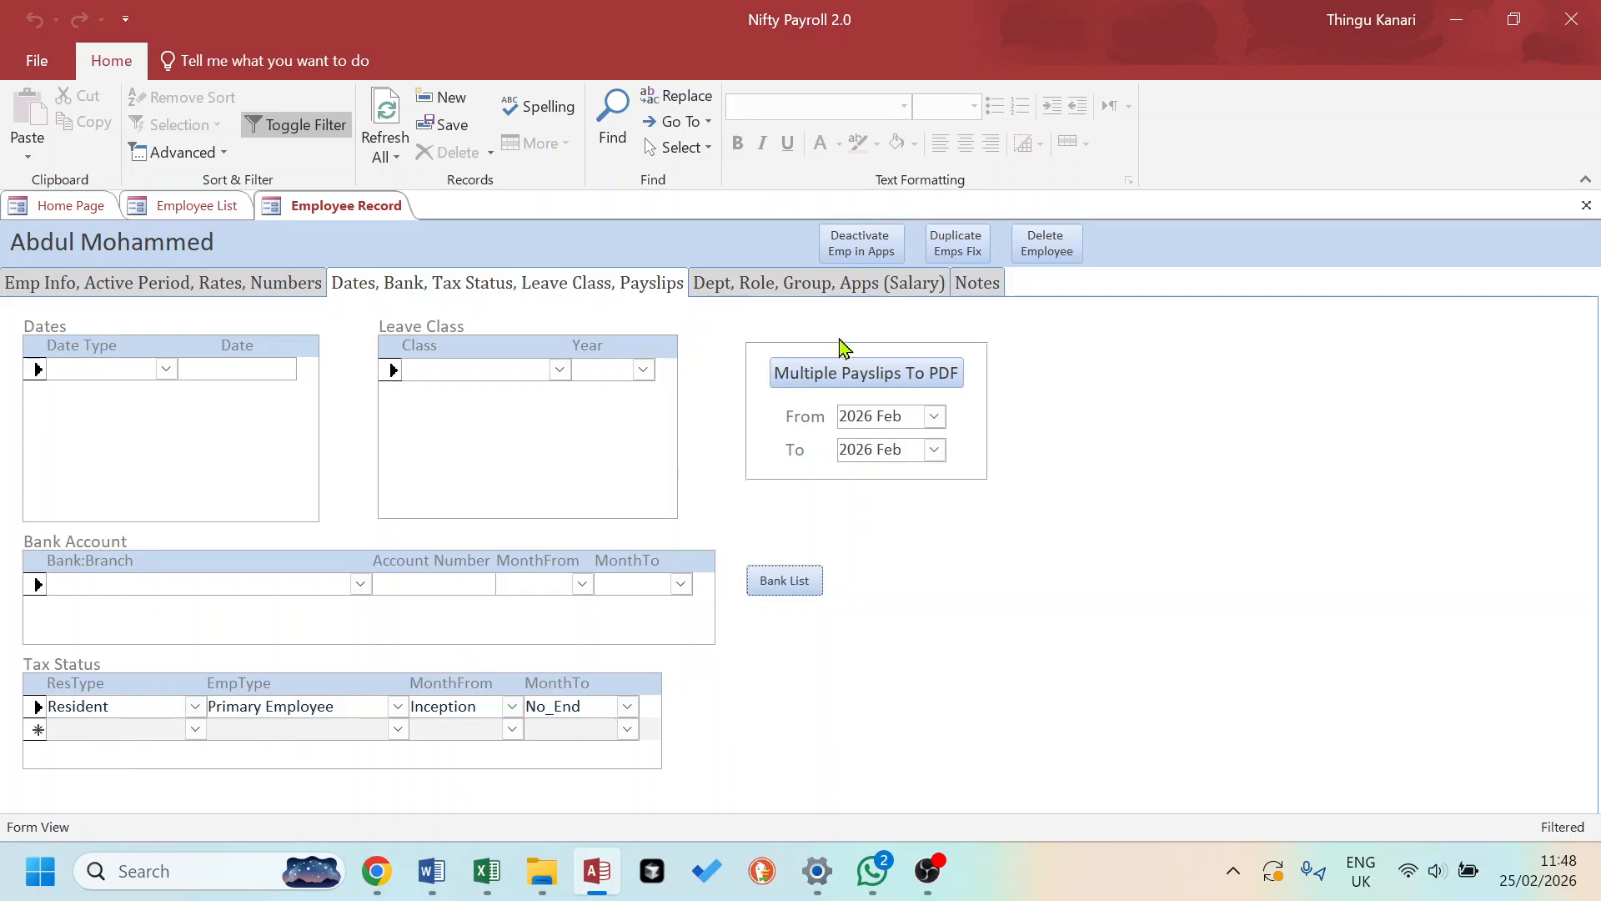
click(799, 293)
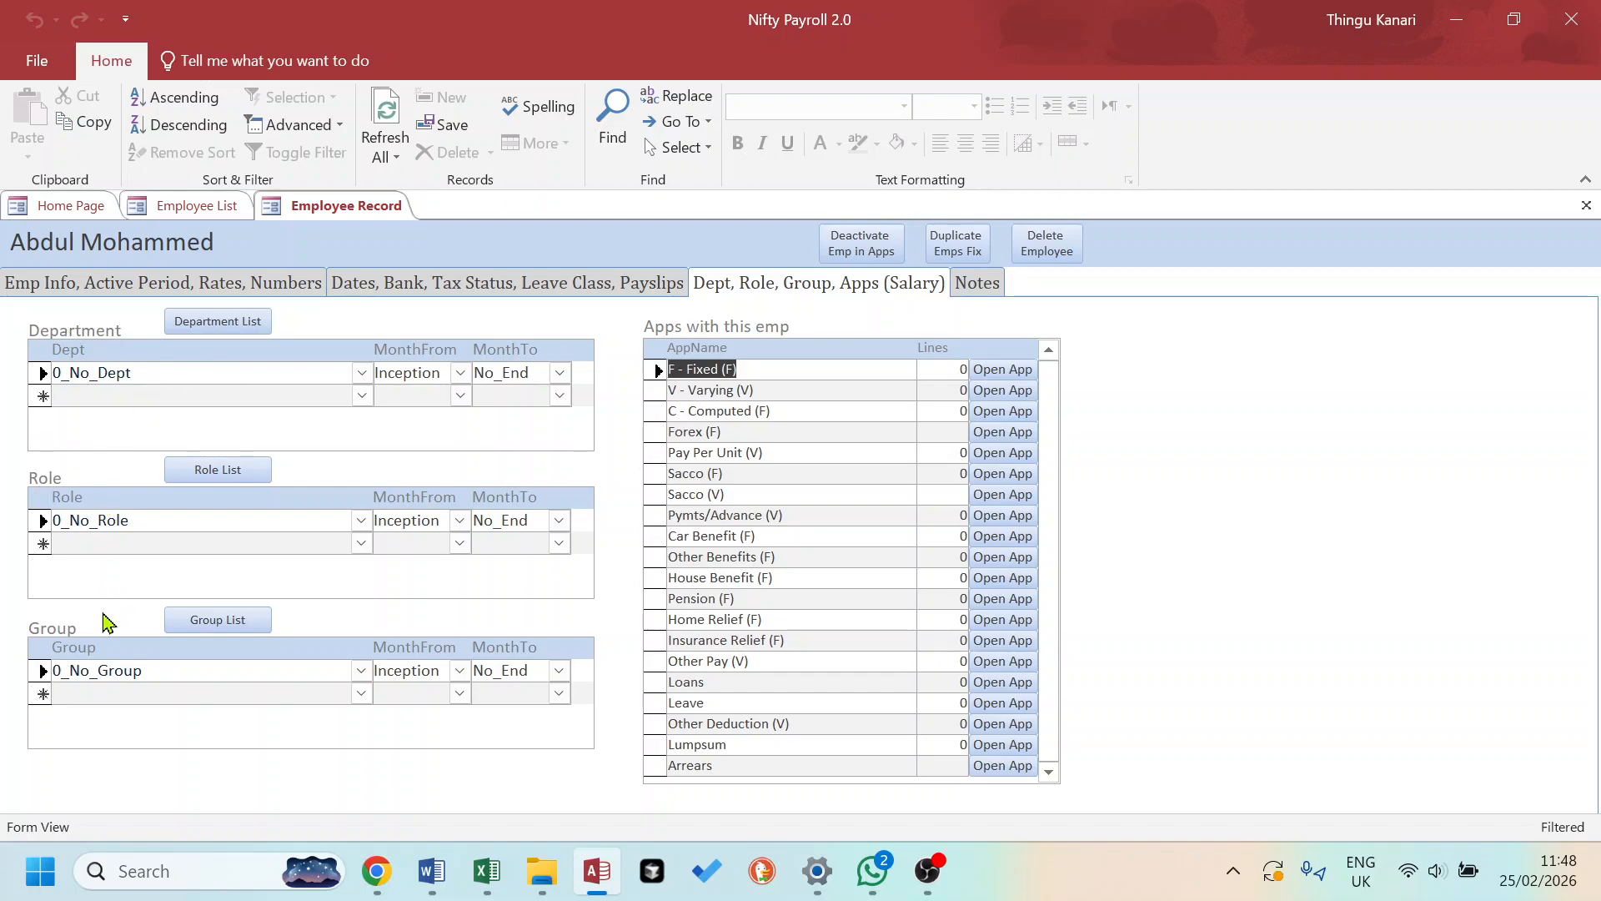
drag(135, 523, 28, 521)
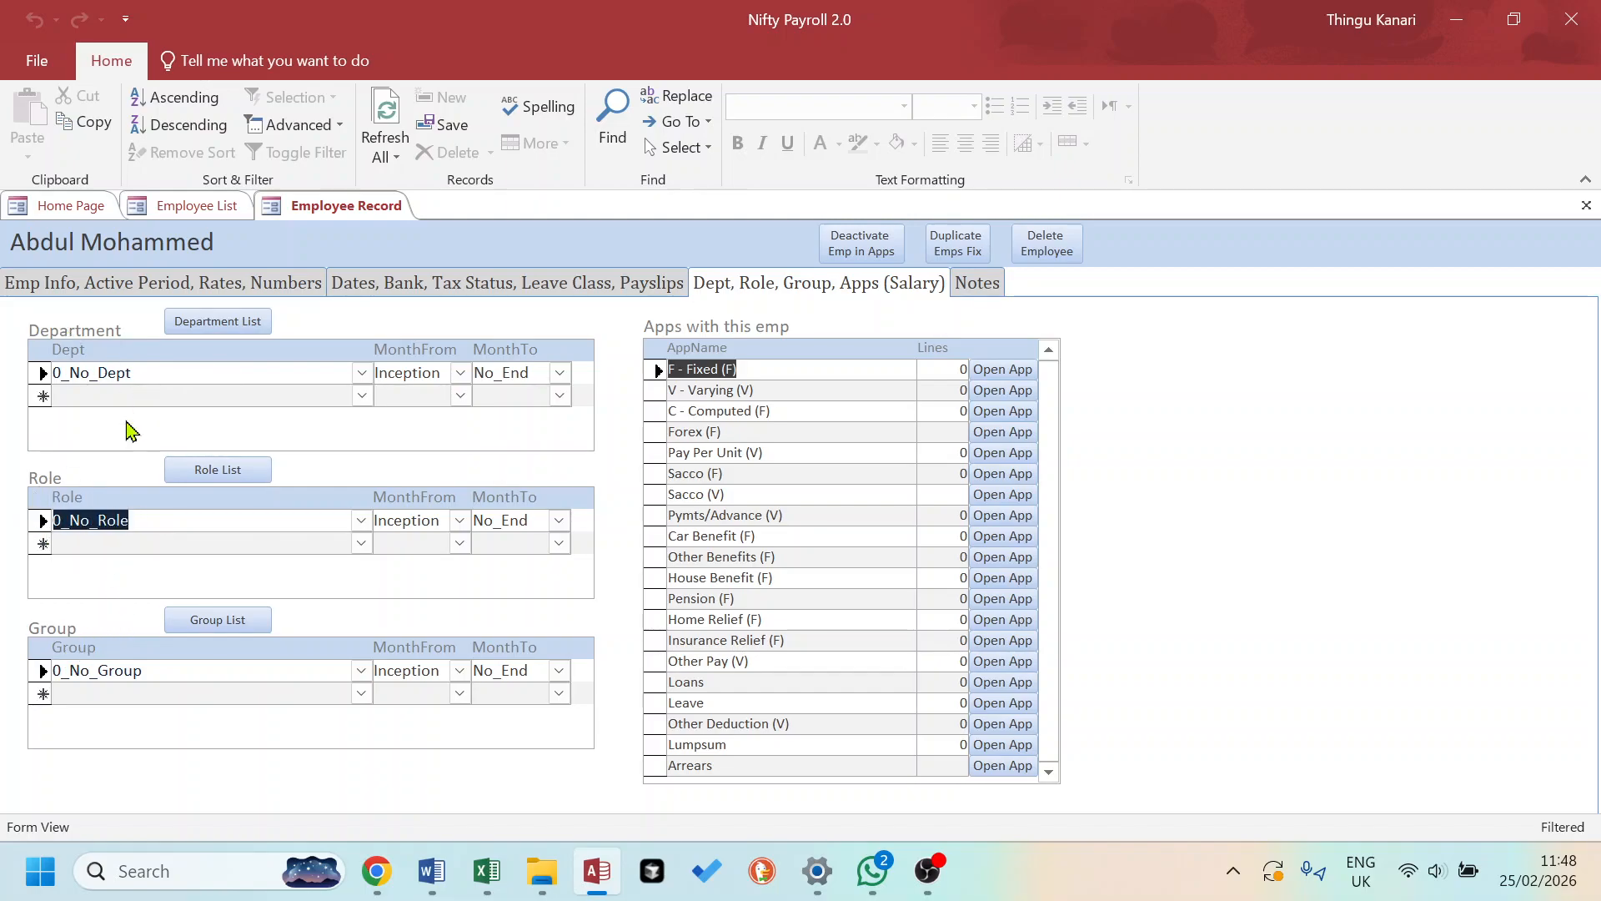
drag(138, 372, 17, 369)
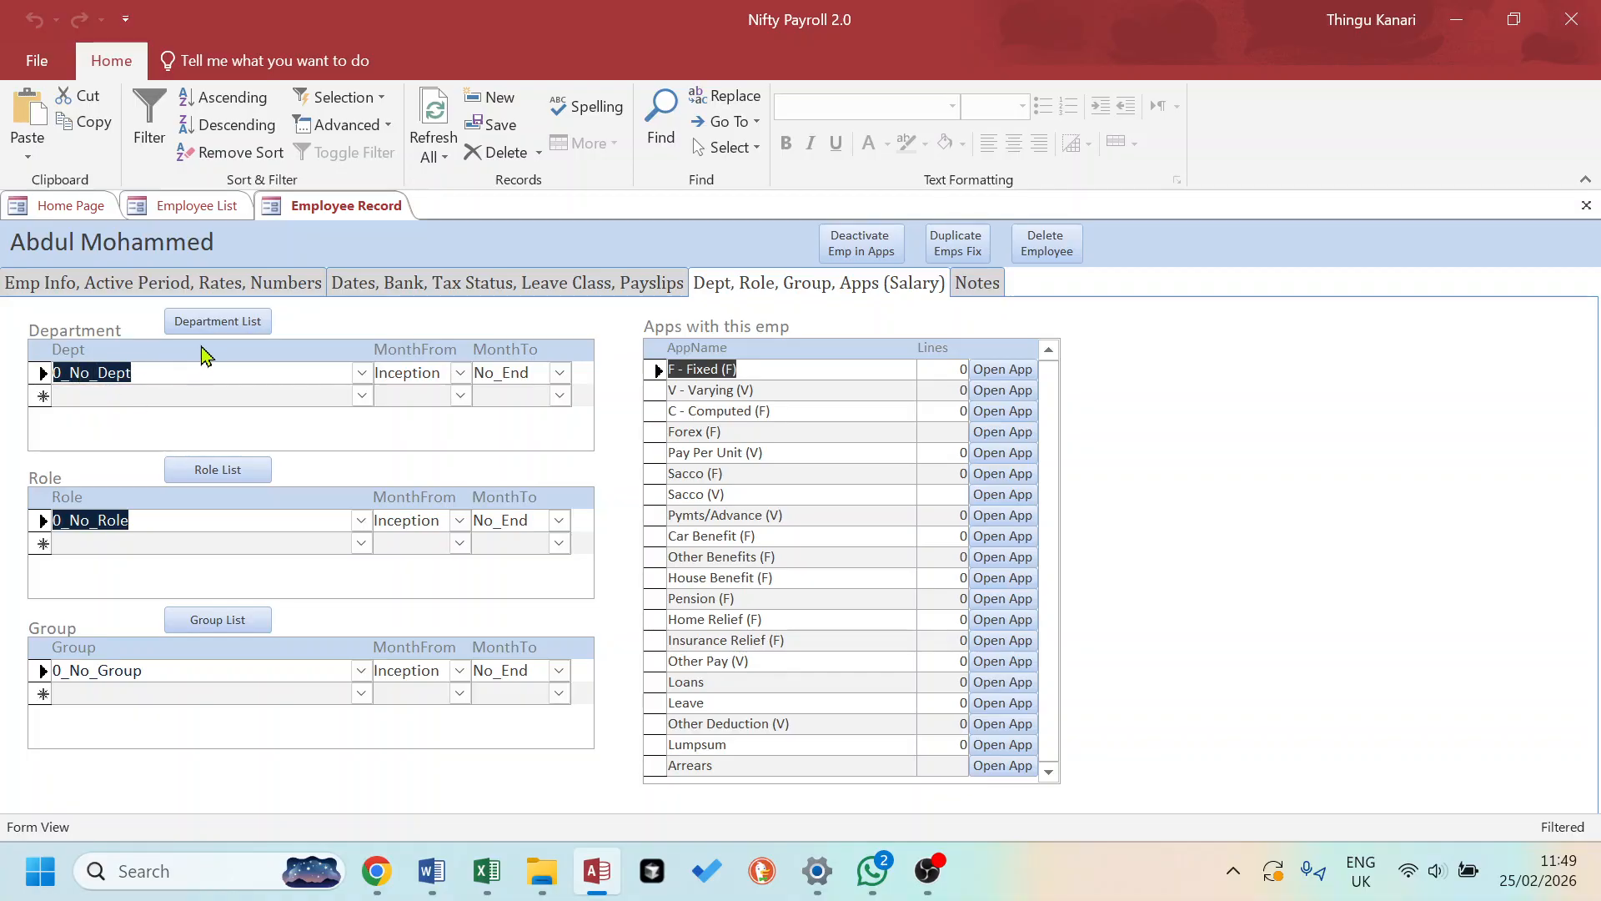
- Add Marketing and Accounts to the list of departments and close the list
click(215, 323)
click(608, 210)
text(Marketing)
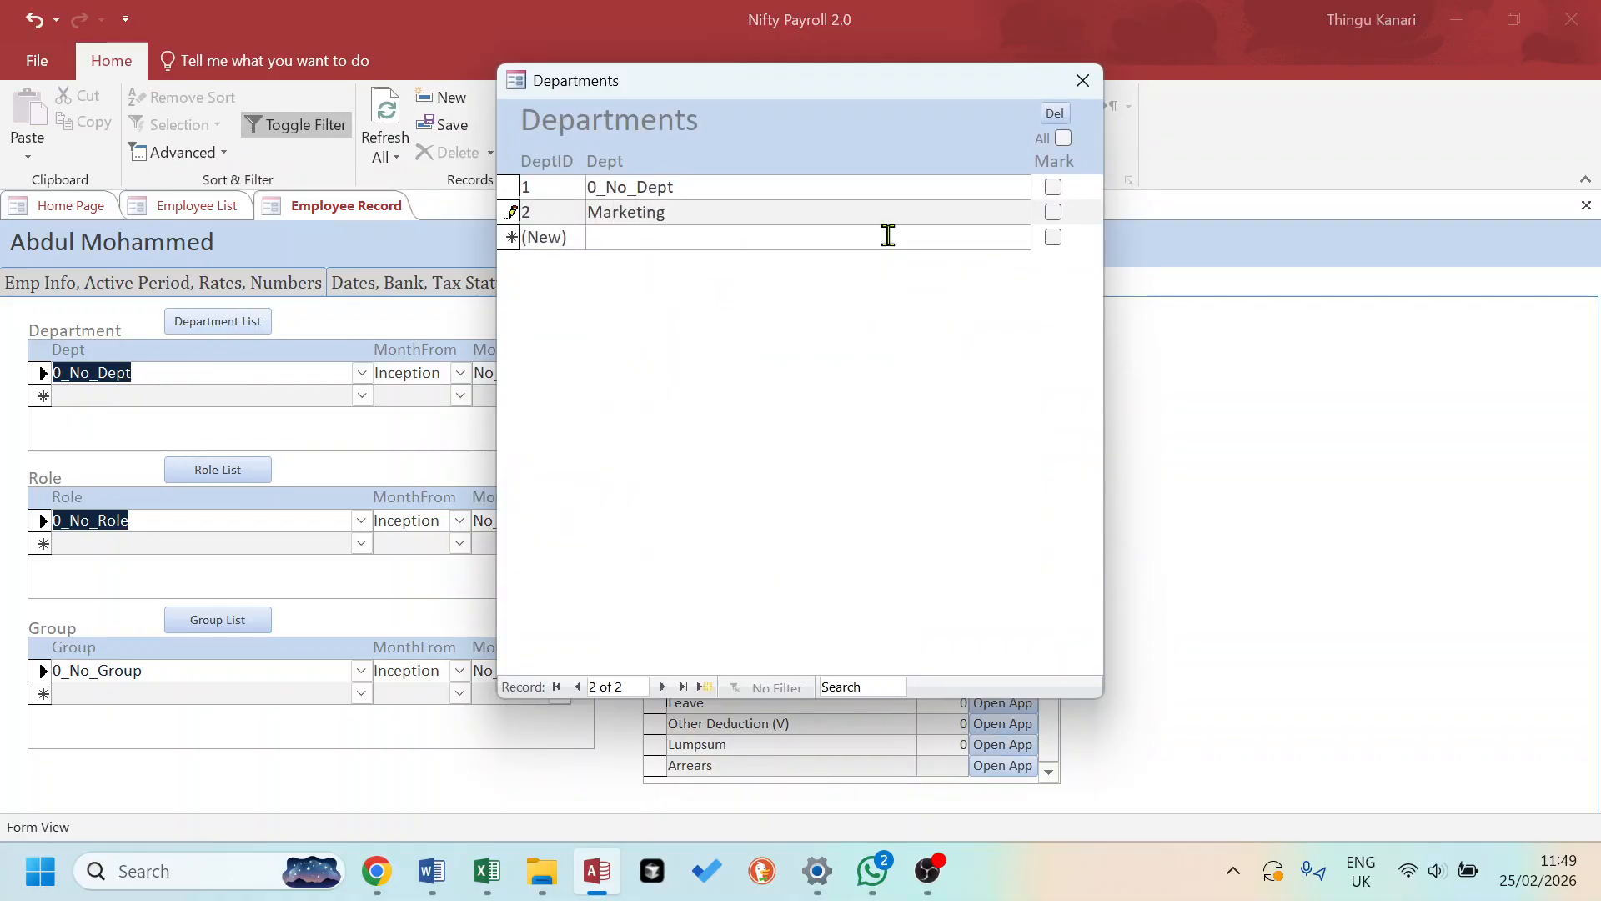
click(671, 240)
text(Accounts)
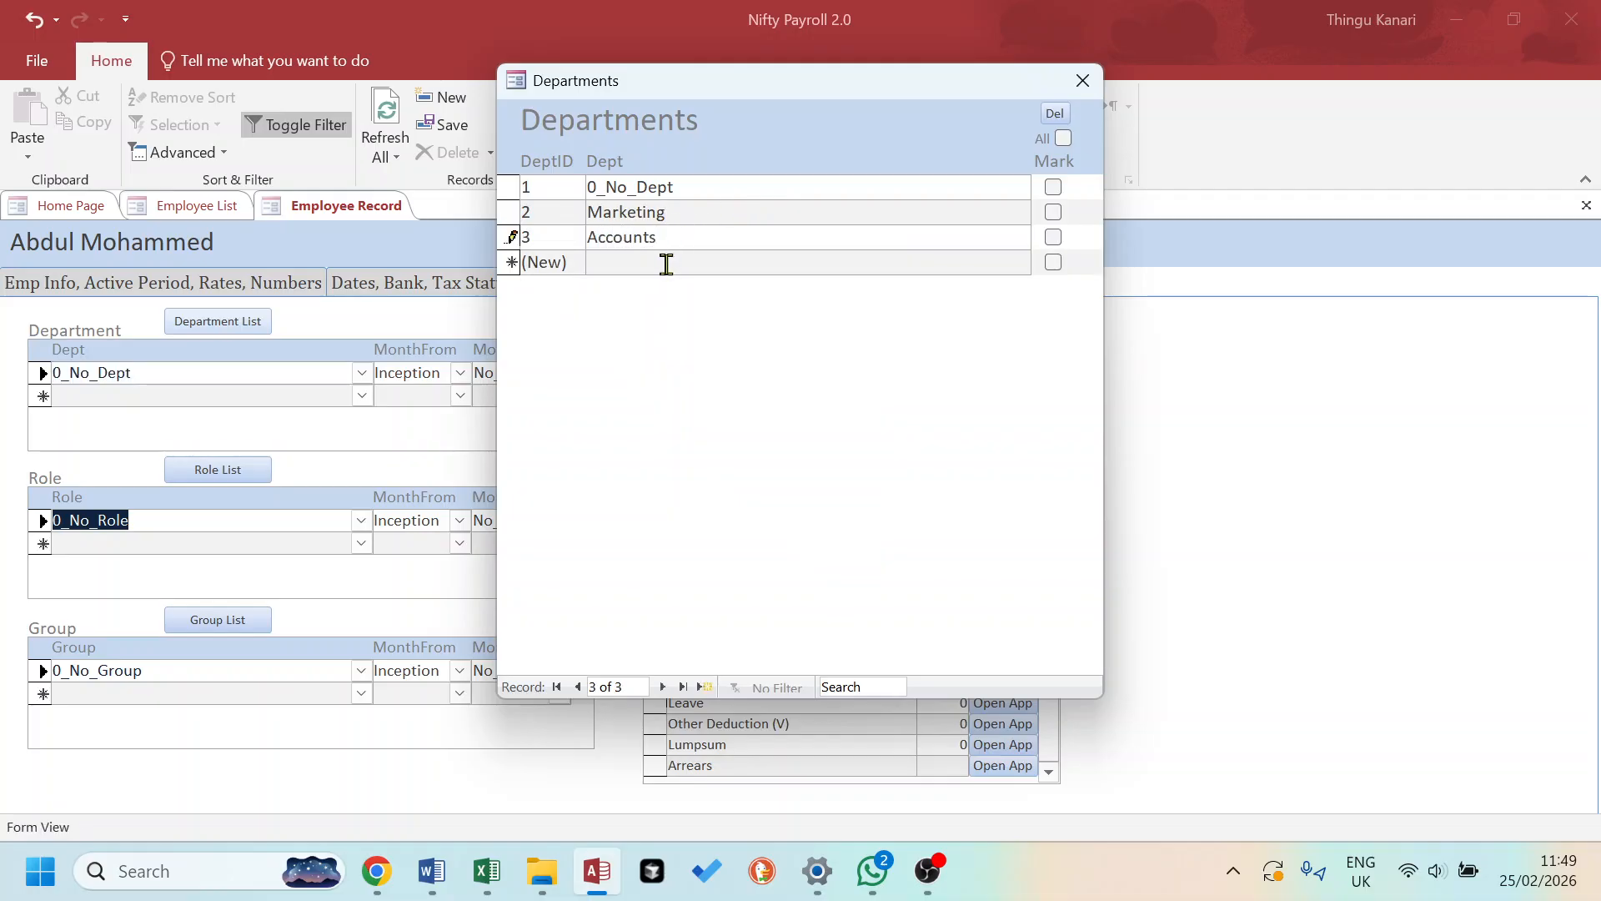
click(666, 261)
click(1082, 80)
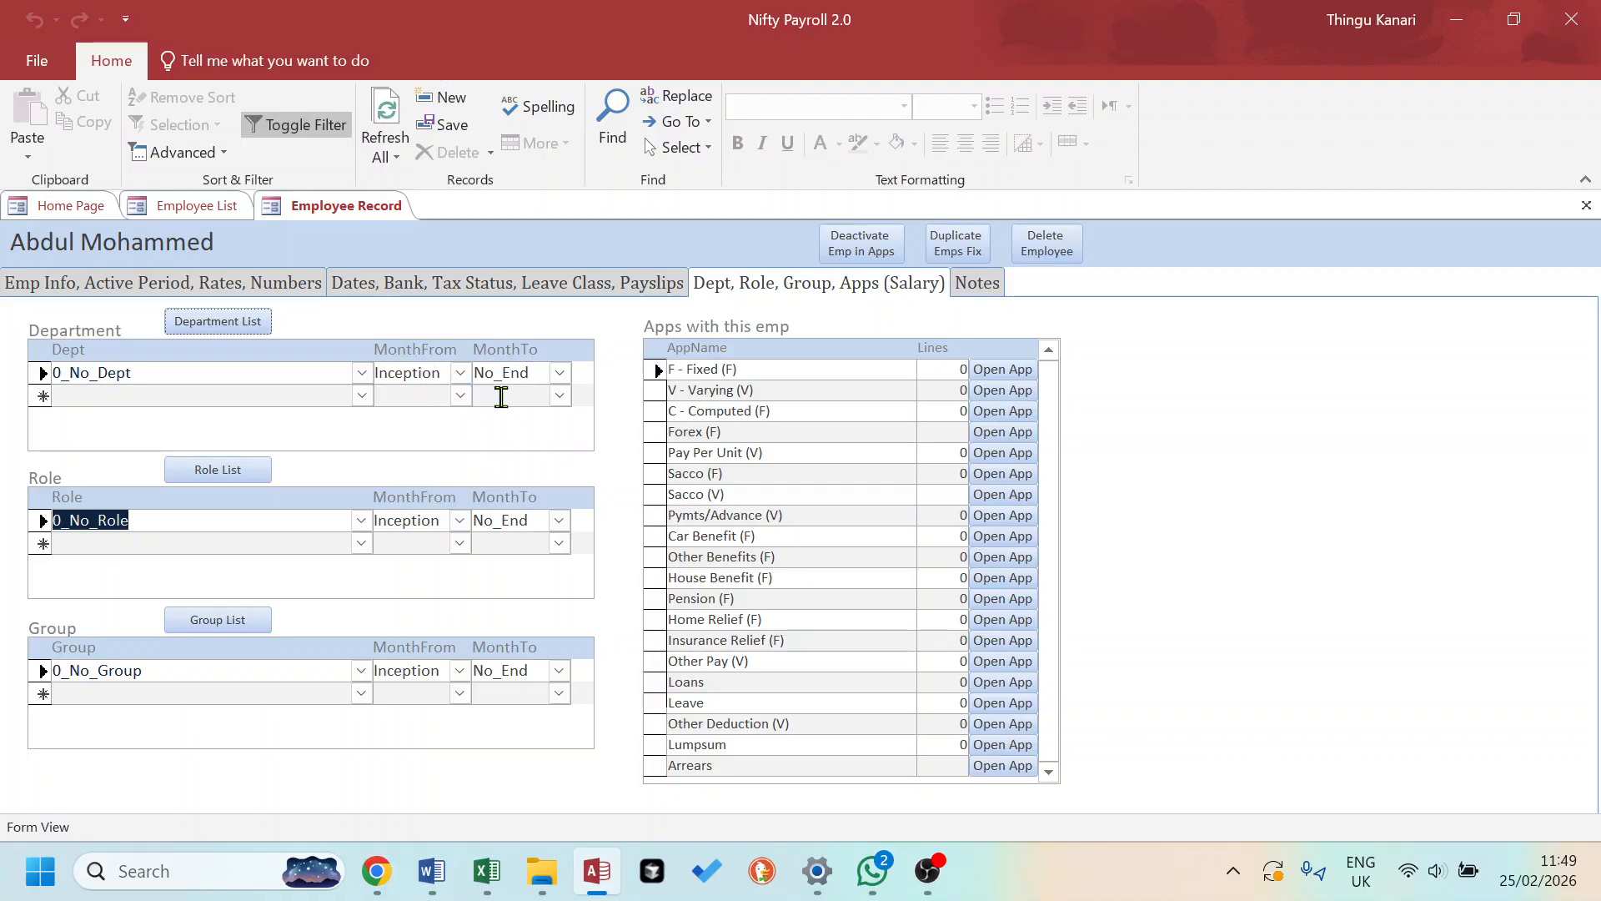
- Assign the employee to the Accounts department
click(236, 372)
drag(534, 367, 467, 371)
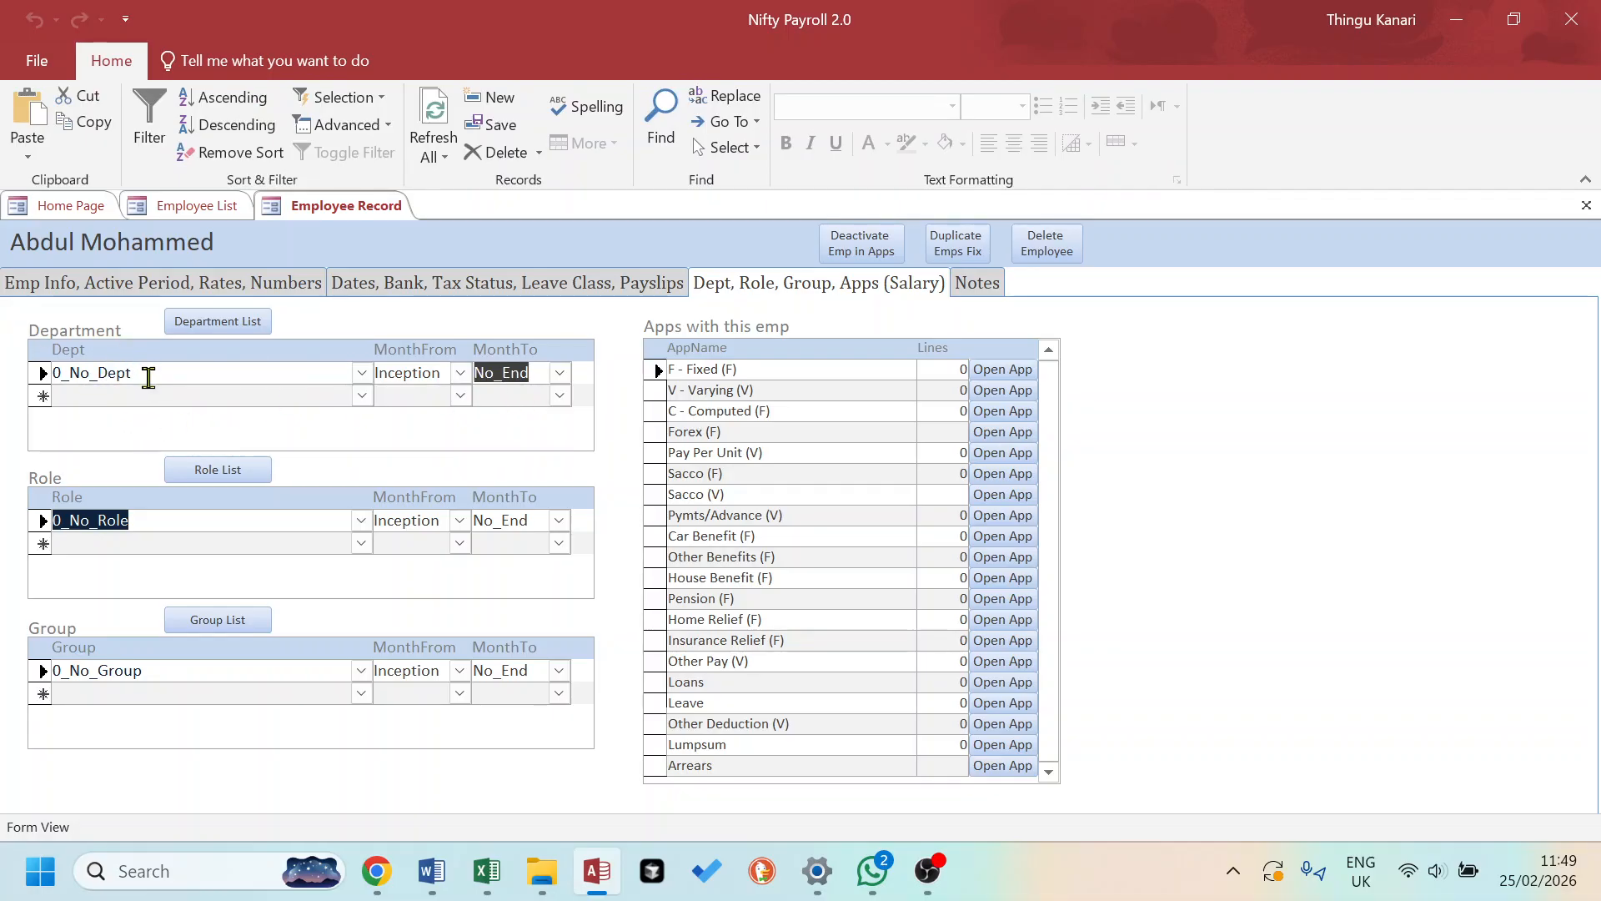
click(361, 372)
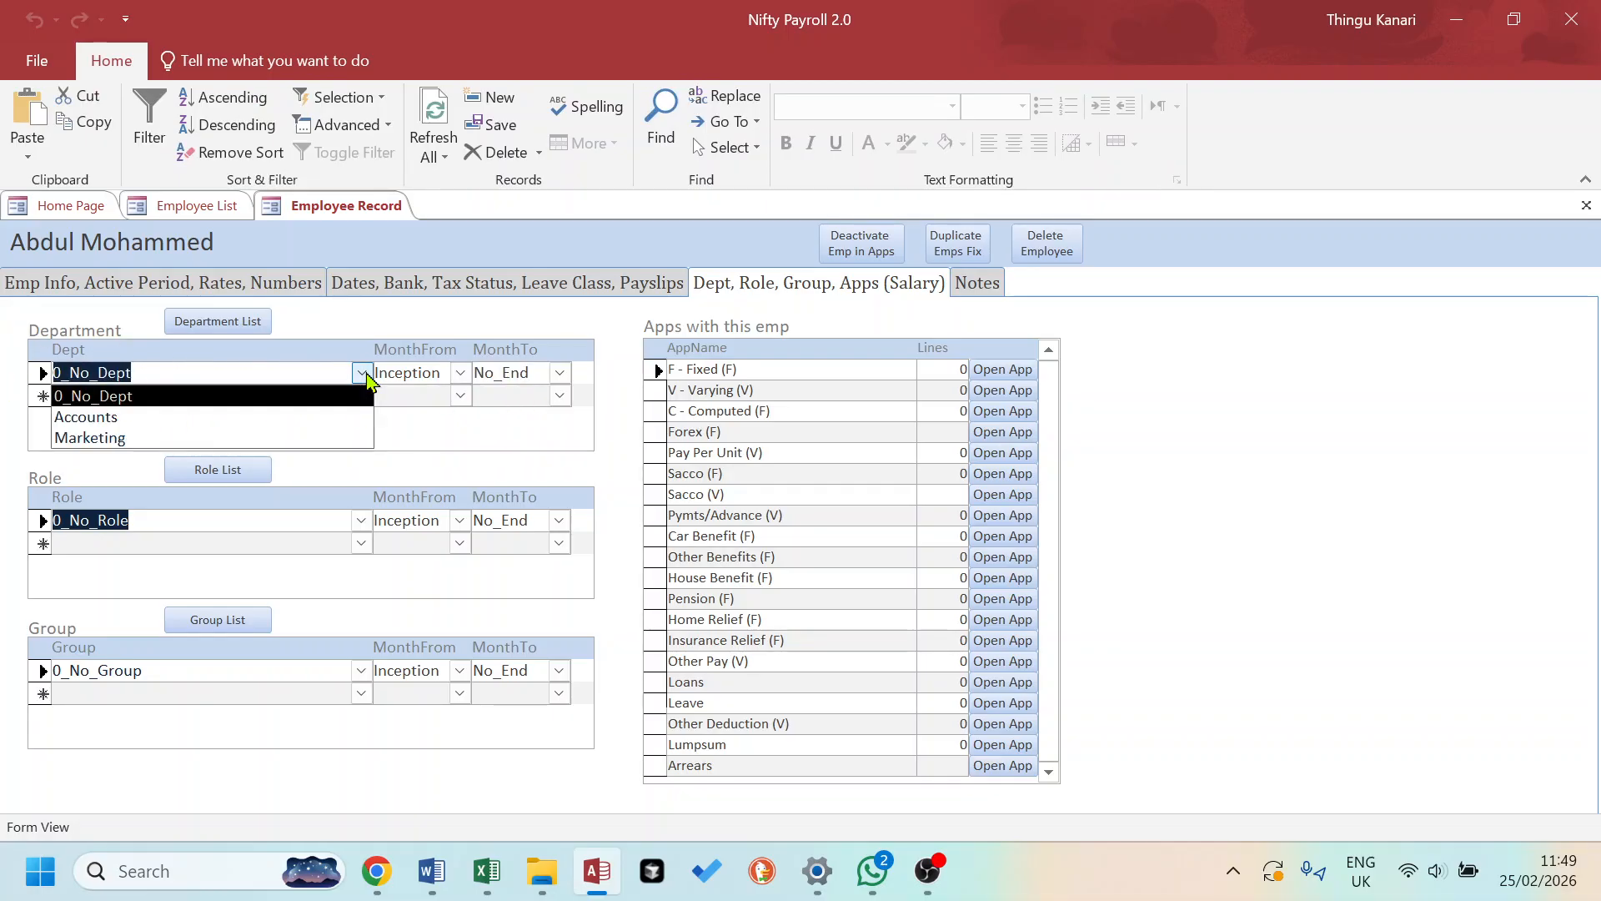
click(177, 420)
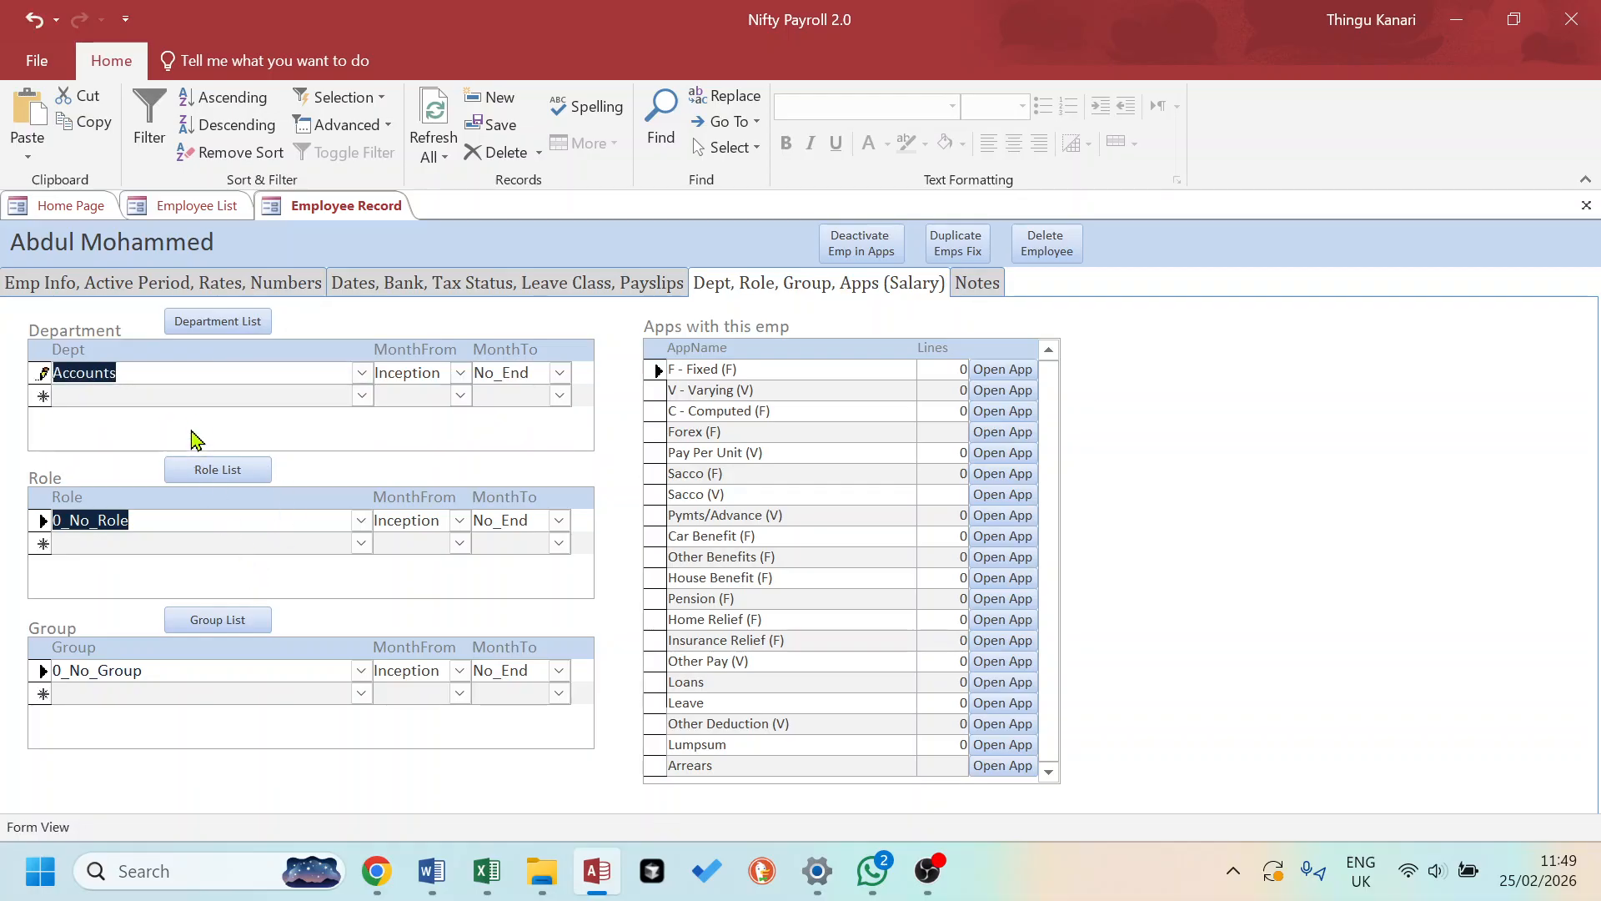
click(193, 394)
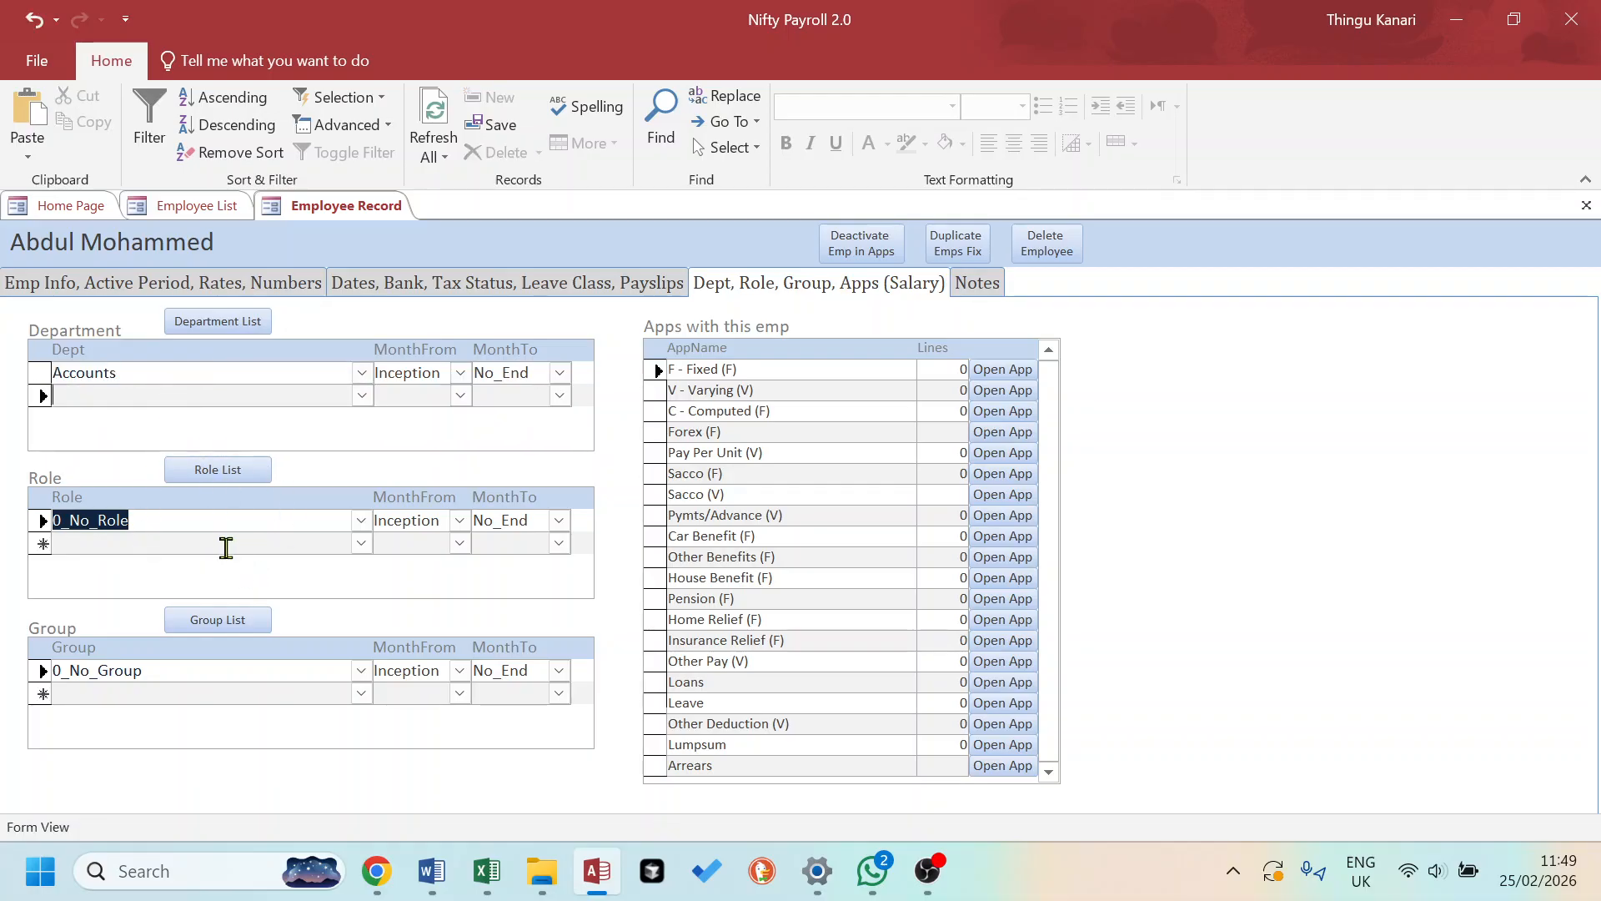
- Add the job titles Chief Accountant and Marketing Manager to the list of roles and close the list
click(221, 470)
click(835, 215)
text(Chief Accountant)
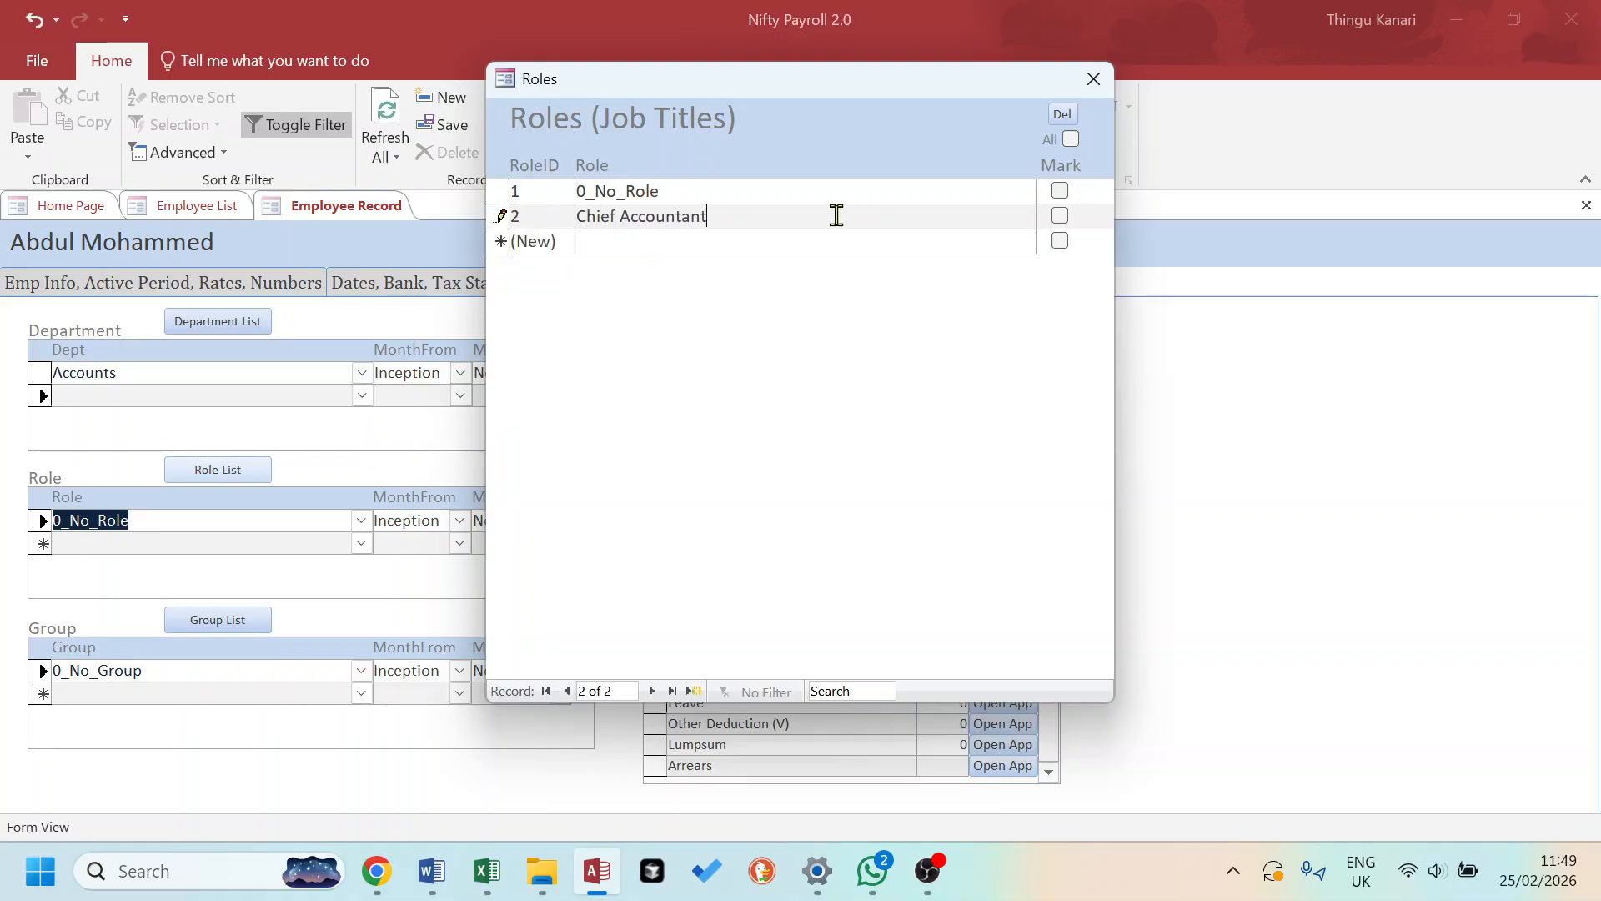
click(791, 244)
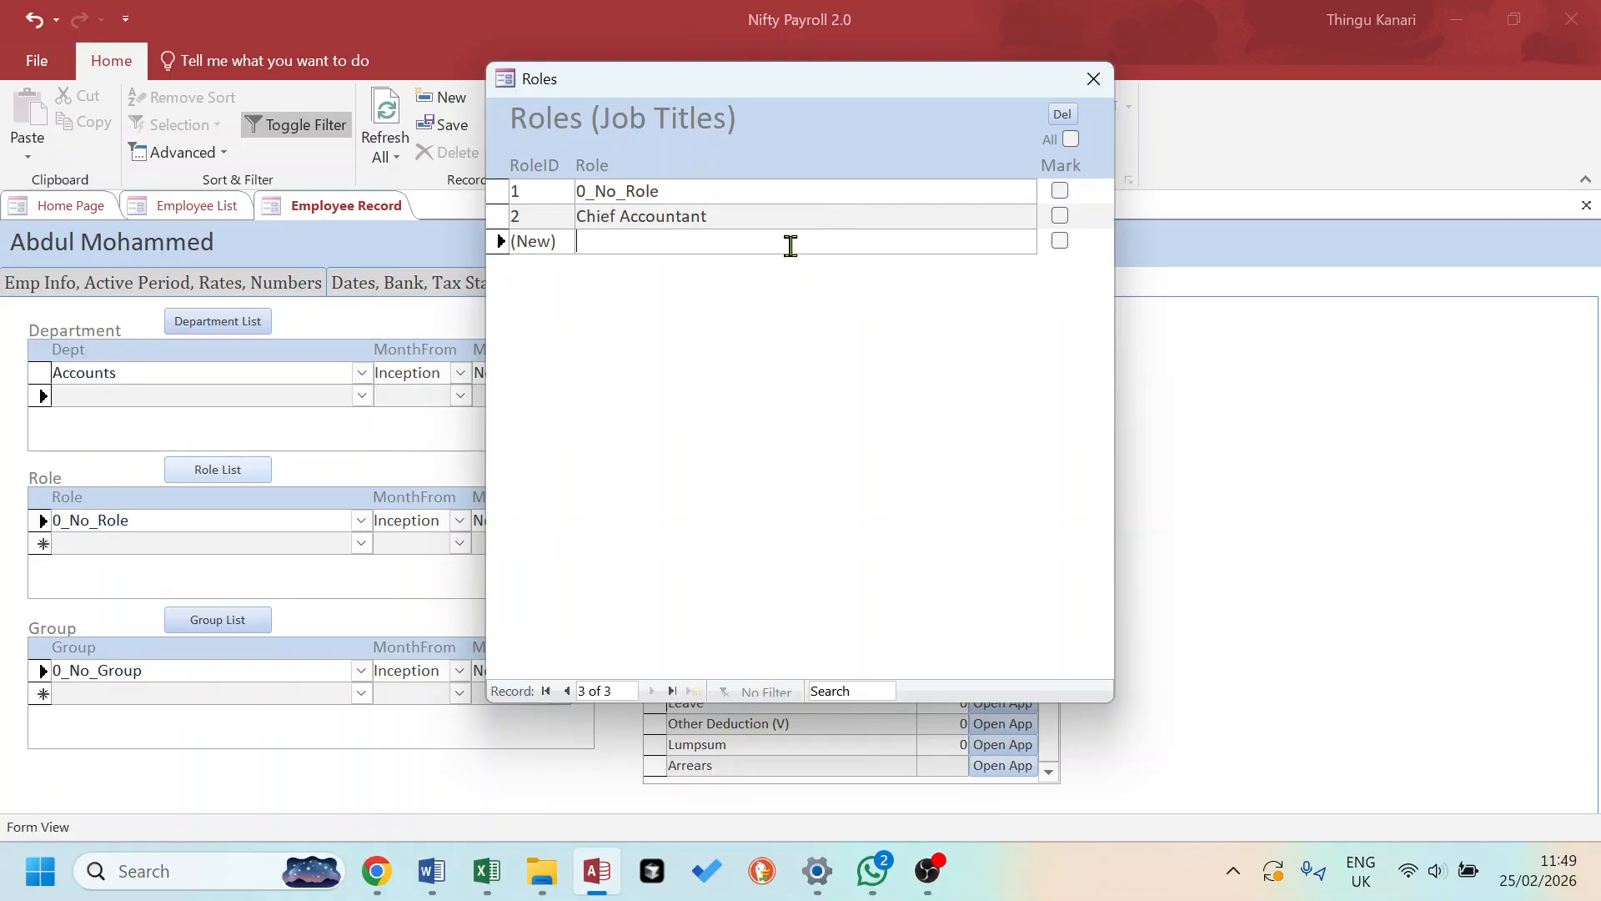
text(Marketing Manager)
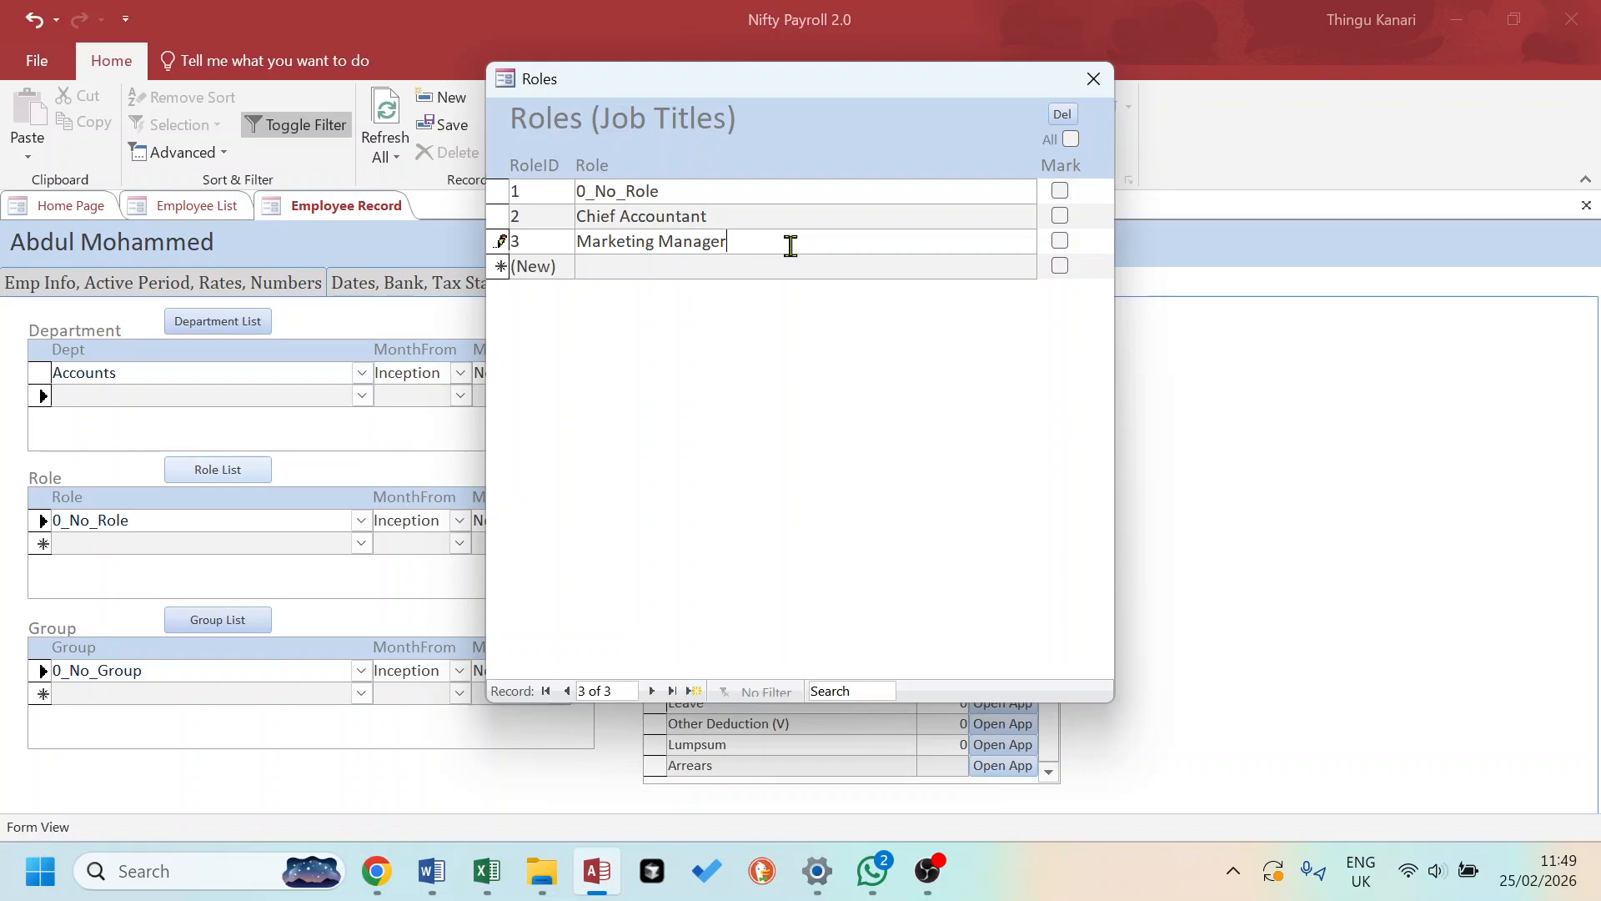
click(704, 266)
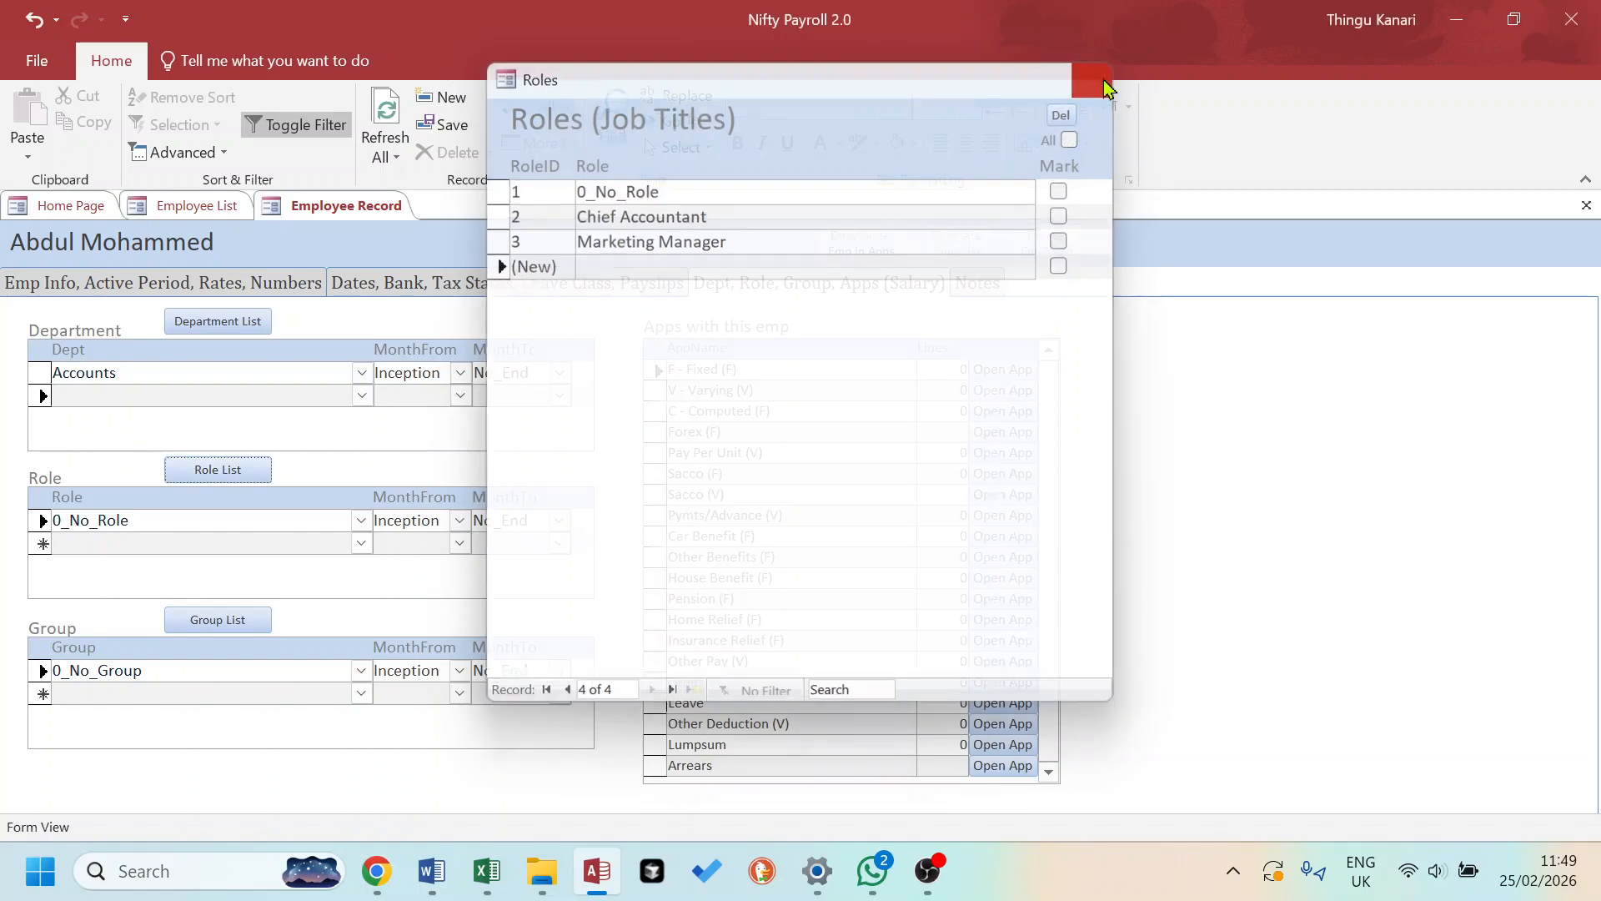
click(1110, 84)
- Set the employee's role to Chief Accountant
click(361, 521)
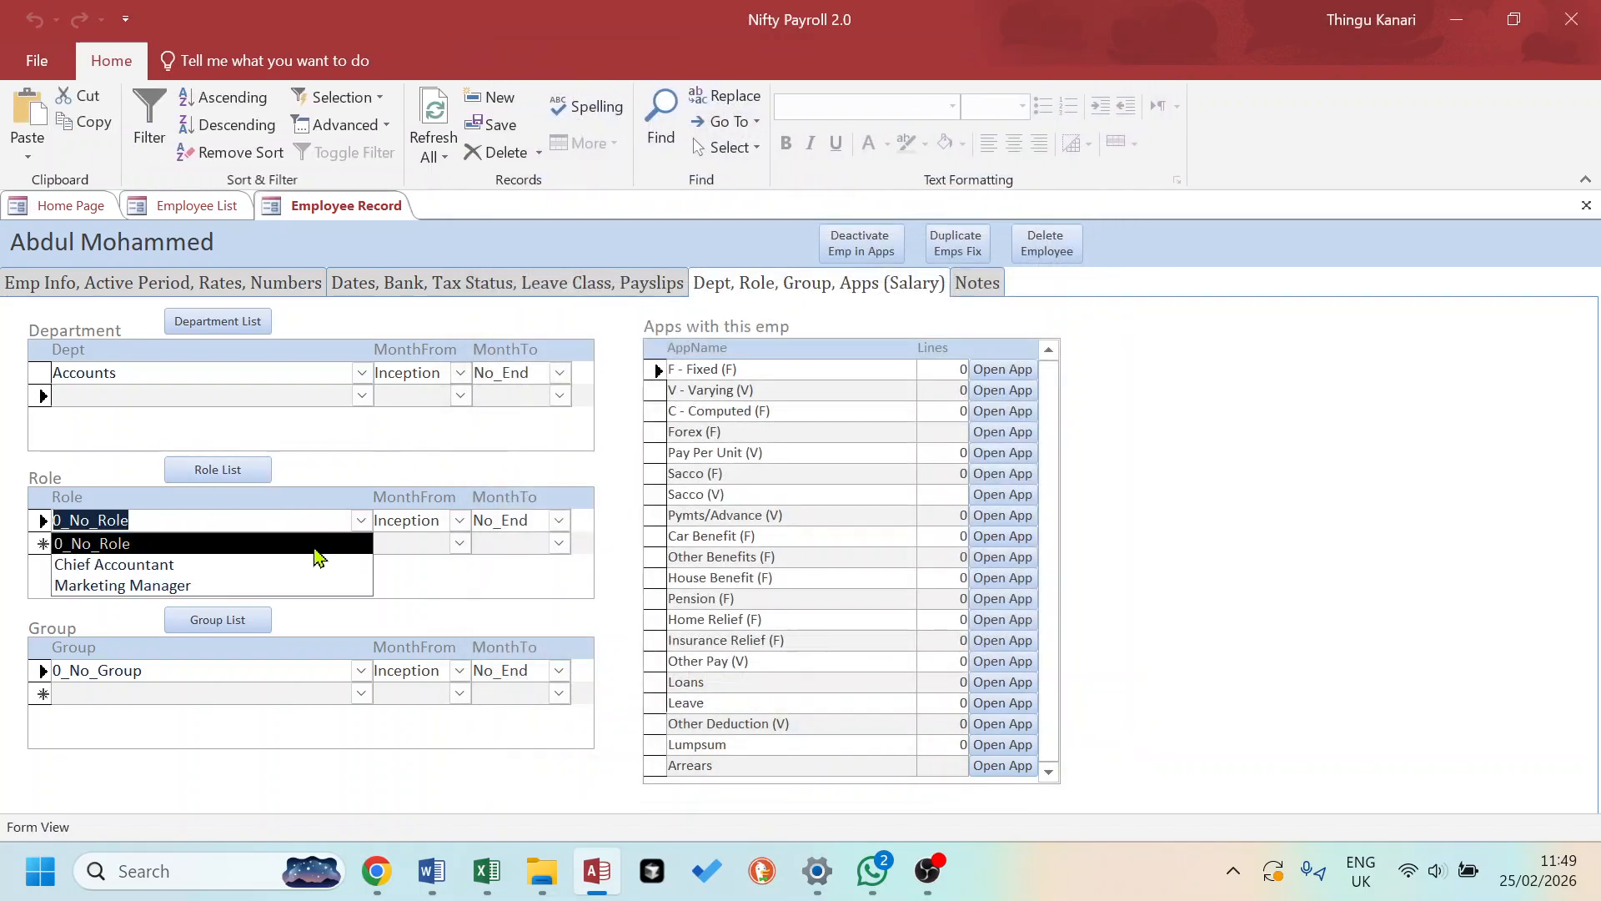
click(198, 565)
click(132, 546)
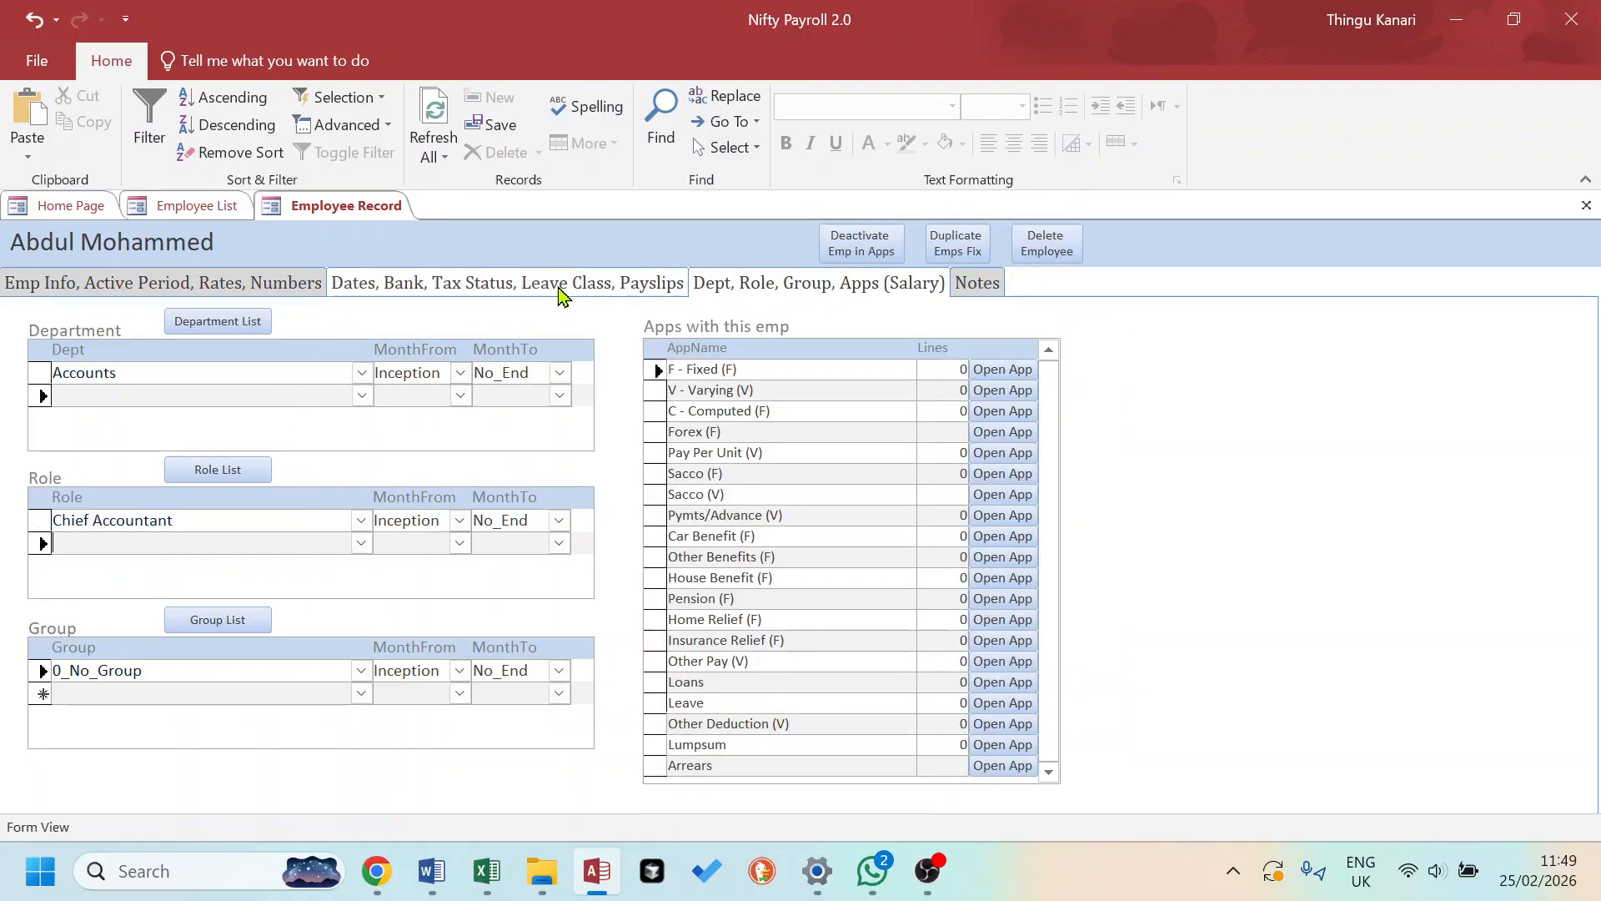
- Try Non-Resident as the residence type in the employee's tax status and cancel the change
click(492, 283)
click(194, 706)
click(133, 756)
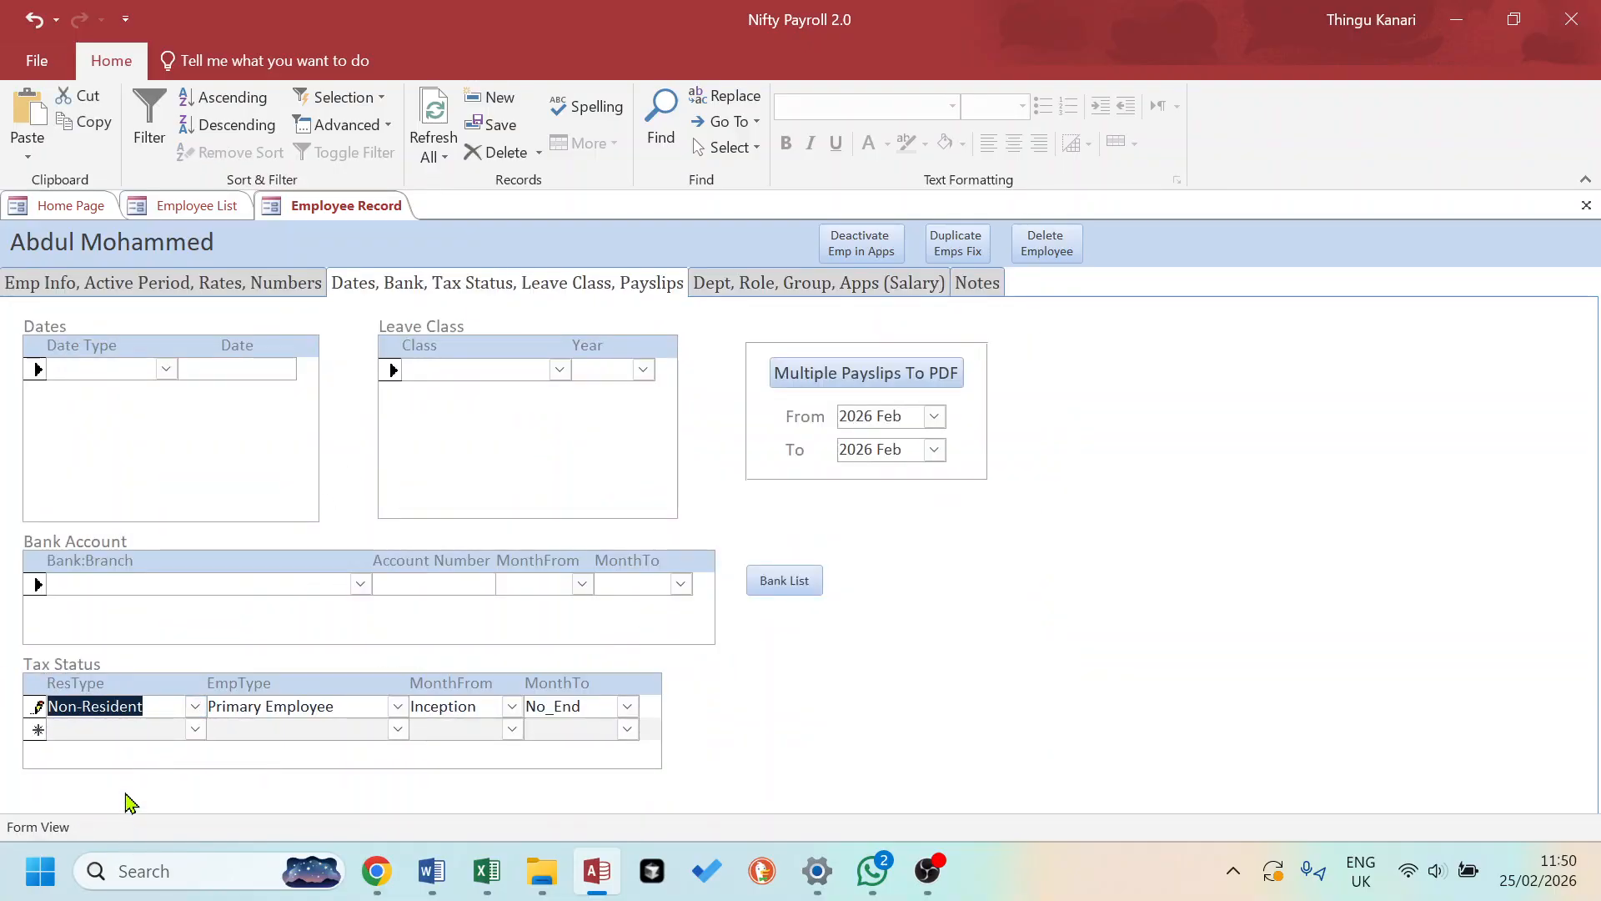
key(Escape)
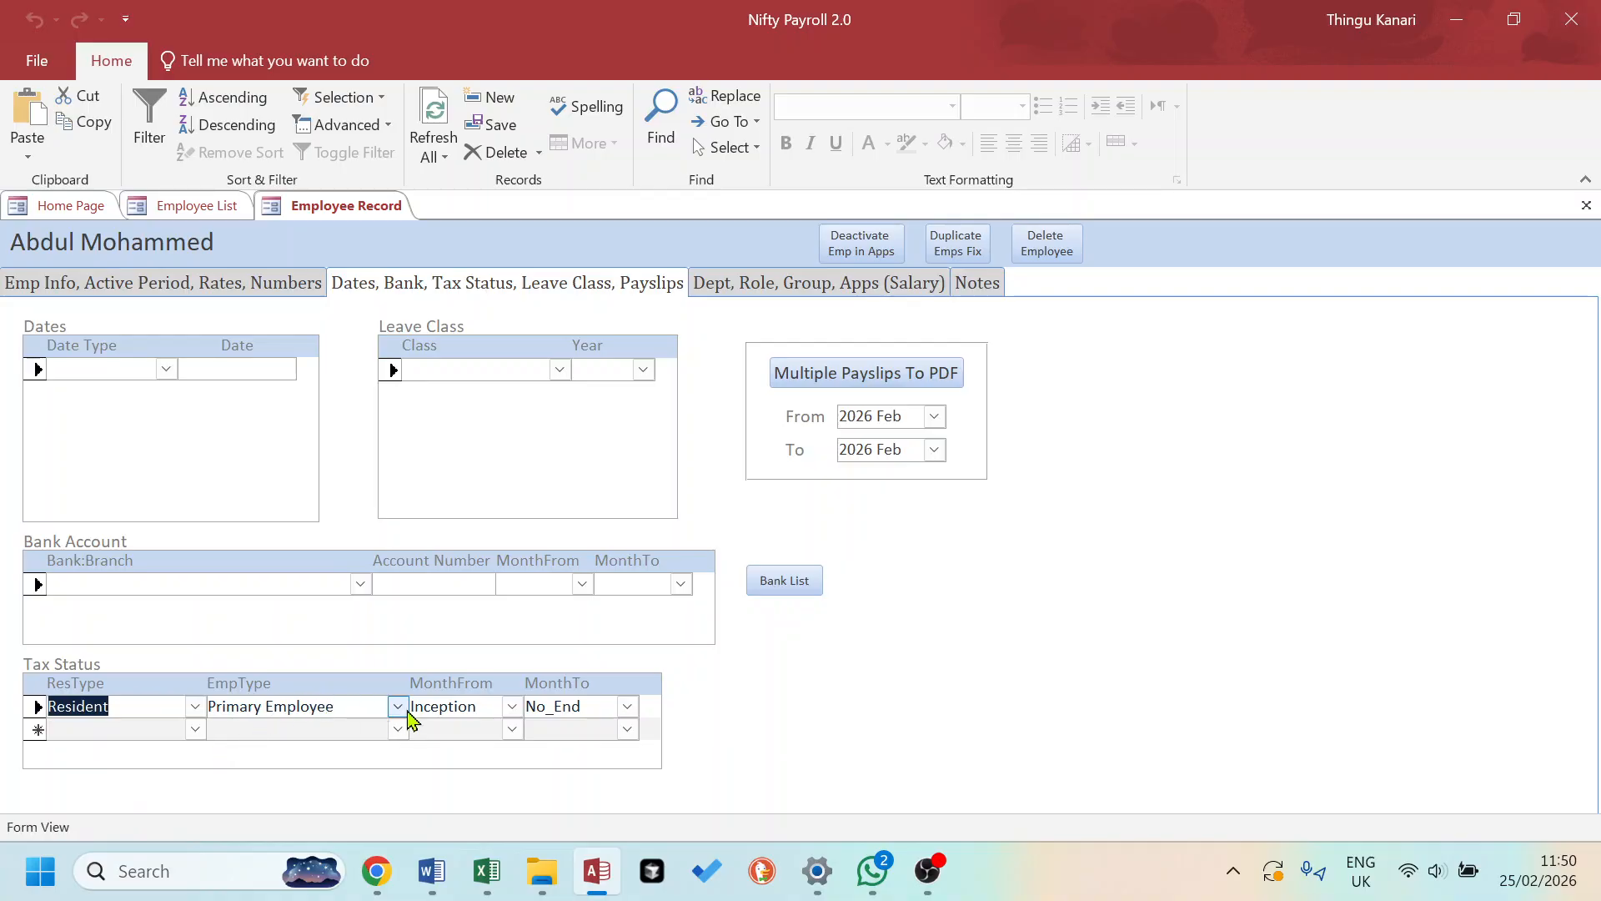
- Try Secondary Employee as the employment type in the employee's tax status and cancel the change
click(399, 707)
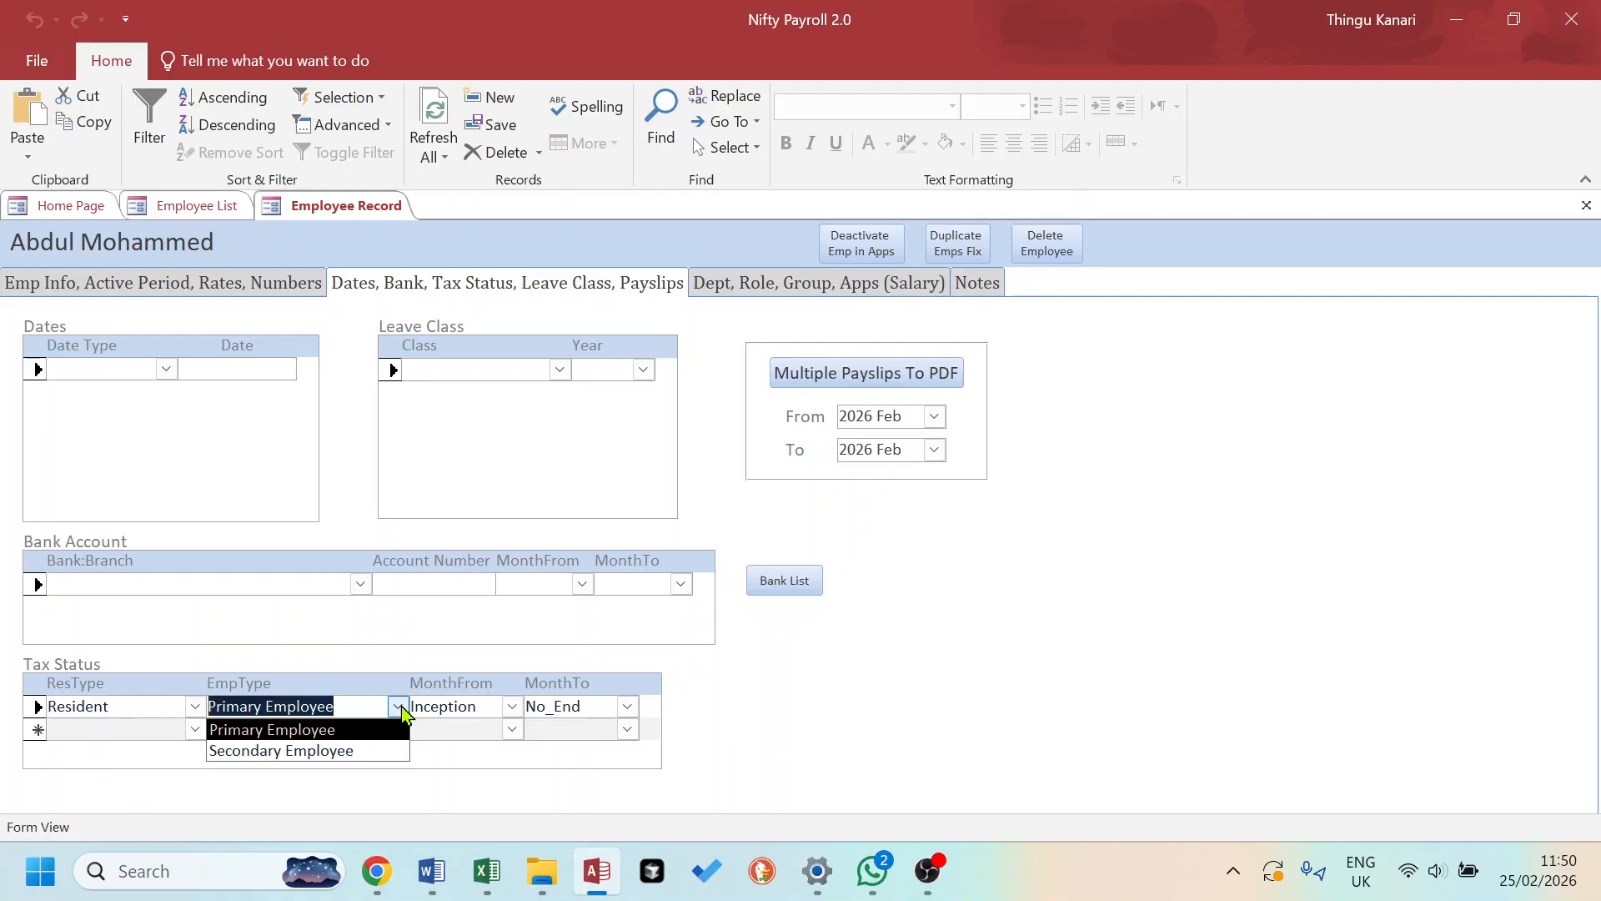
click(297, 752)
key(Escape)
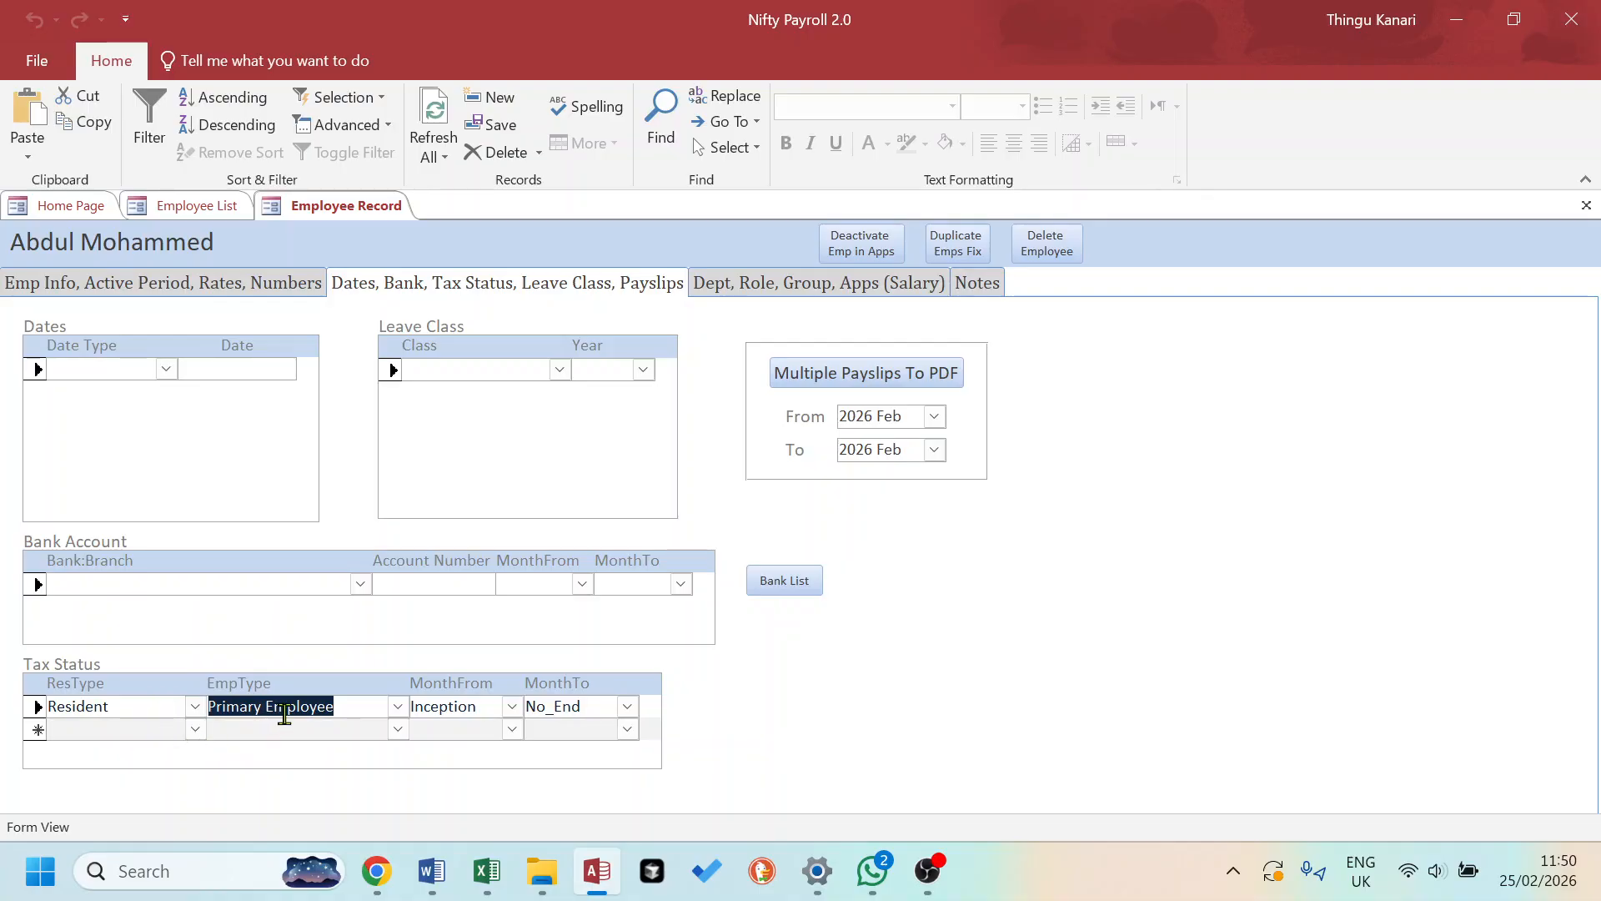
- Enter the employee's national ID number in the numbers section of the employee record, replacing the duplicate entry with a unique one
click(227, 290)
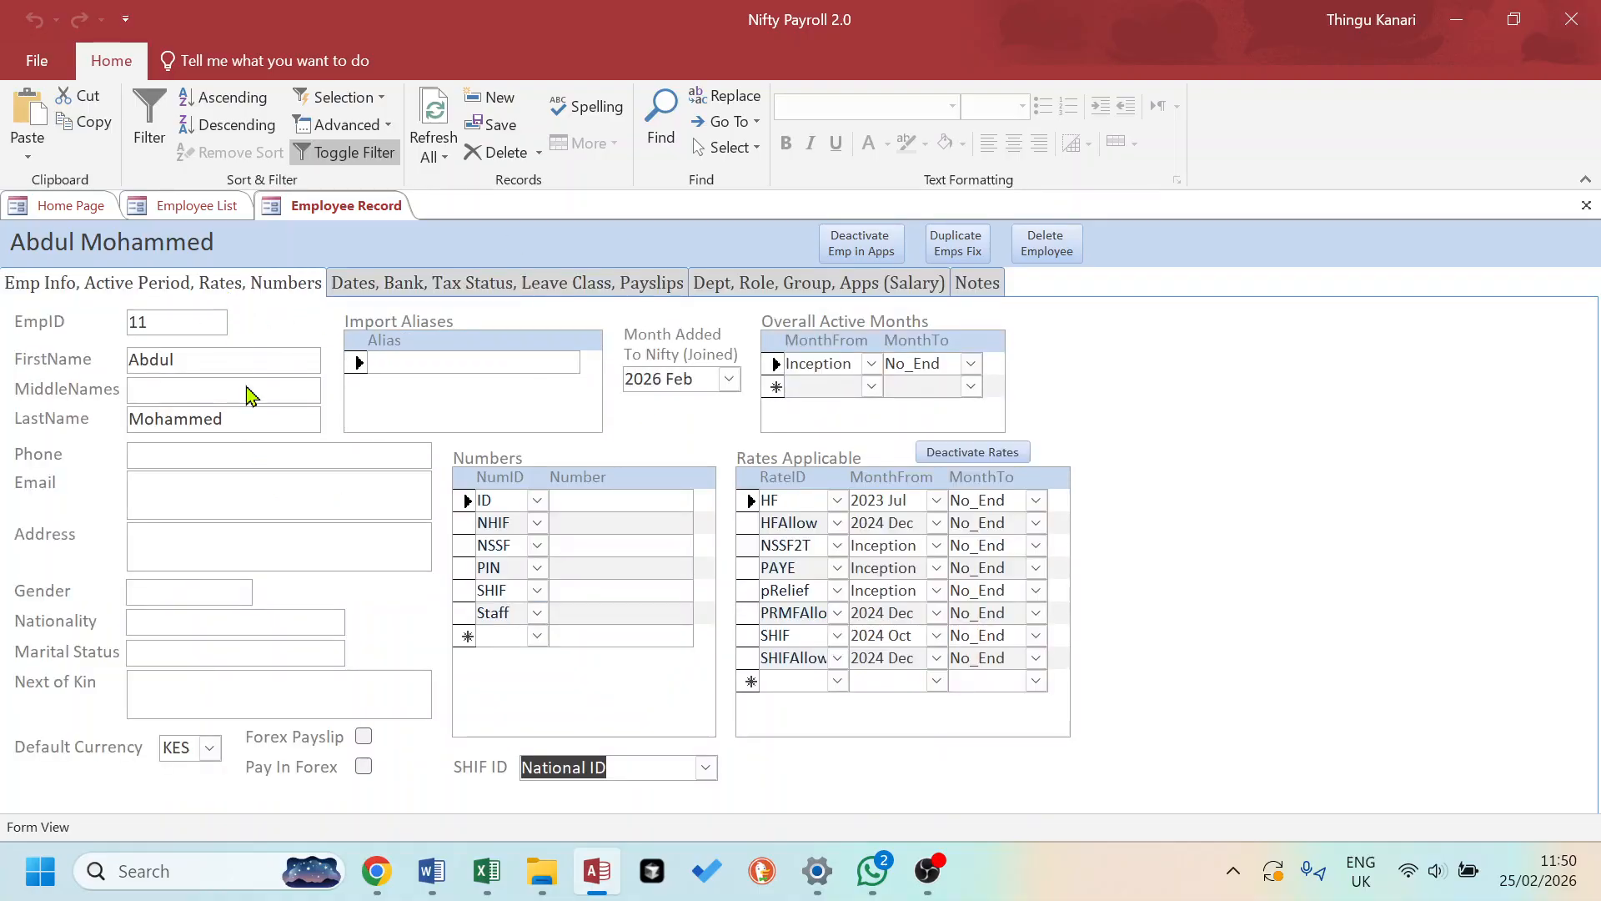
click(573, 501)
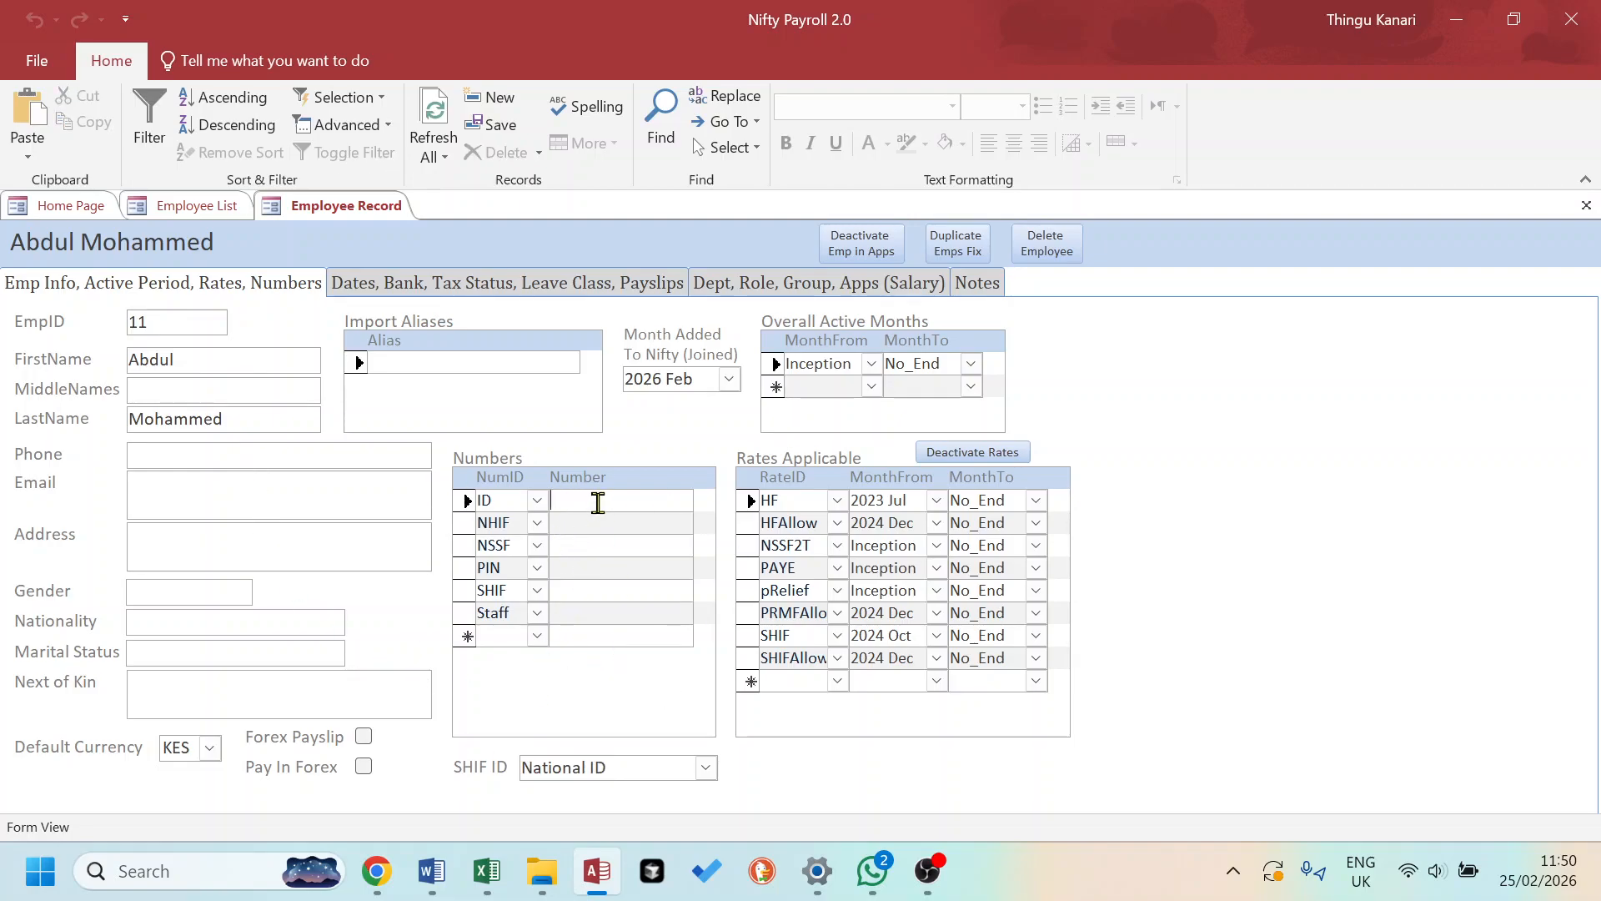
text(123)
click(581, 550)
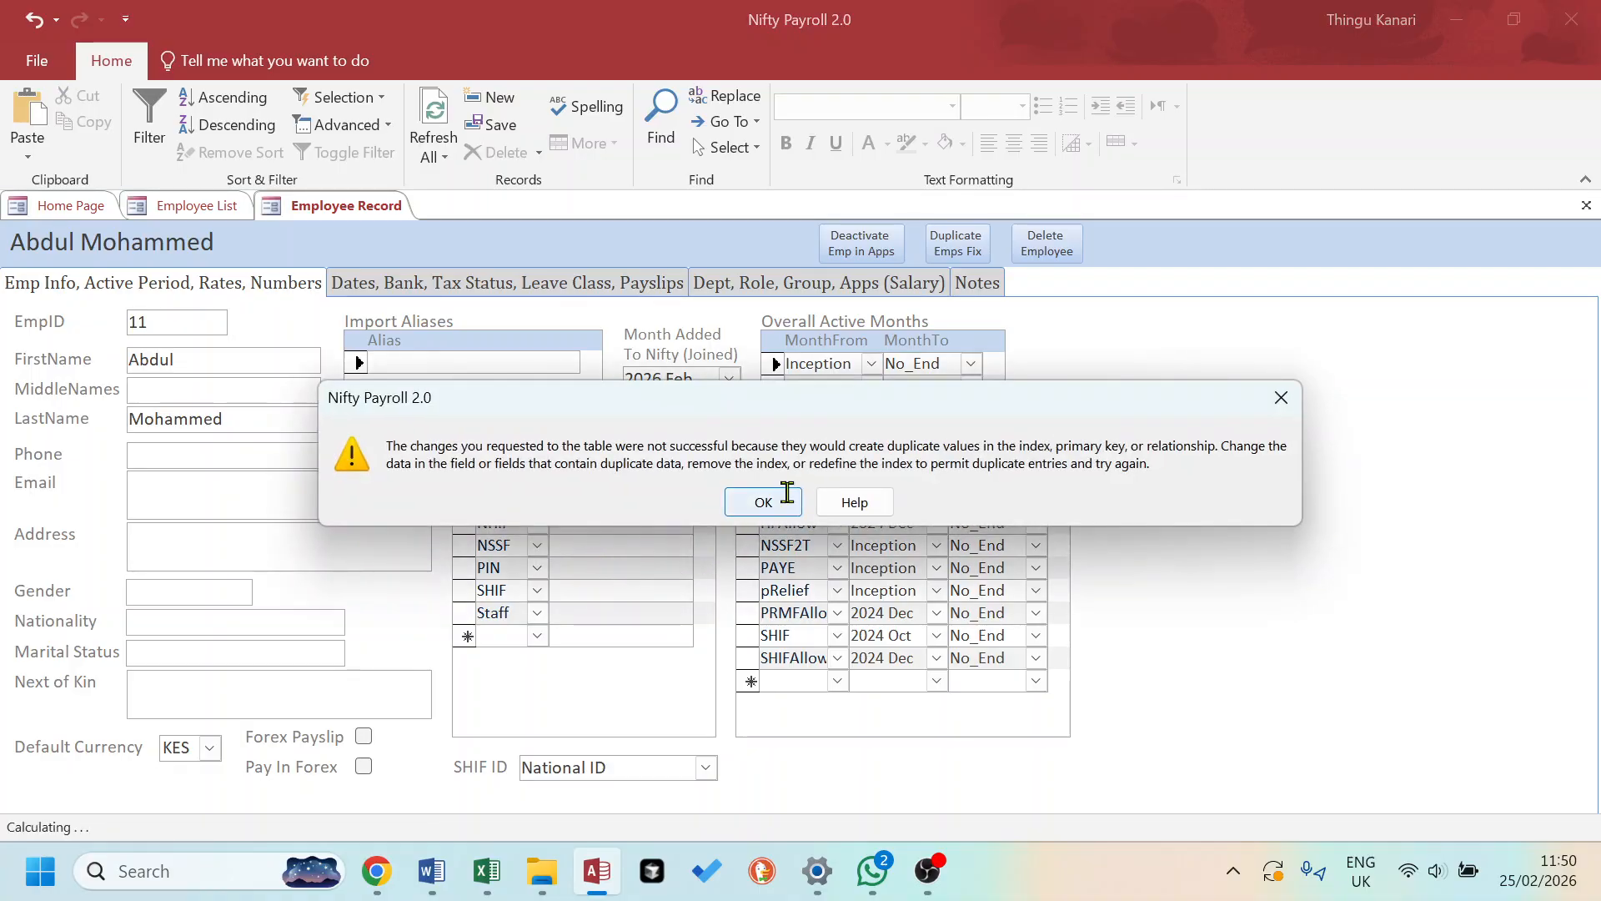
click(763, 501)
click(593, 499)
text(765)
- Fill in the employee's NSSF number, tax PIN and staff number, leaving NHIF and SHIF blank, and close the record
click(582, 523)
click(582, 546)
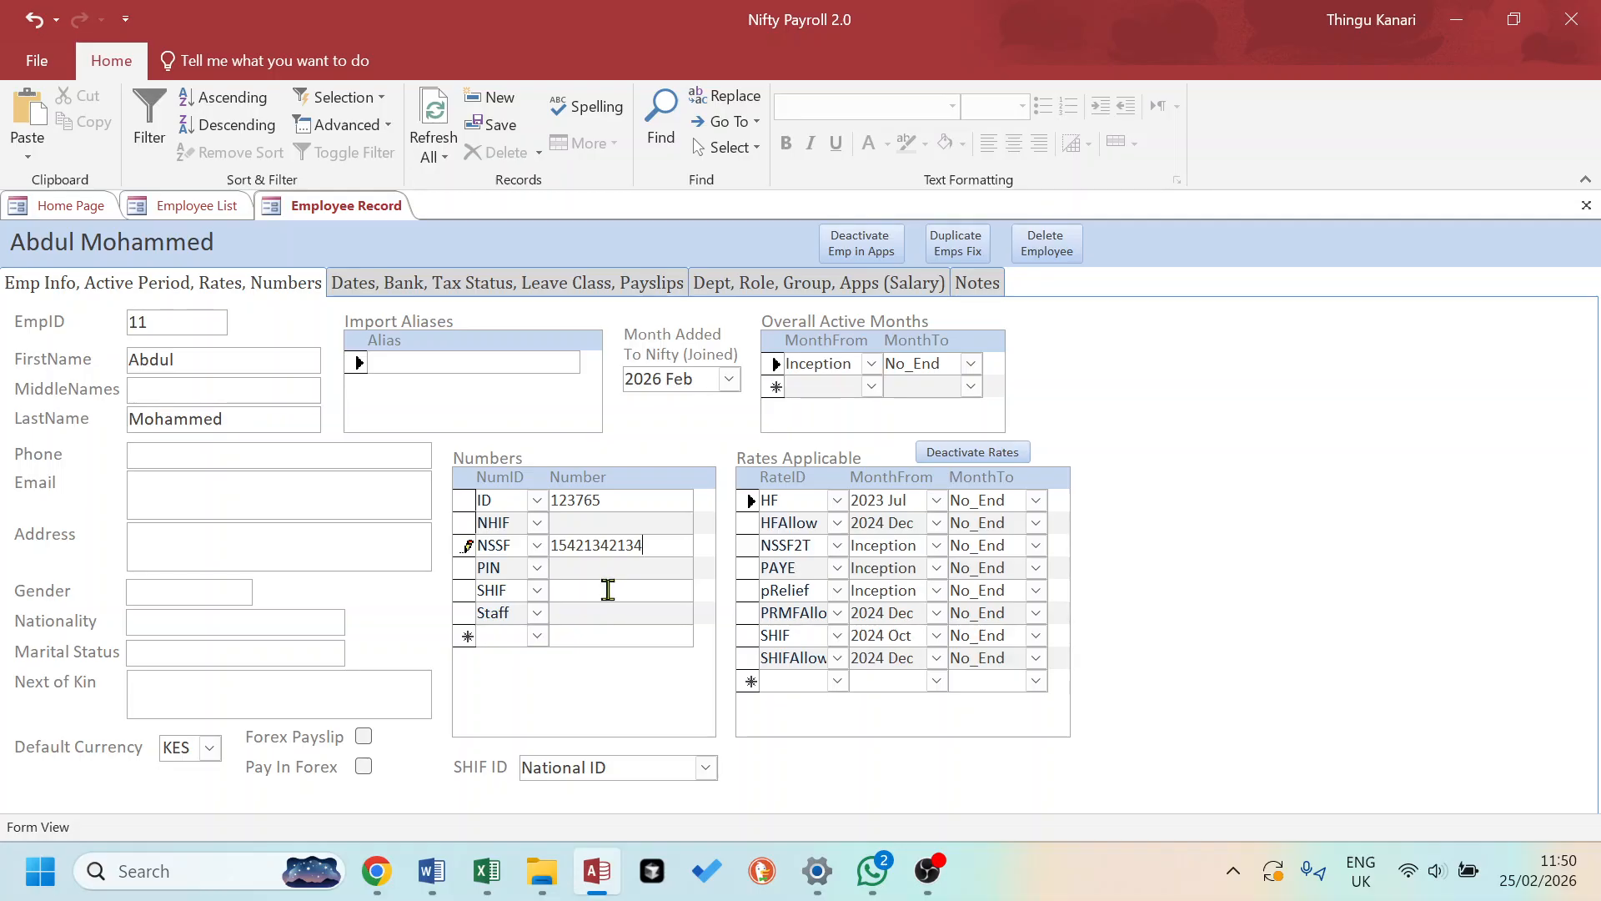
click(584, 568)
click(574, 619)
click(601, 590)
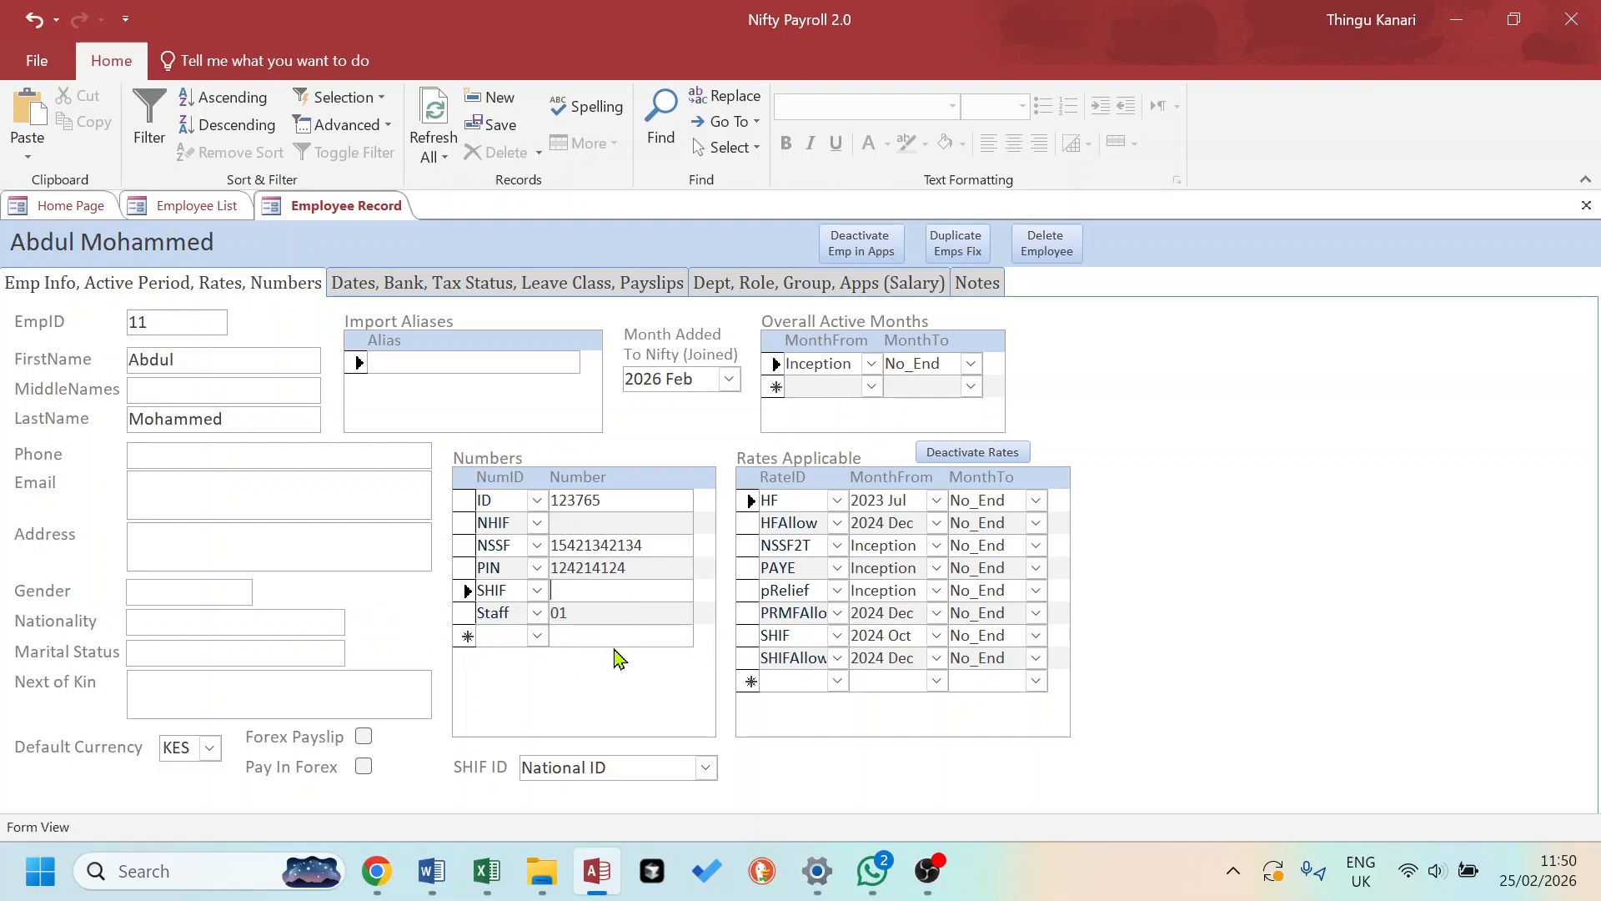
click(1587, 205)
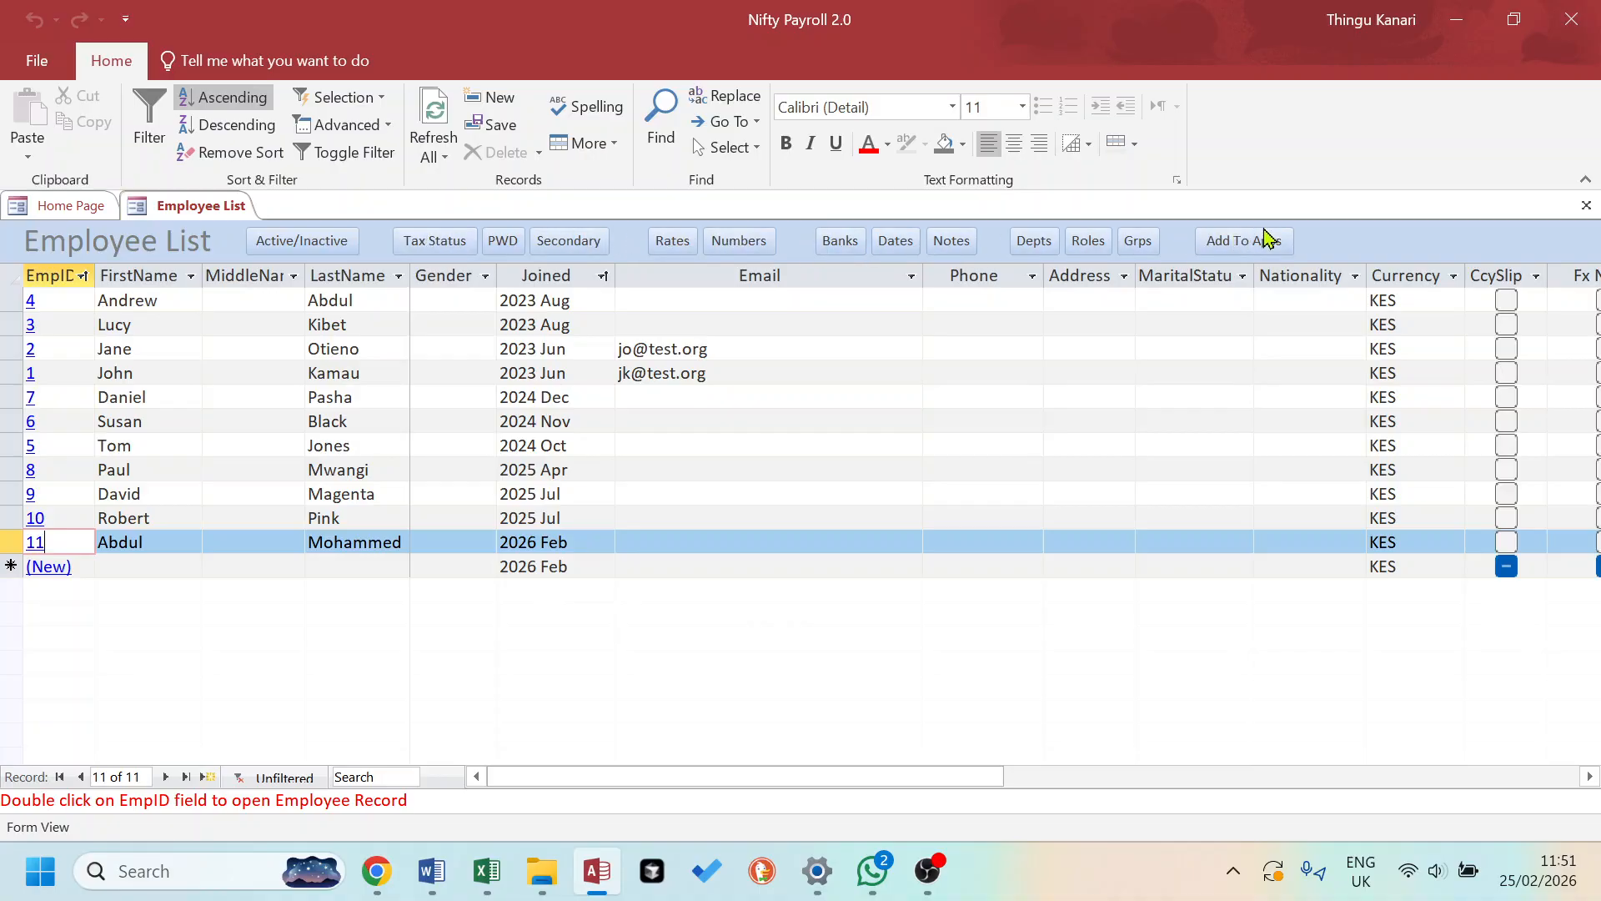
- Review the new employee's numbers in the employee record and in the employee numbers list filtered to that employee
double_click(35, 543)
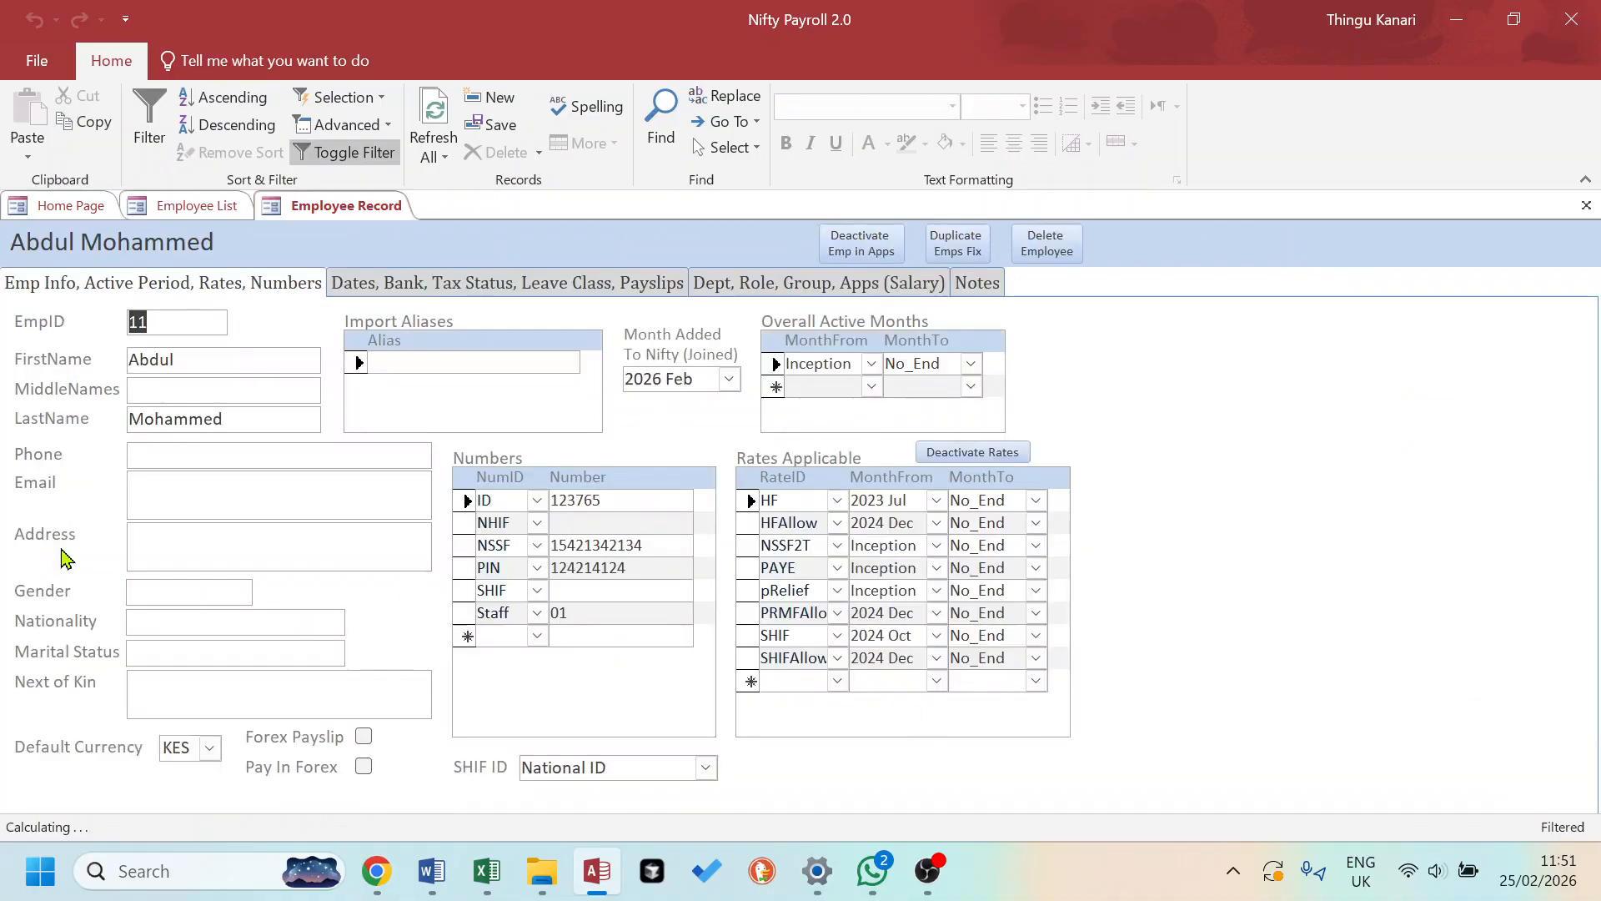
click(1587, 204)
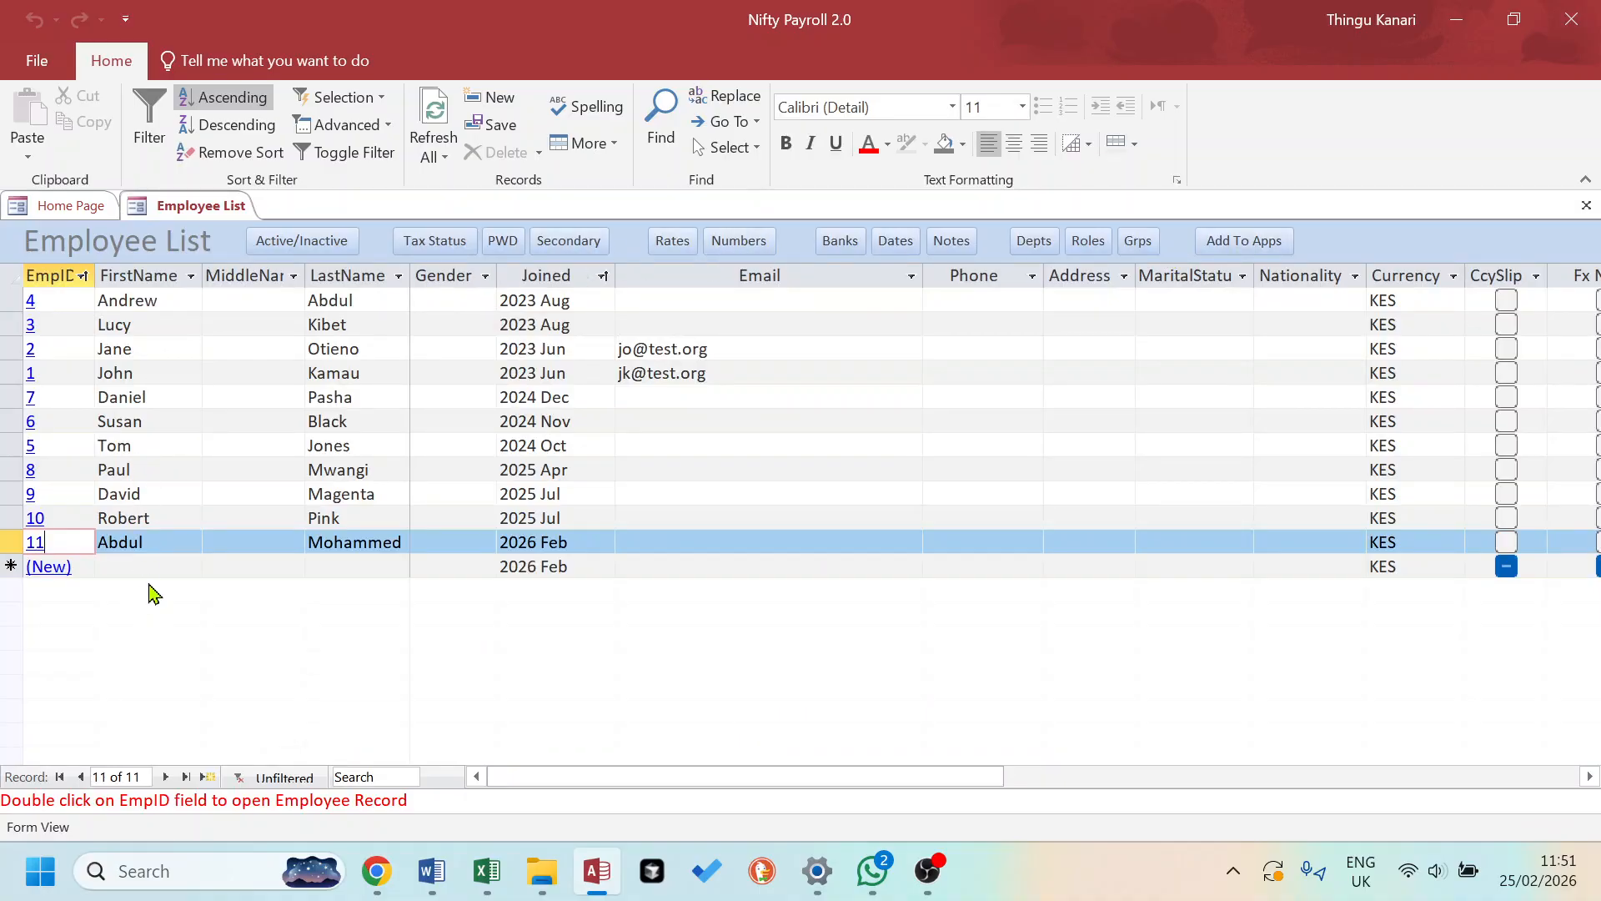
click(740, 241)
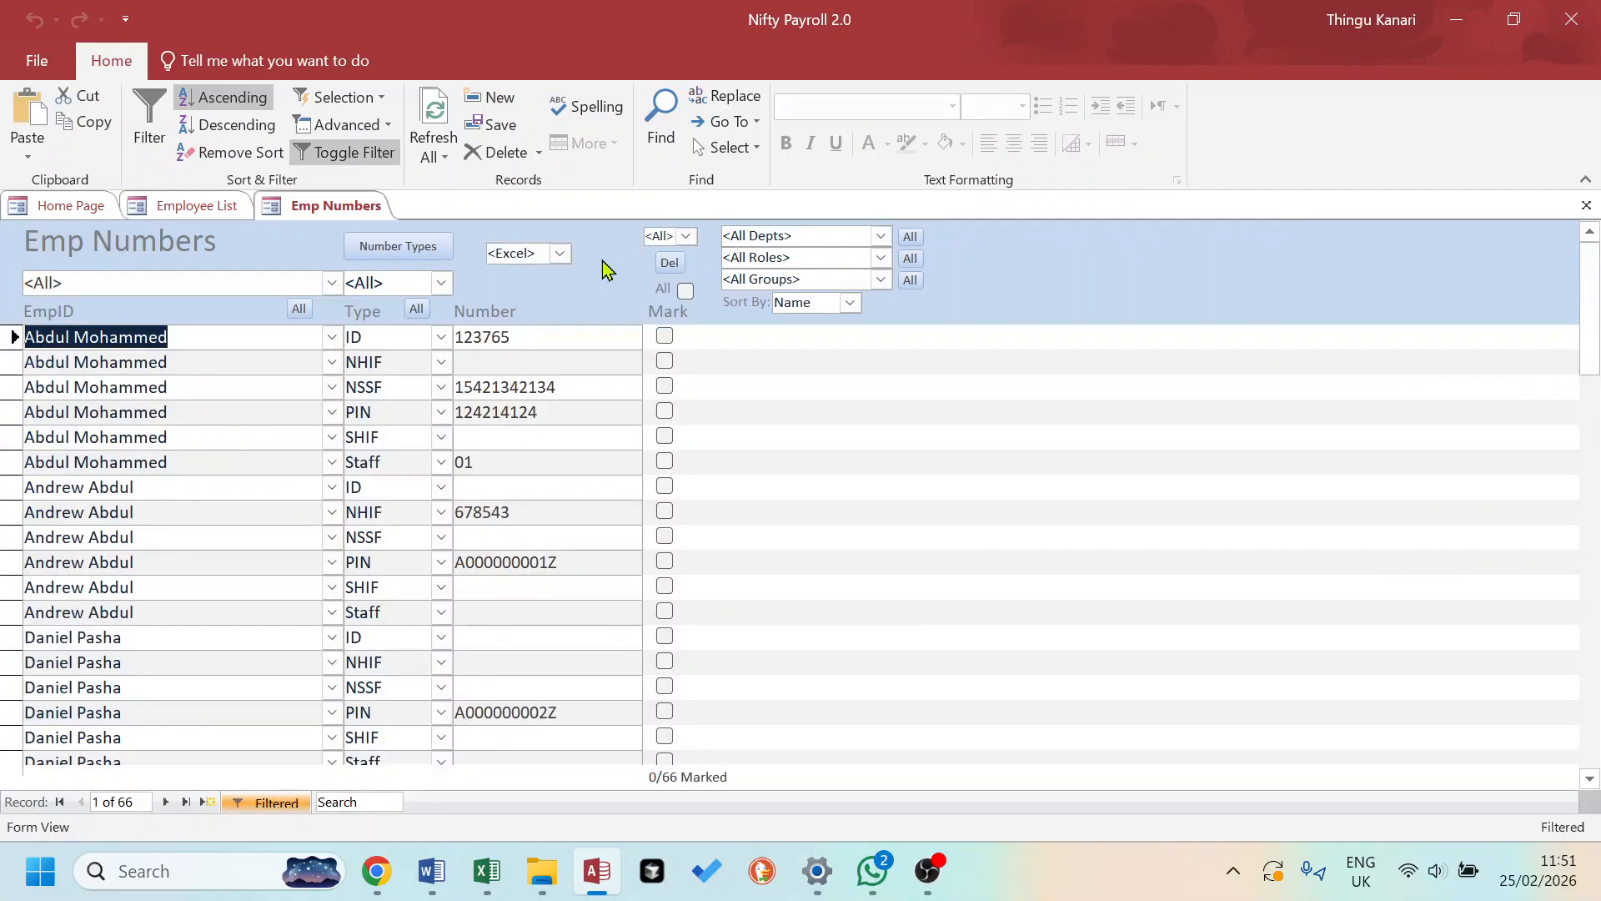
click(331, 282)
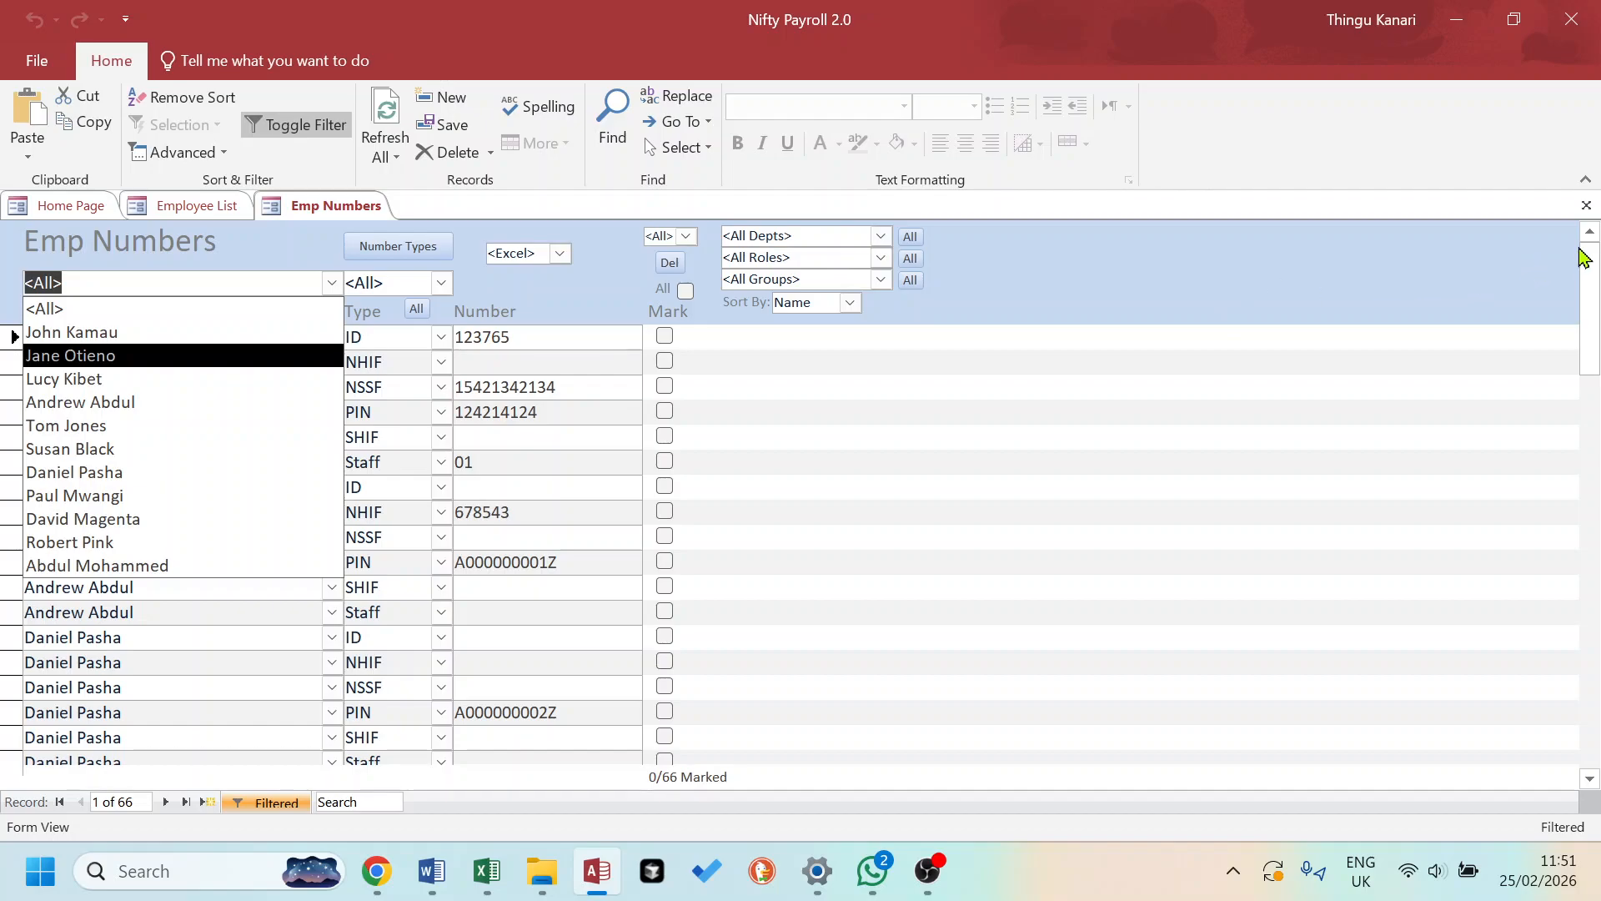
click(119, 566)
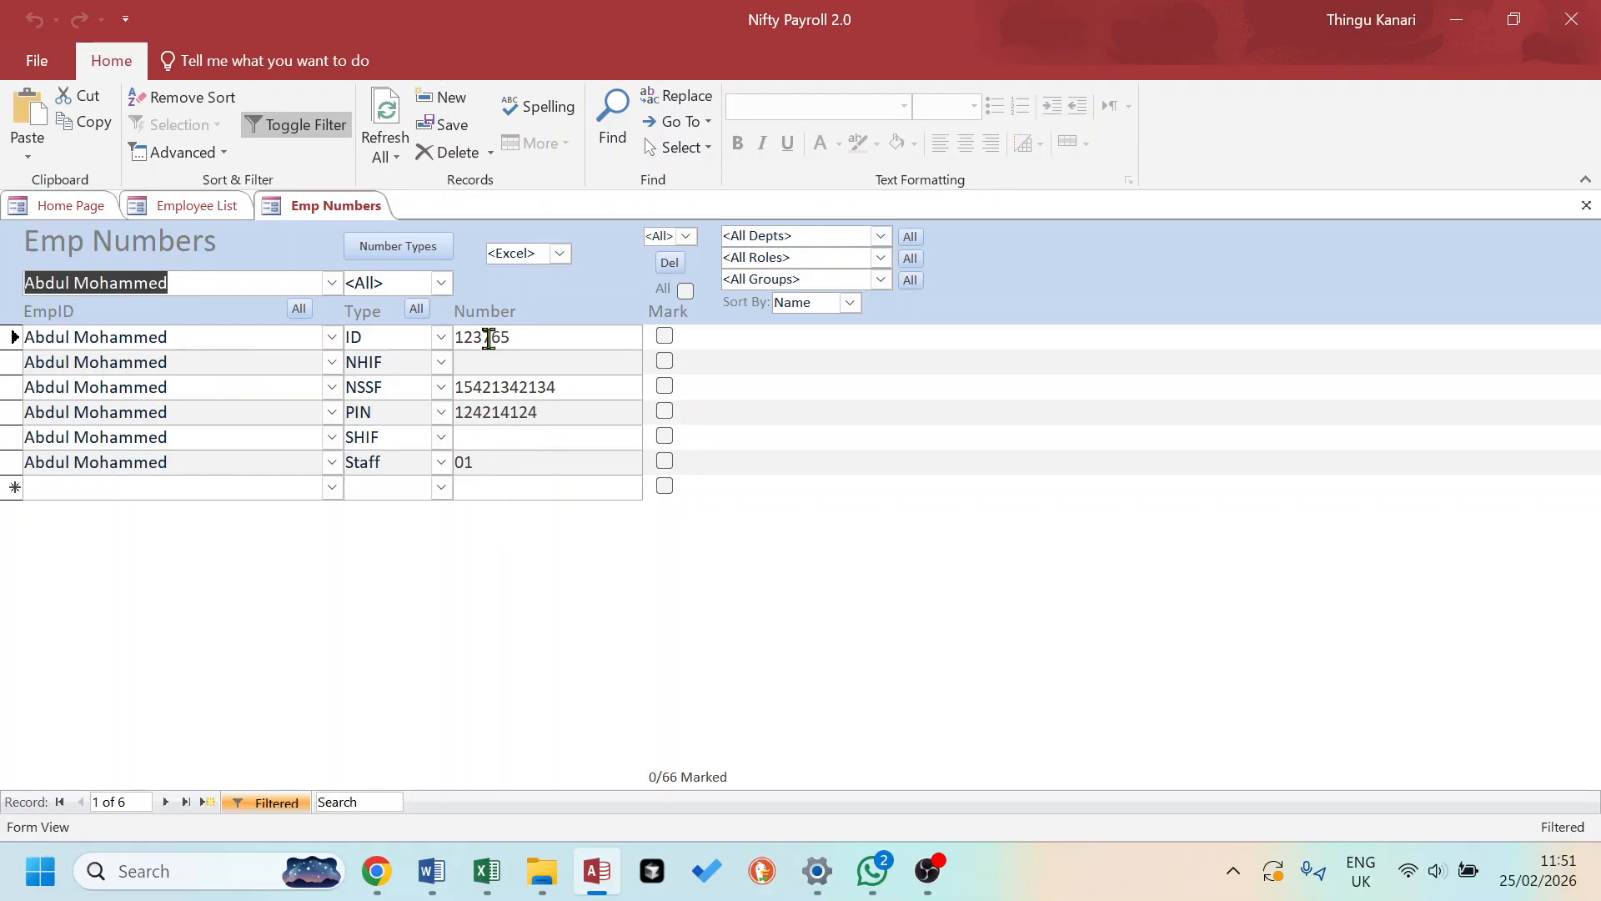
click(1586, 206)
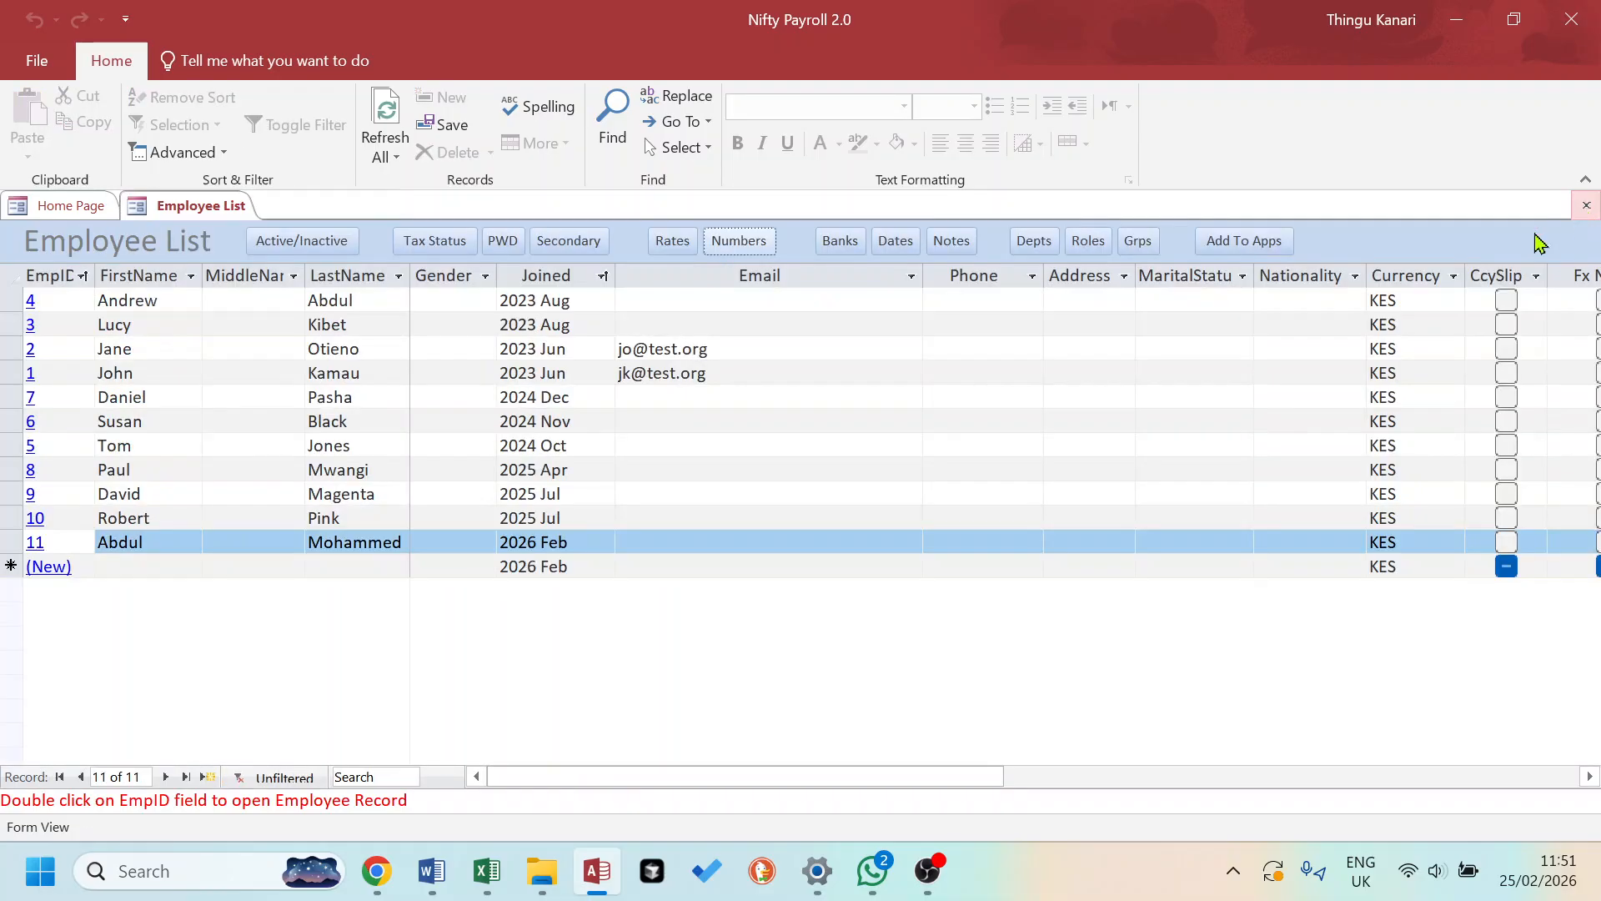
- Review the rates list and the bank accounts list covering all employees, closing each one
click(673, 247)
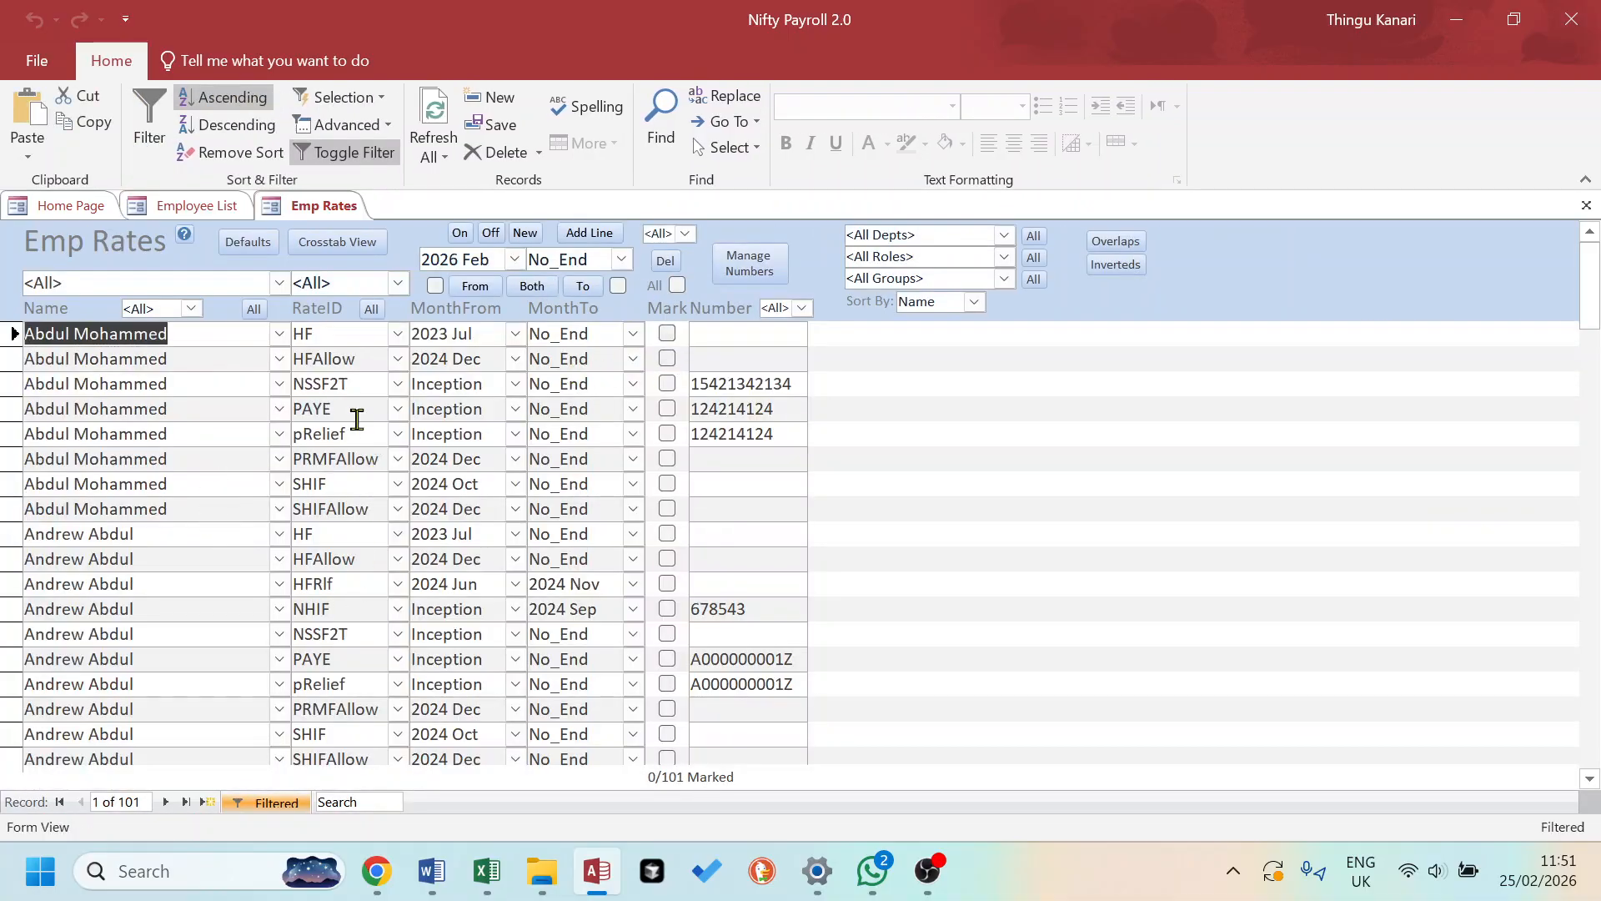
click(1586, 206)
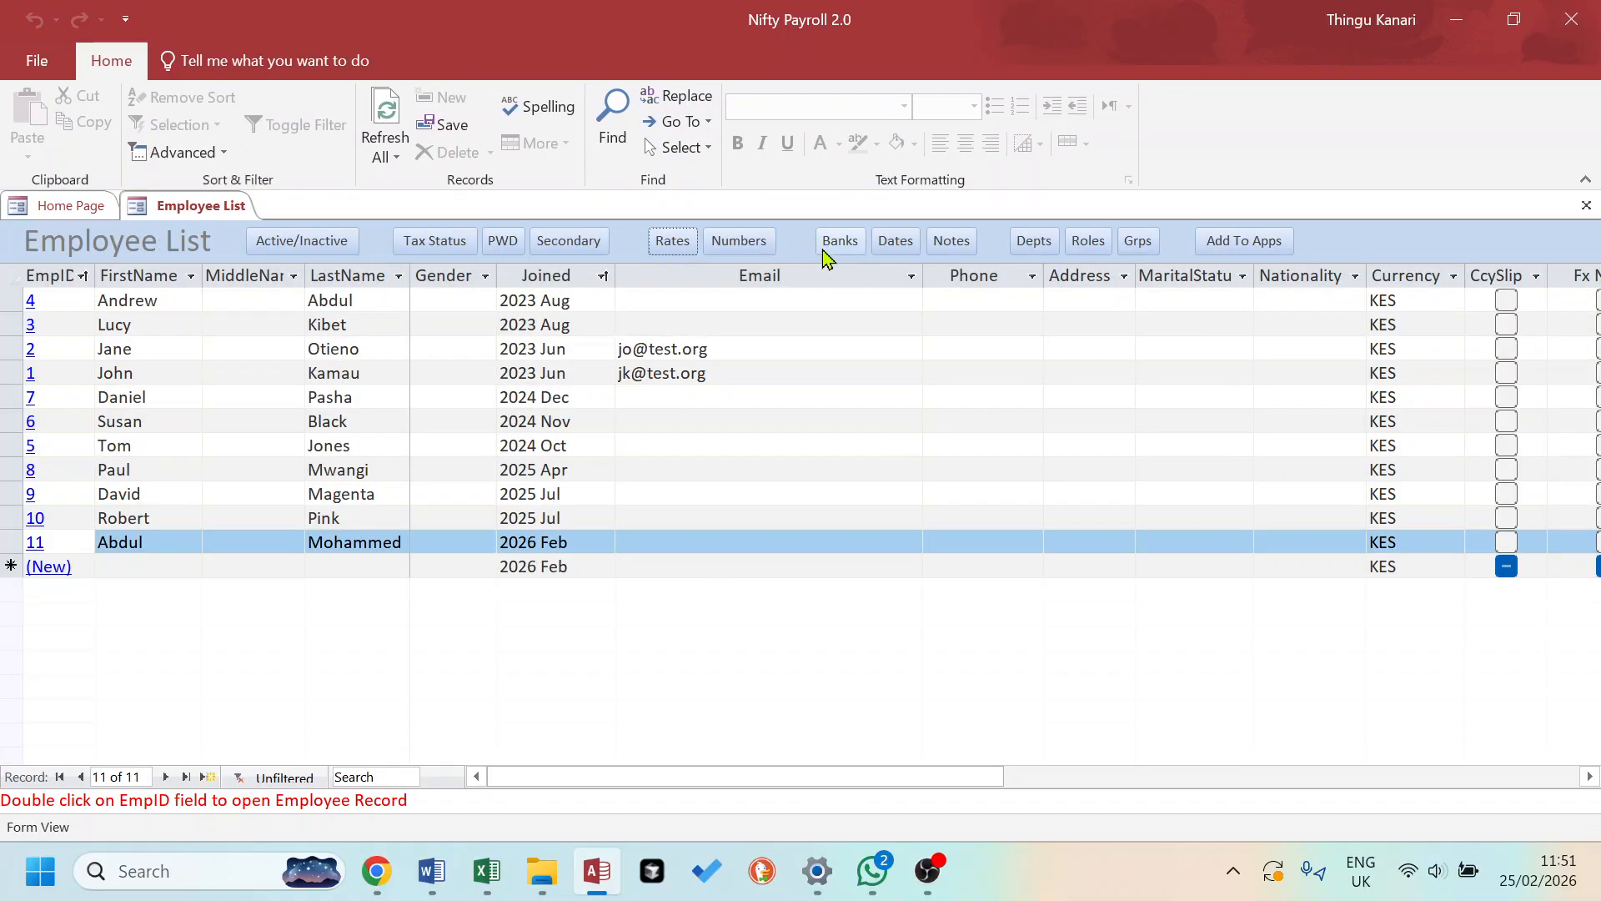
click(840, 243)
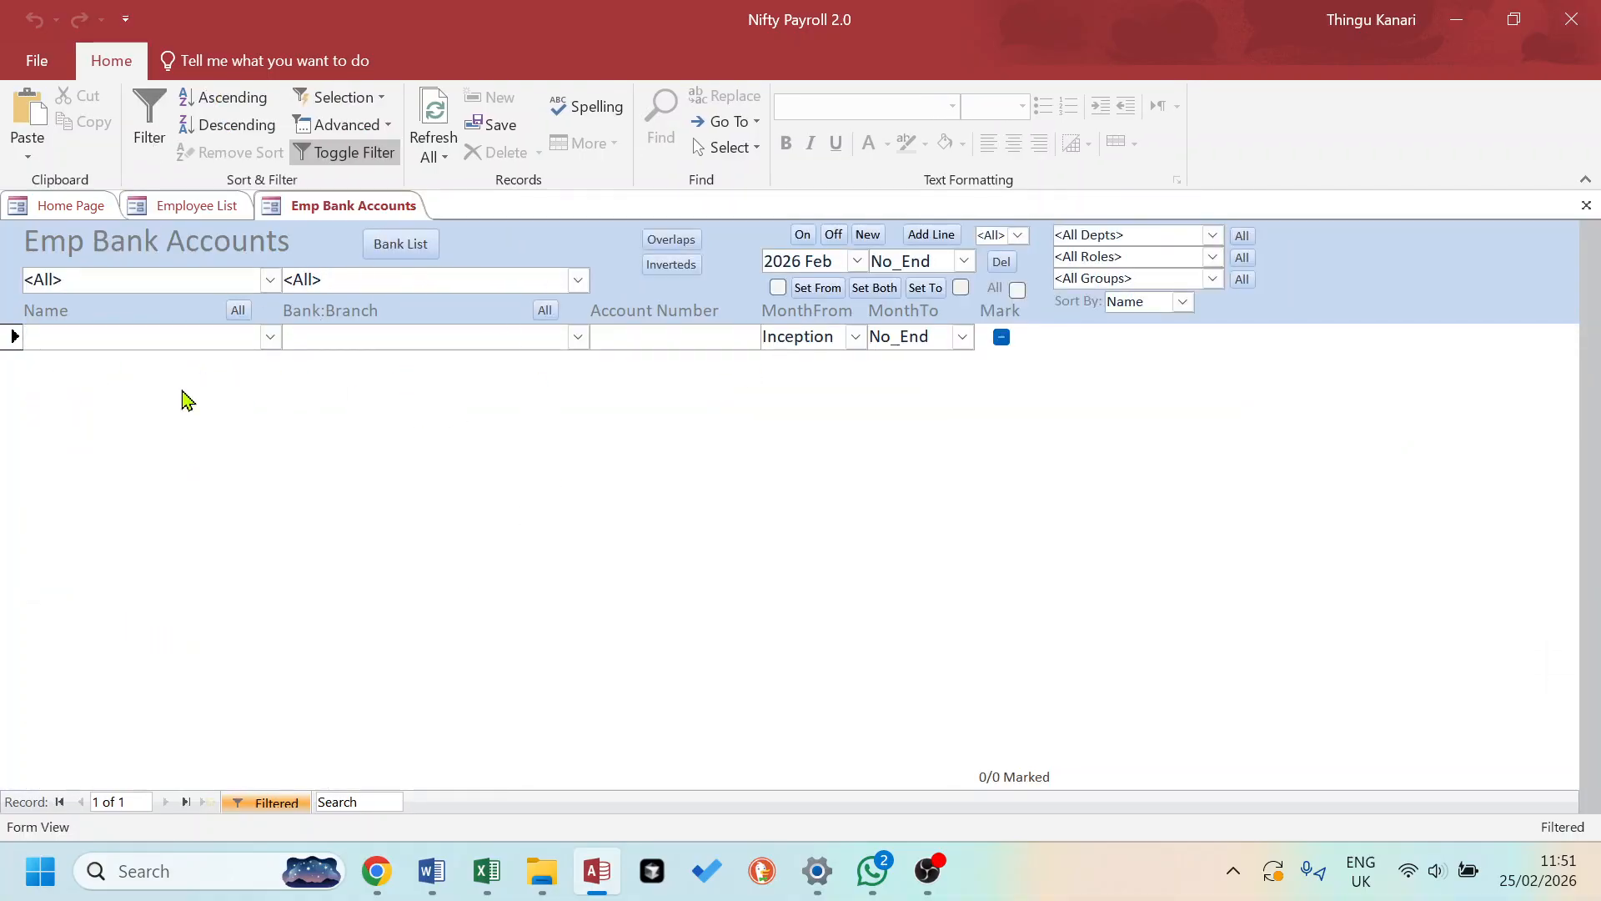
click(1587, 206)
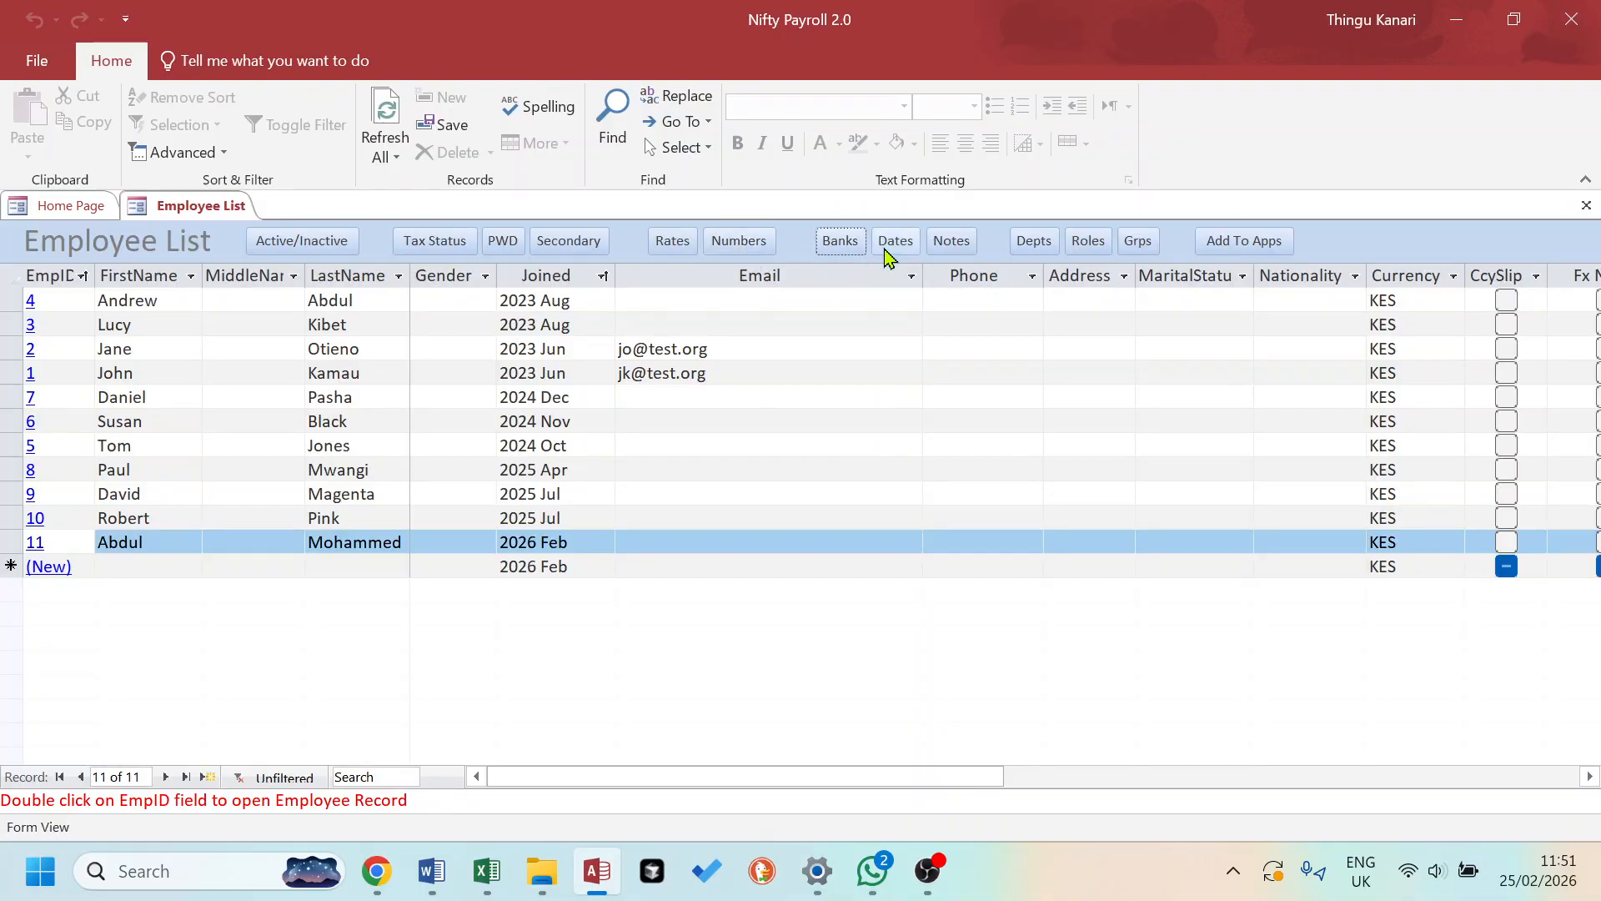
- Review the department assignments and the secondary employment list for all employees, closing each one
click(1038, 243)
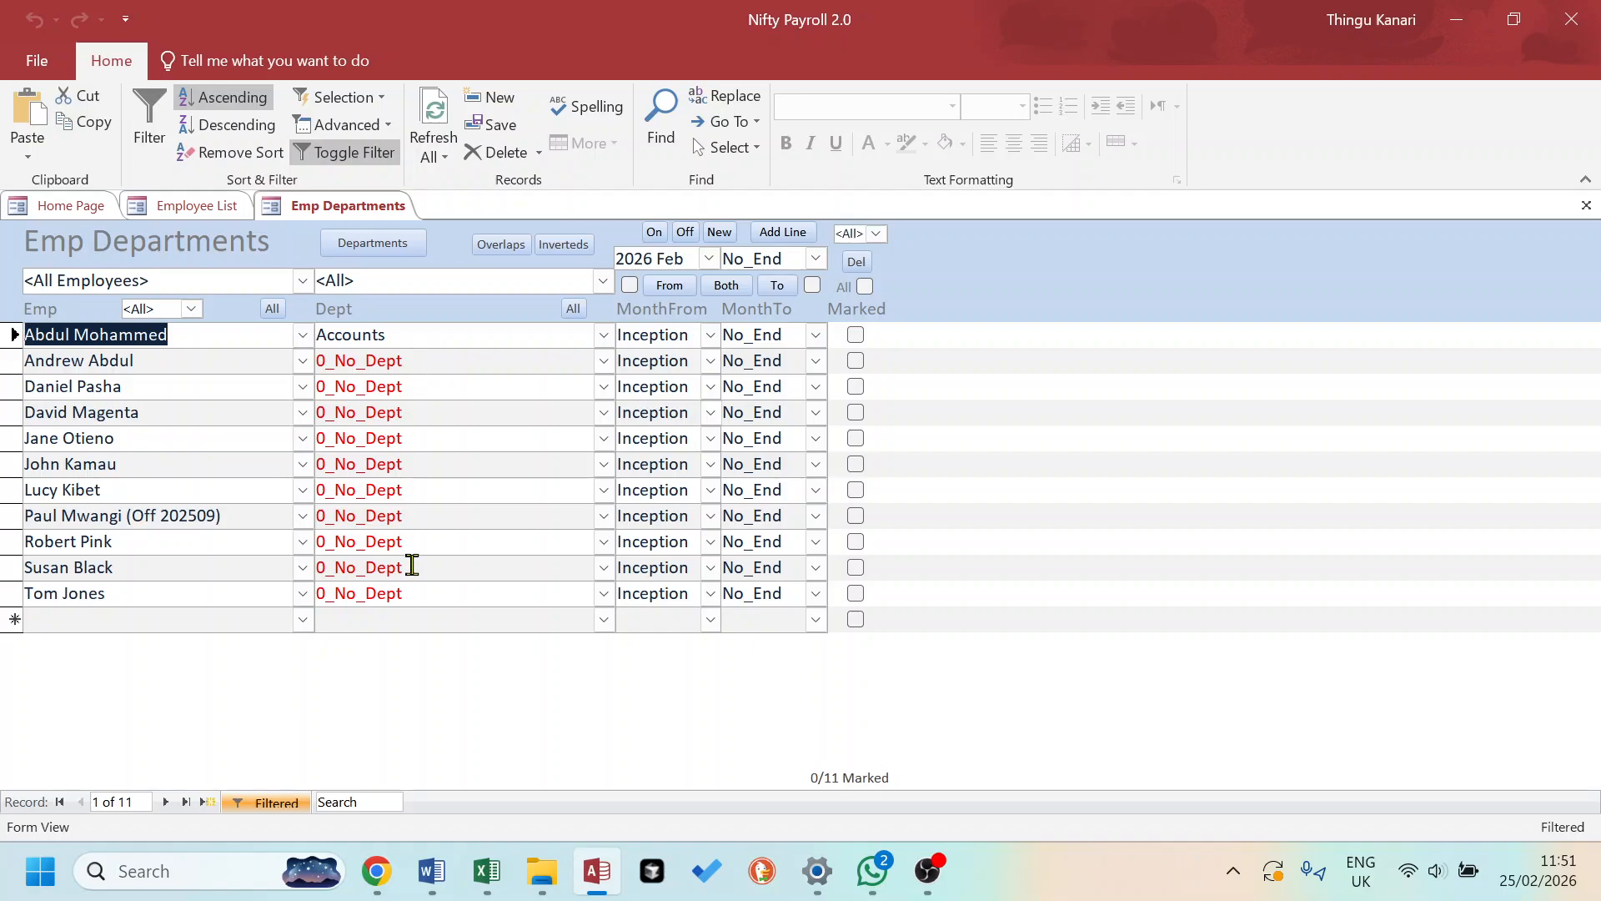
click(1586, 206)
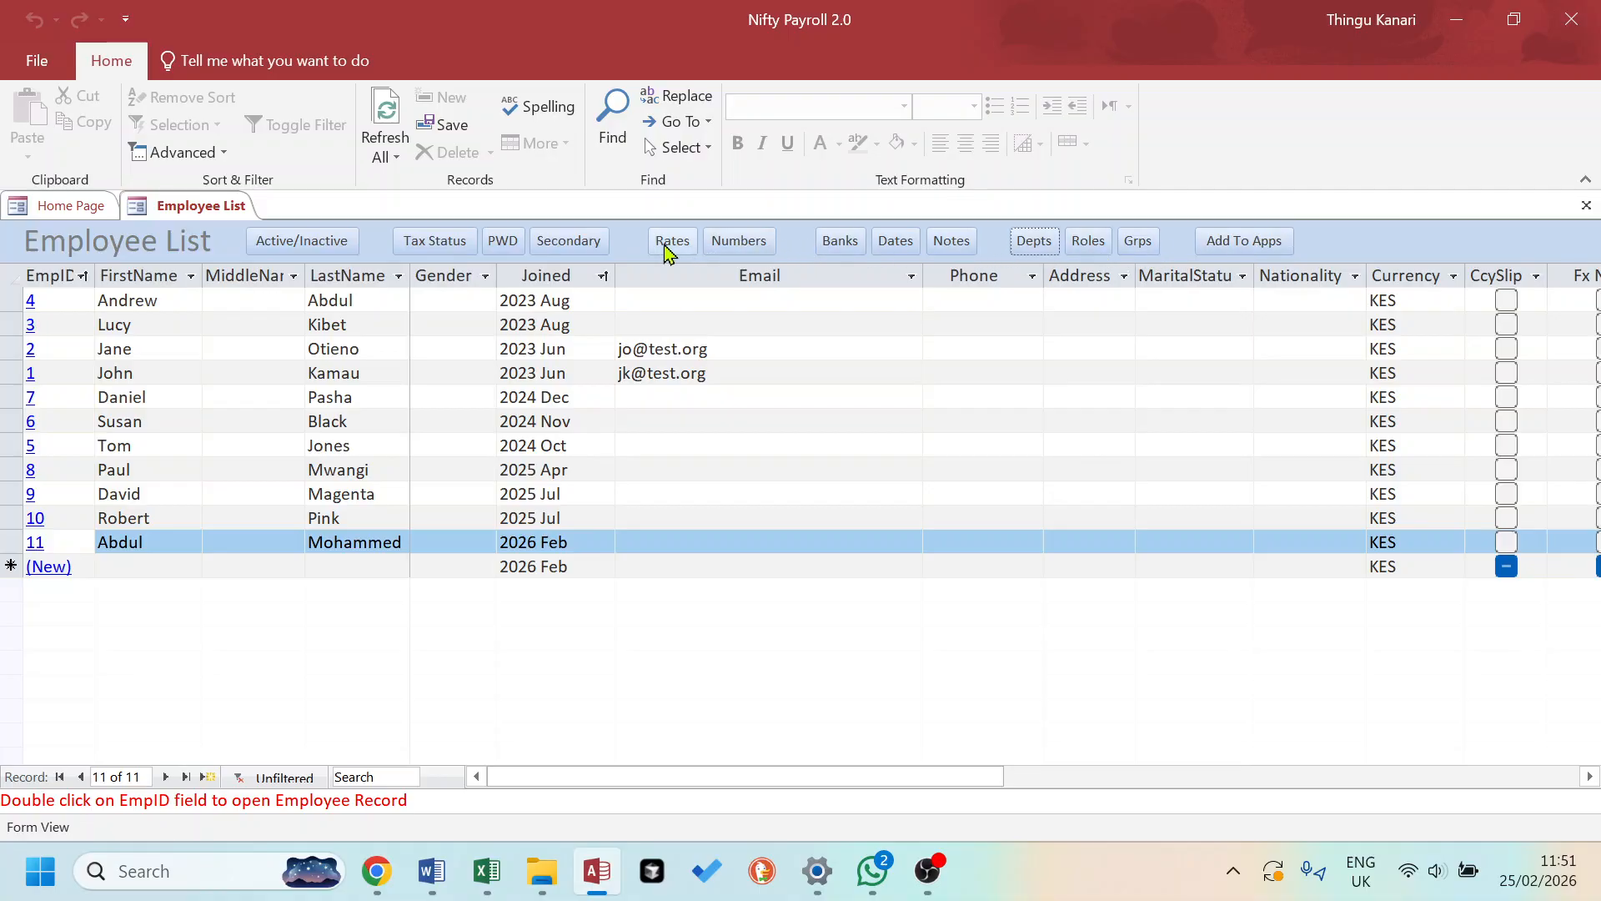
click(581, 246)
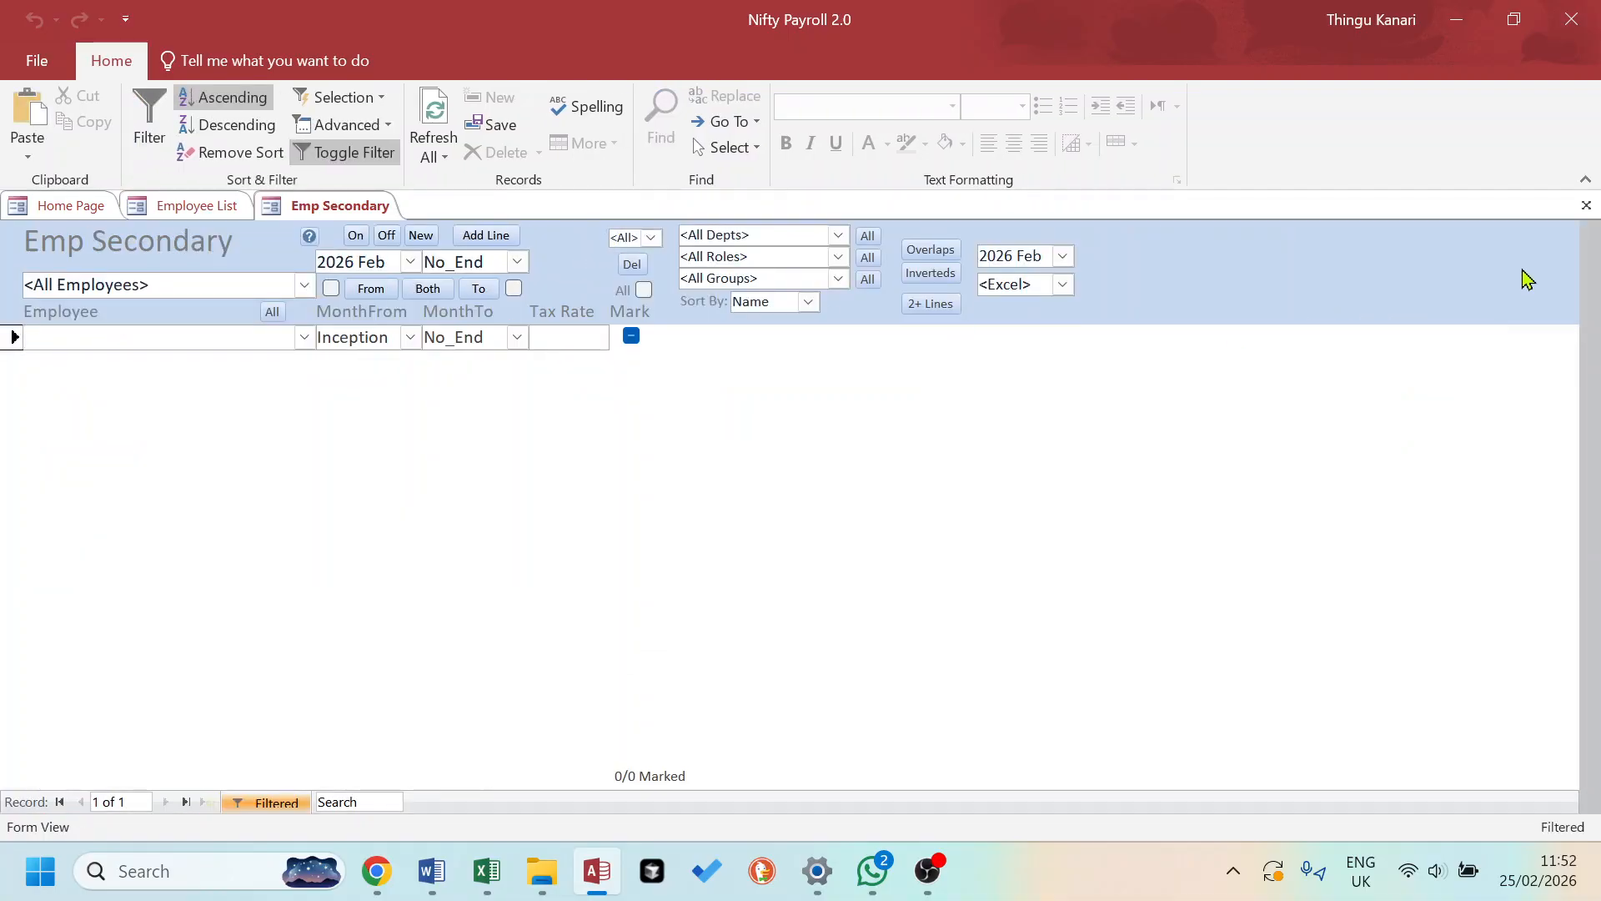
click(1586, 205)
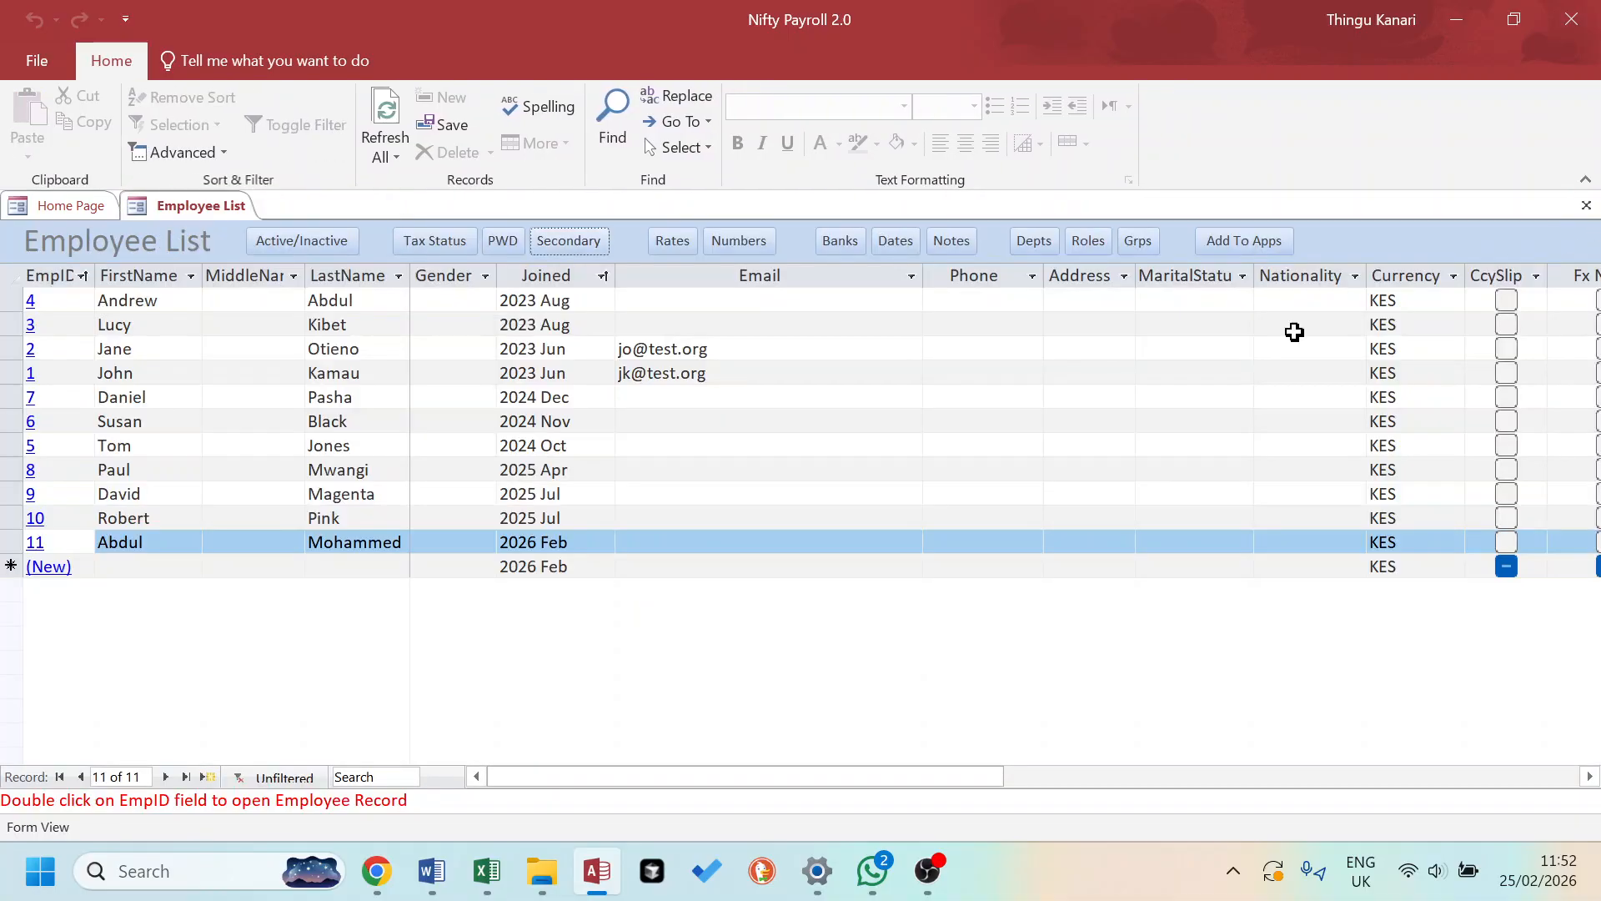
- Review the disability exemption (PWD) list and the tax status list for all employees, closing each one
click(507, 245)
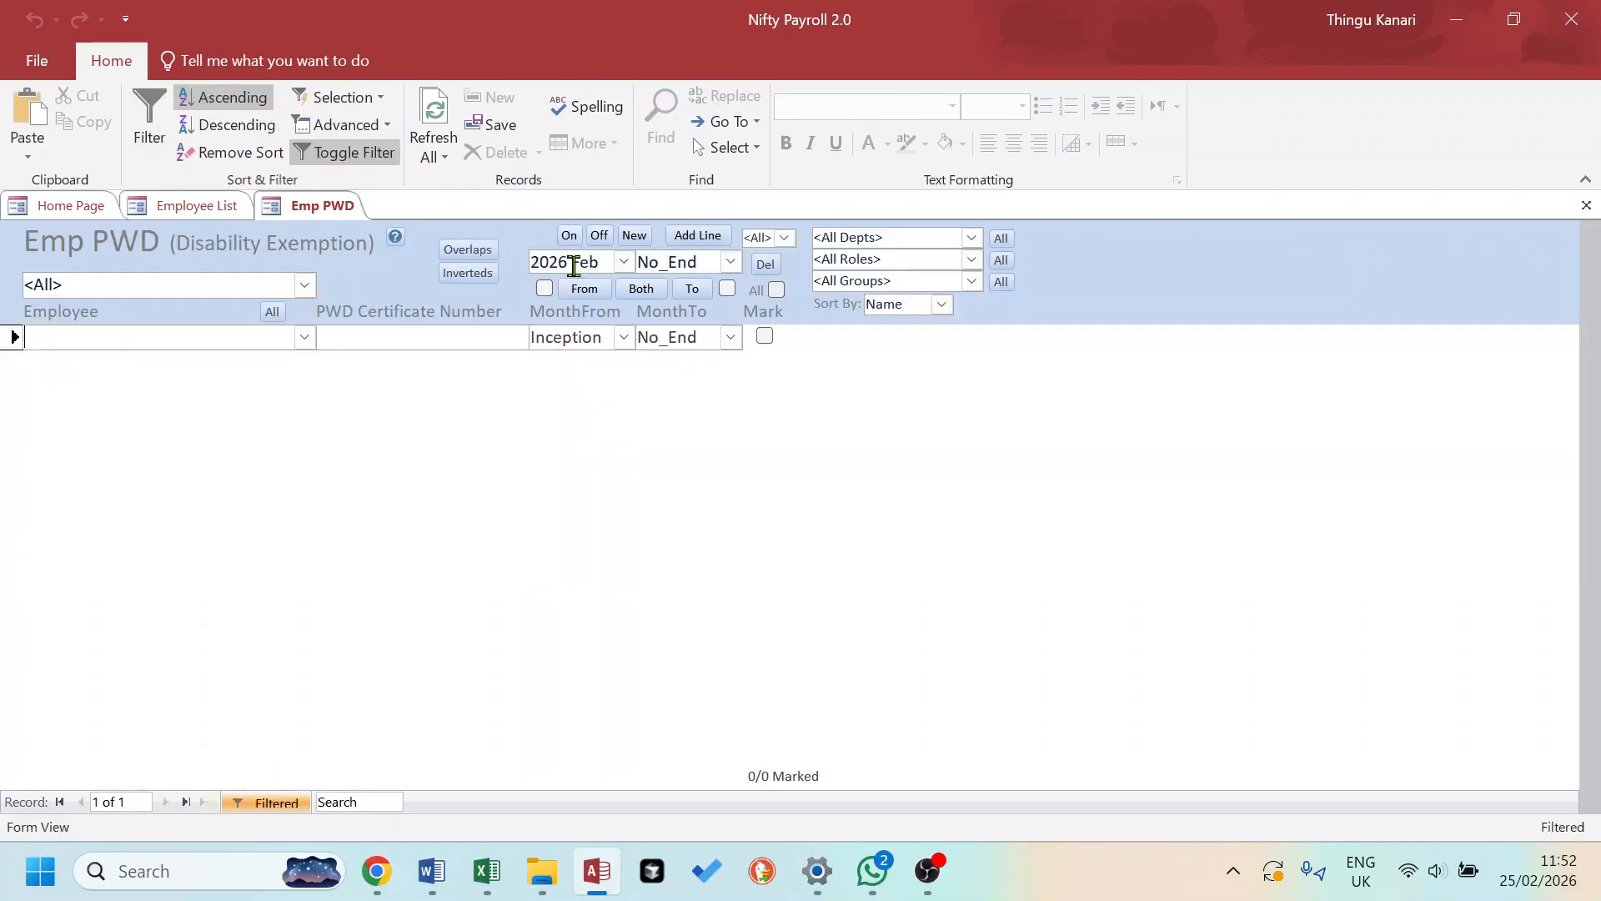
click(1586, 205)
click(434, 242)
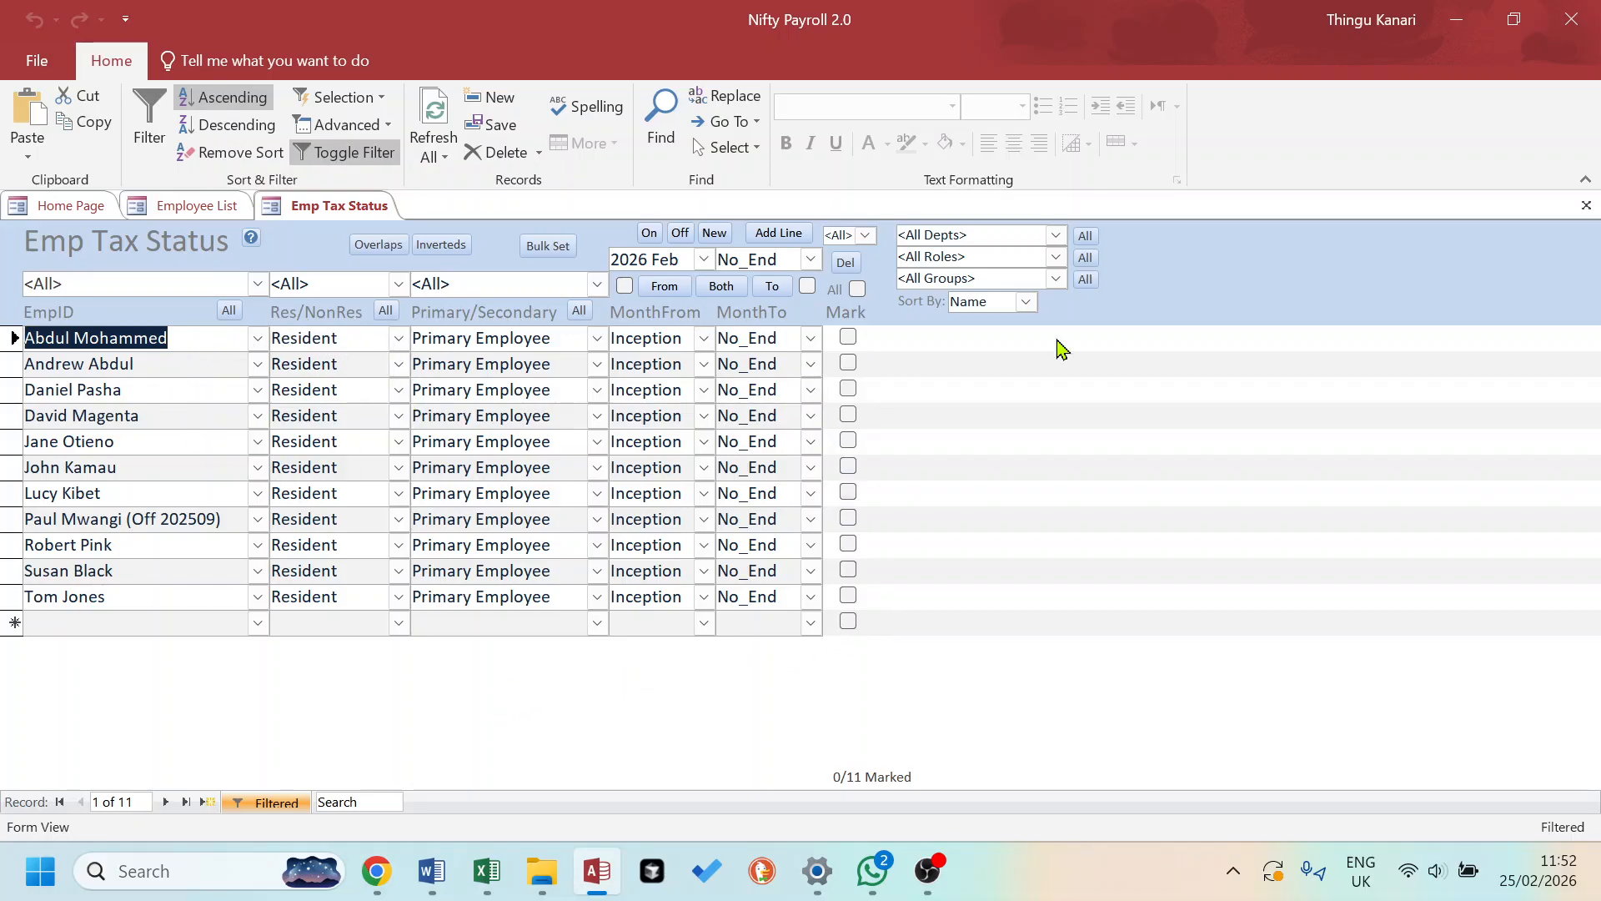
click(1587, 206)
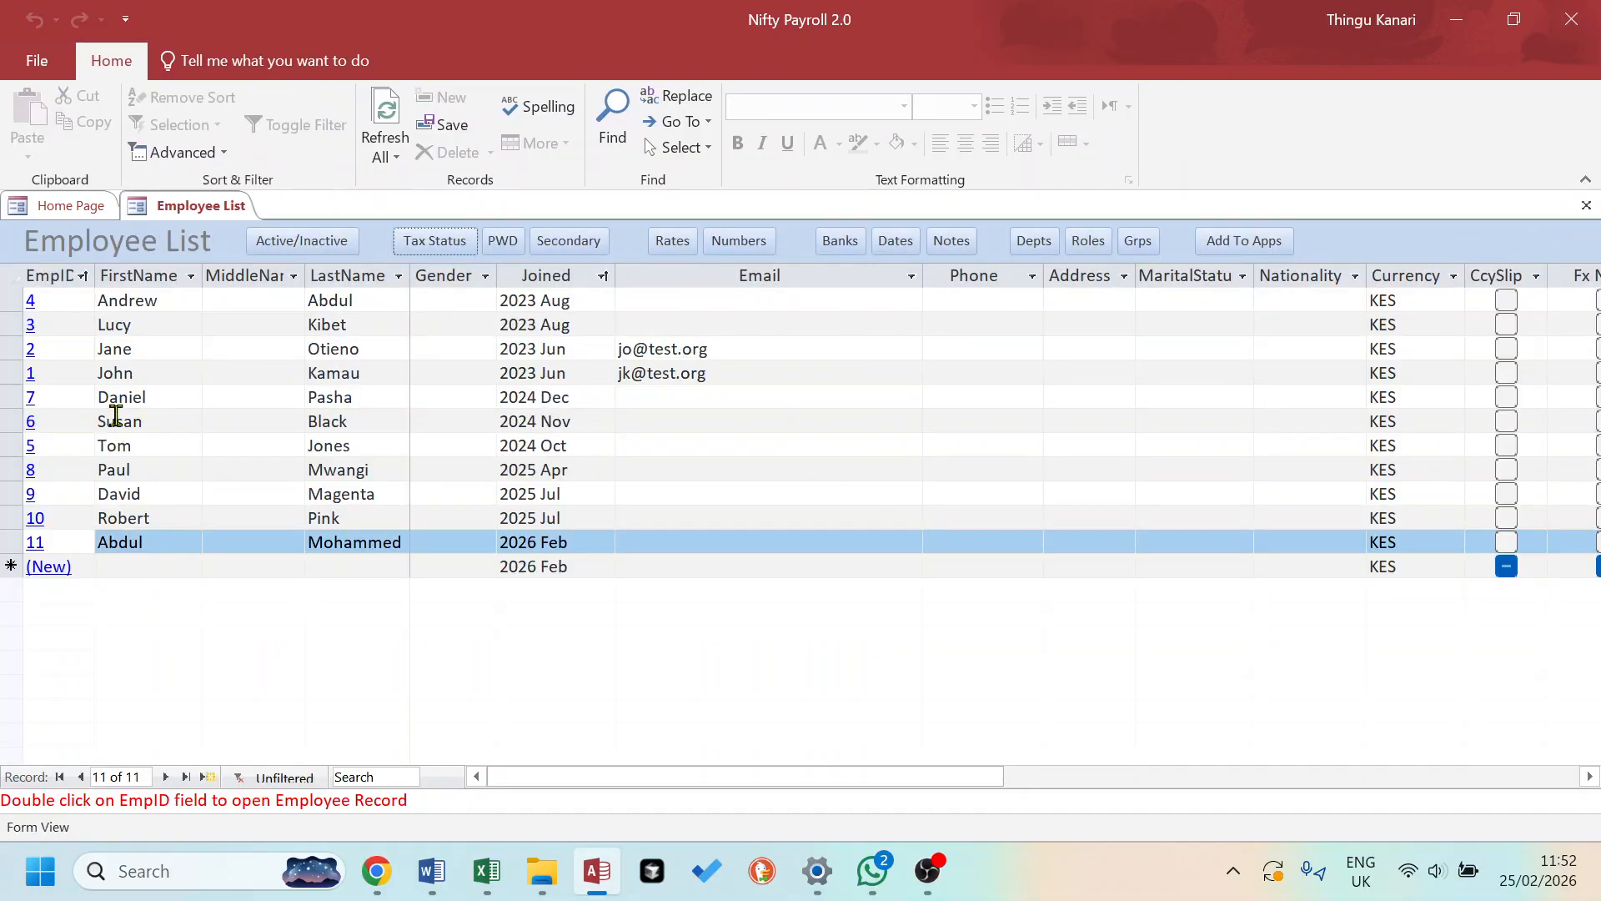
- Check the new employee's record once more, close it and reopen the employee list from the home page
double_click(46, 542)
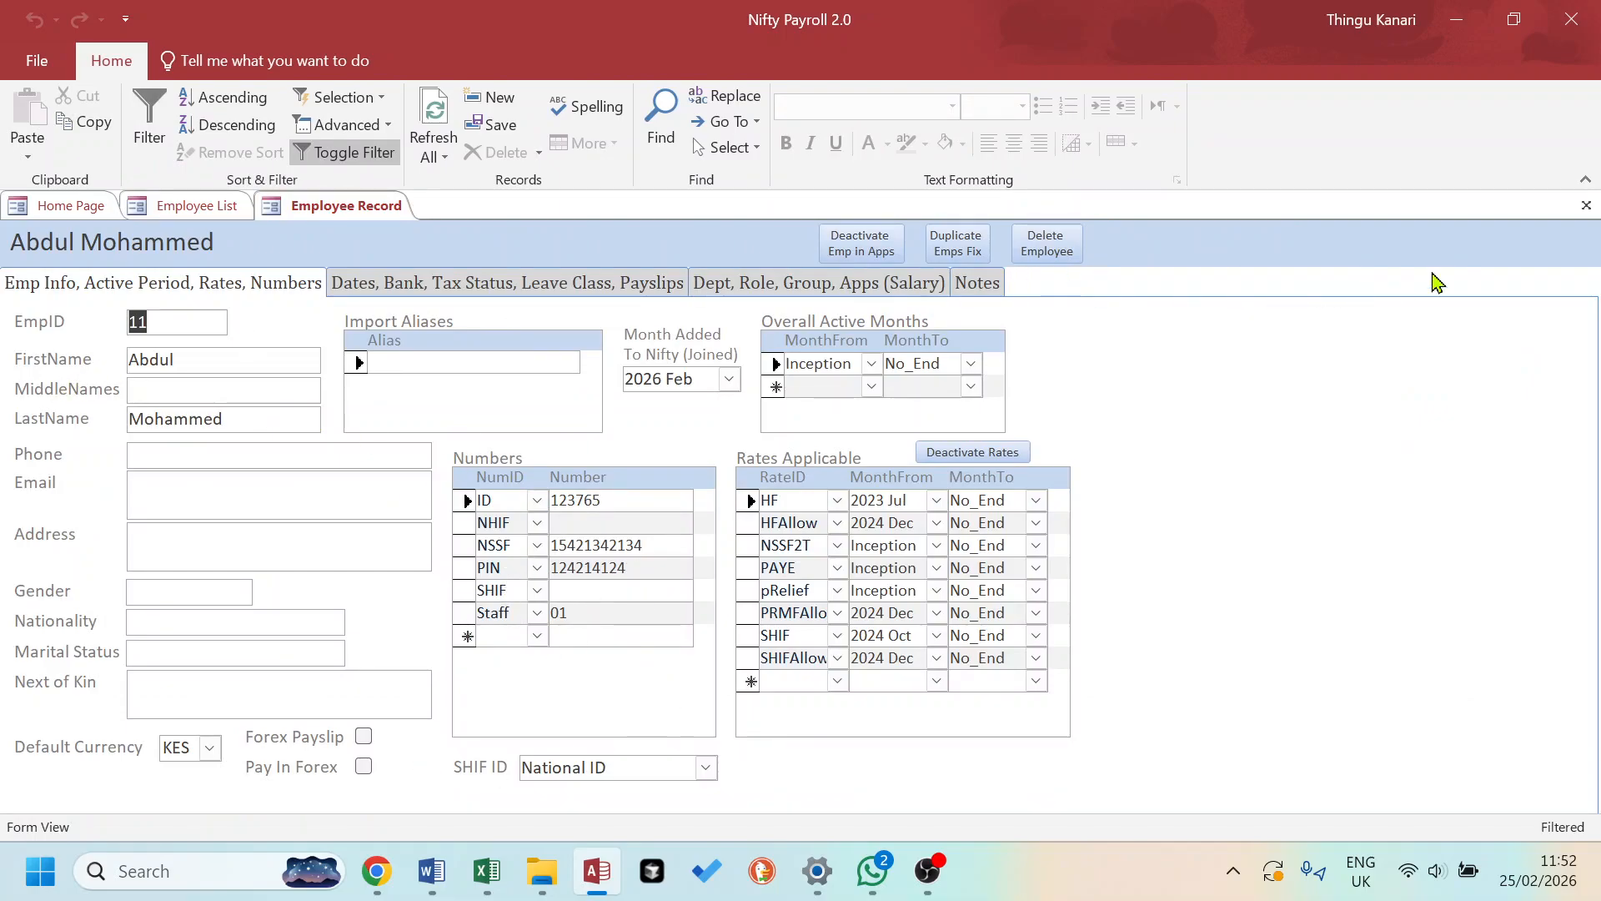
click(1587, 205)
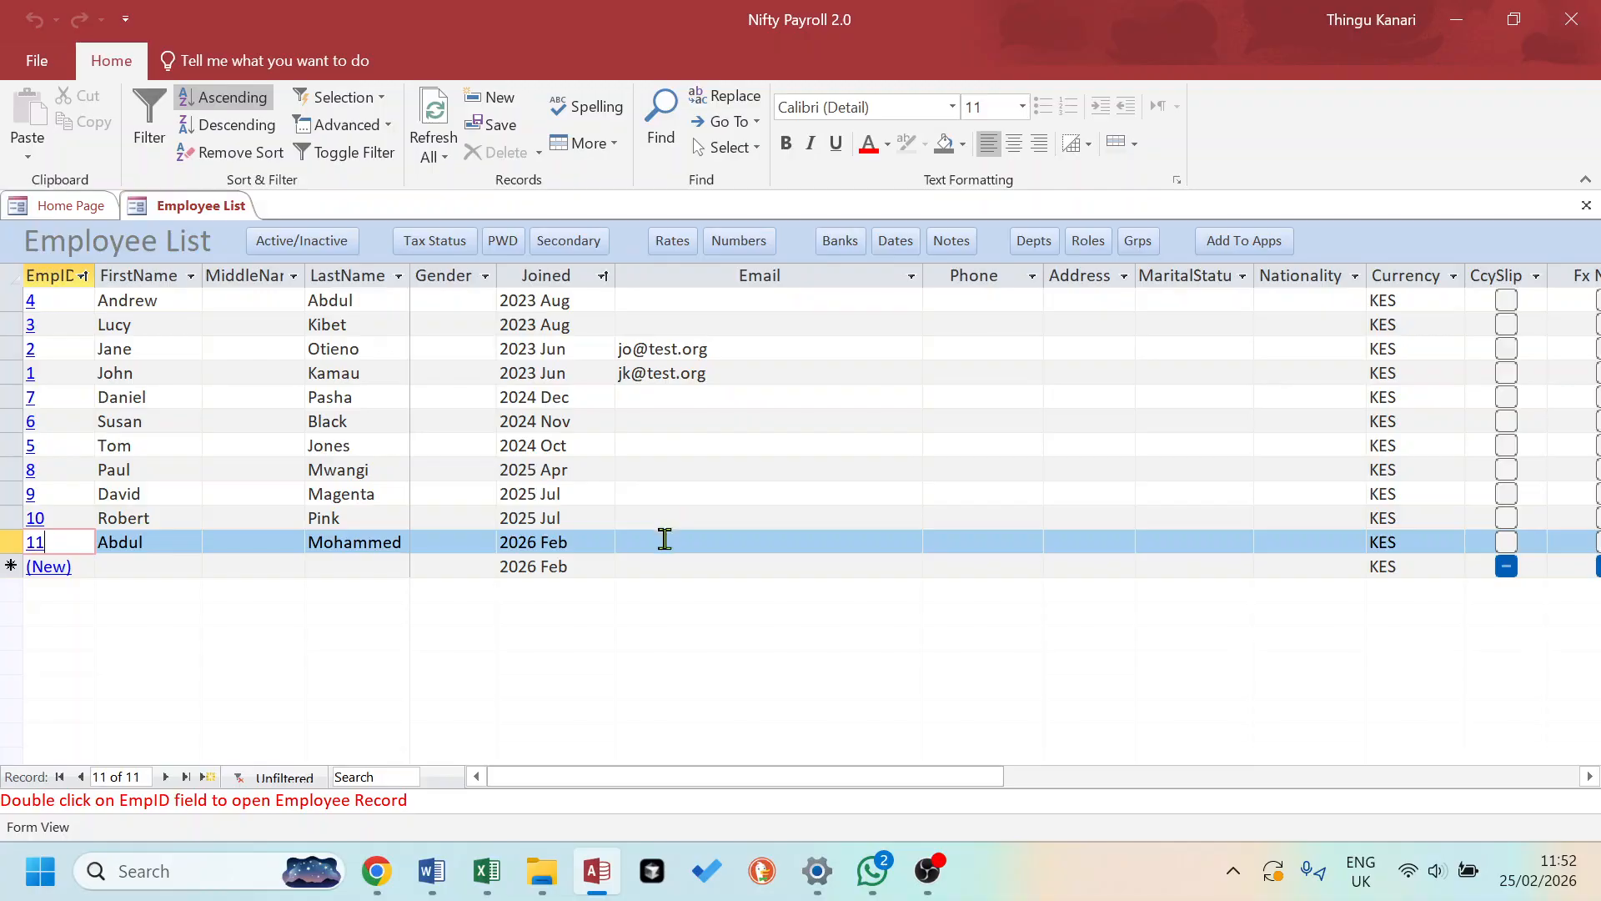
click(1587, 205)
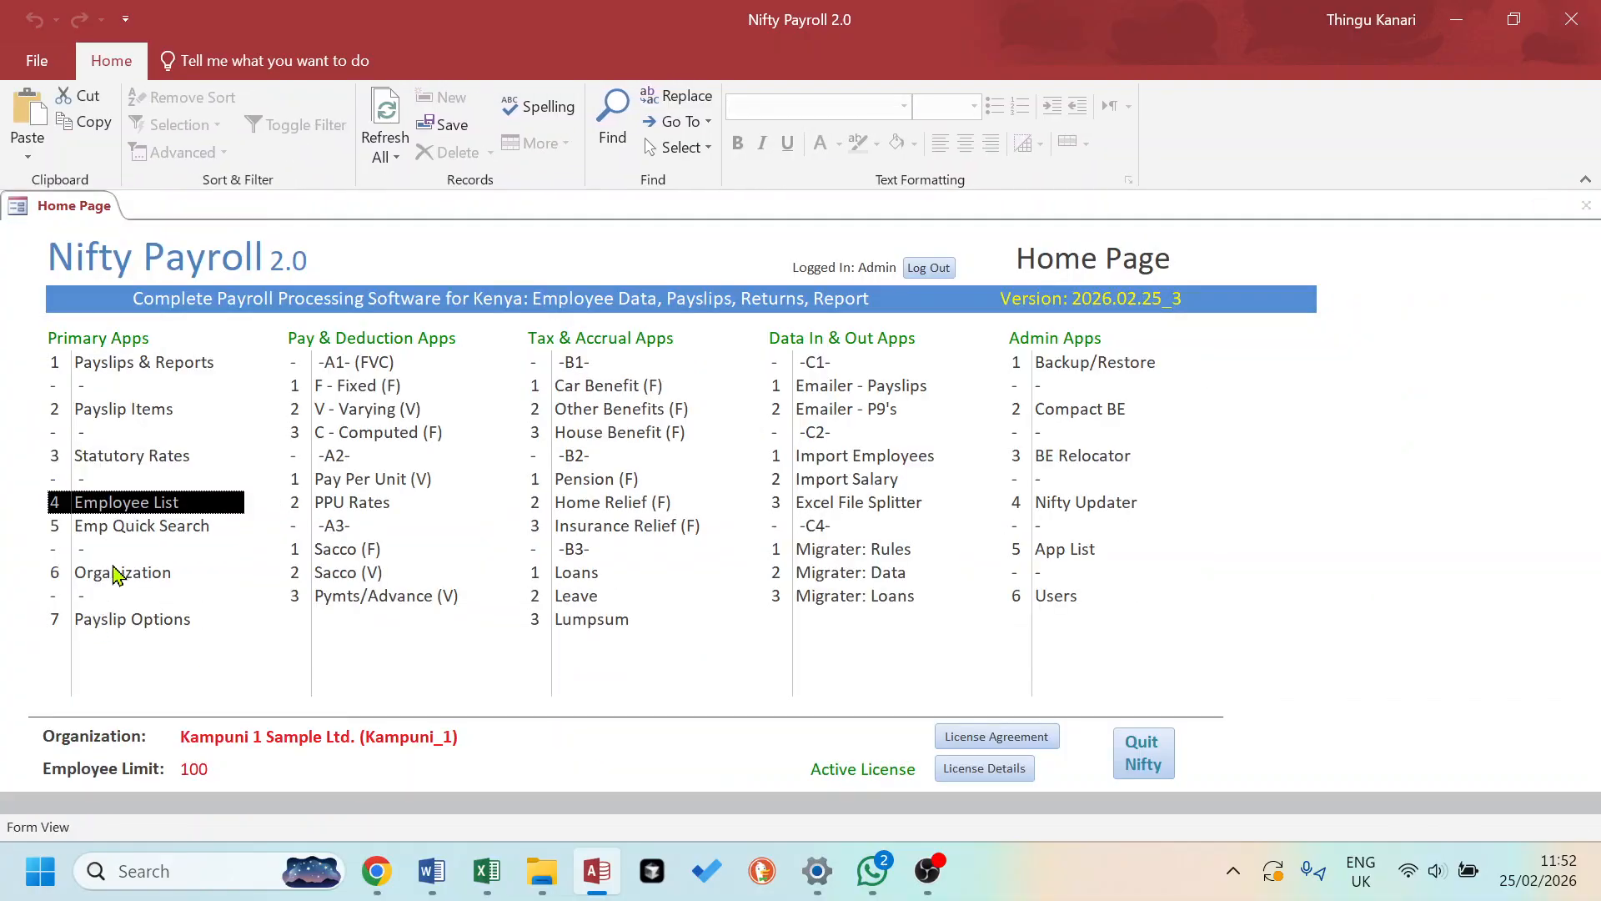
click(131, 502)
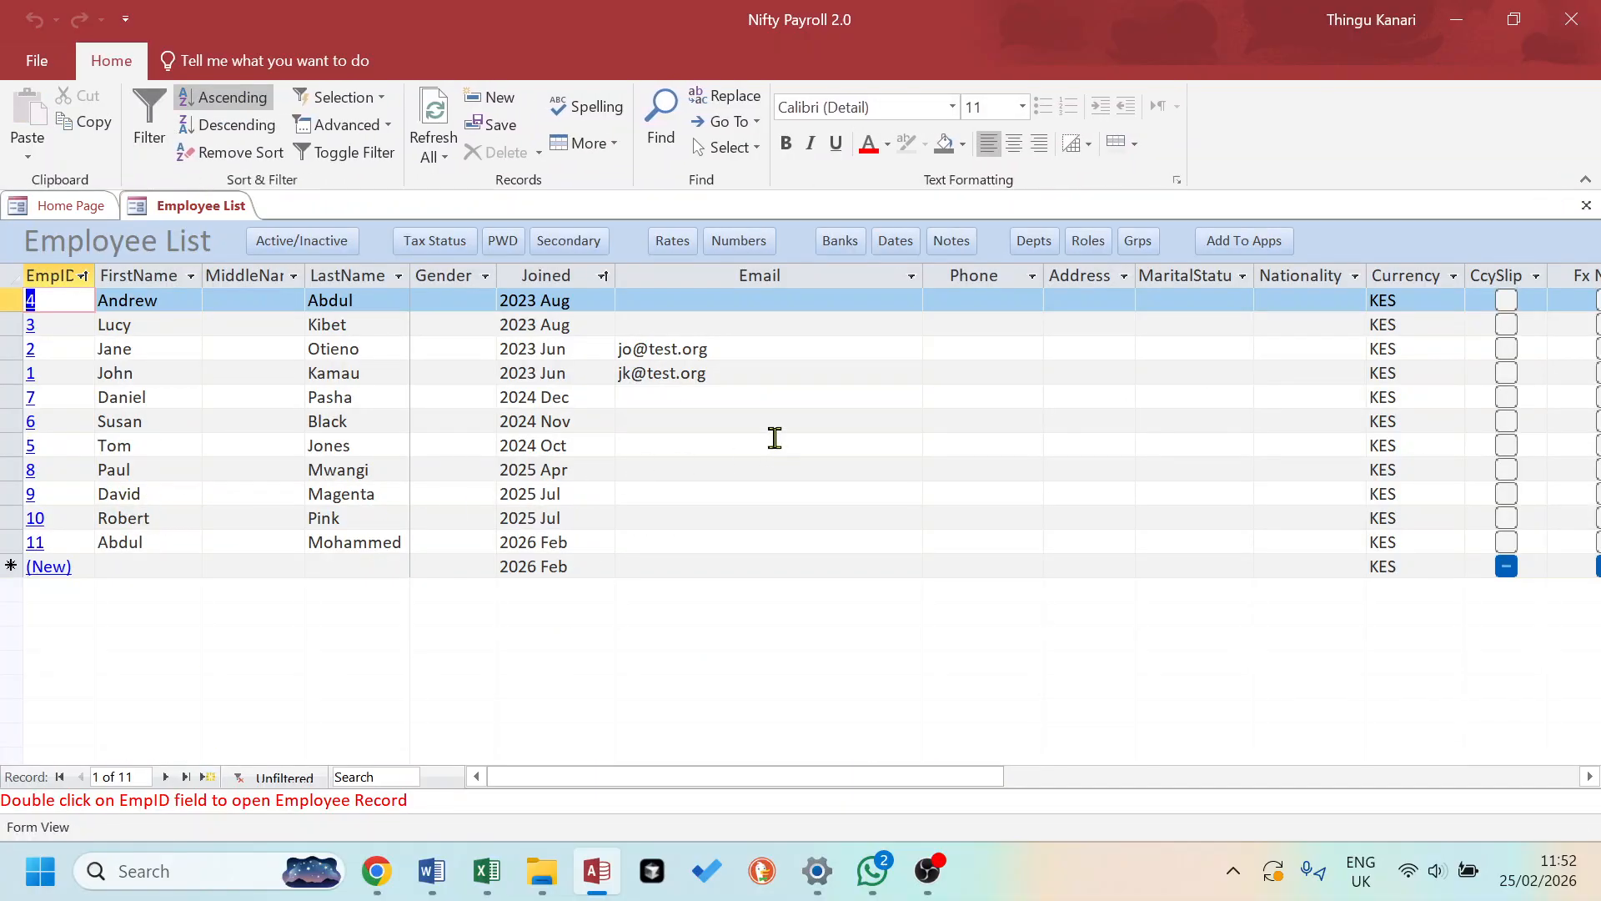
- Enter the new employee's e-mail address and phone number directly in the employee list
click(654, 544)
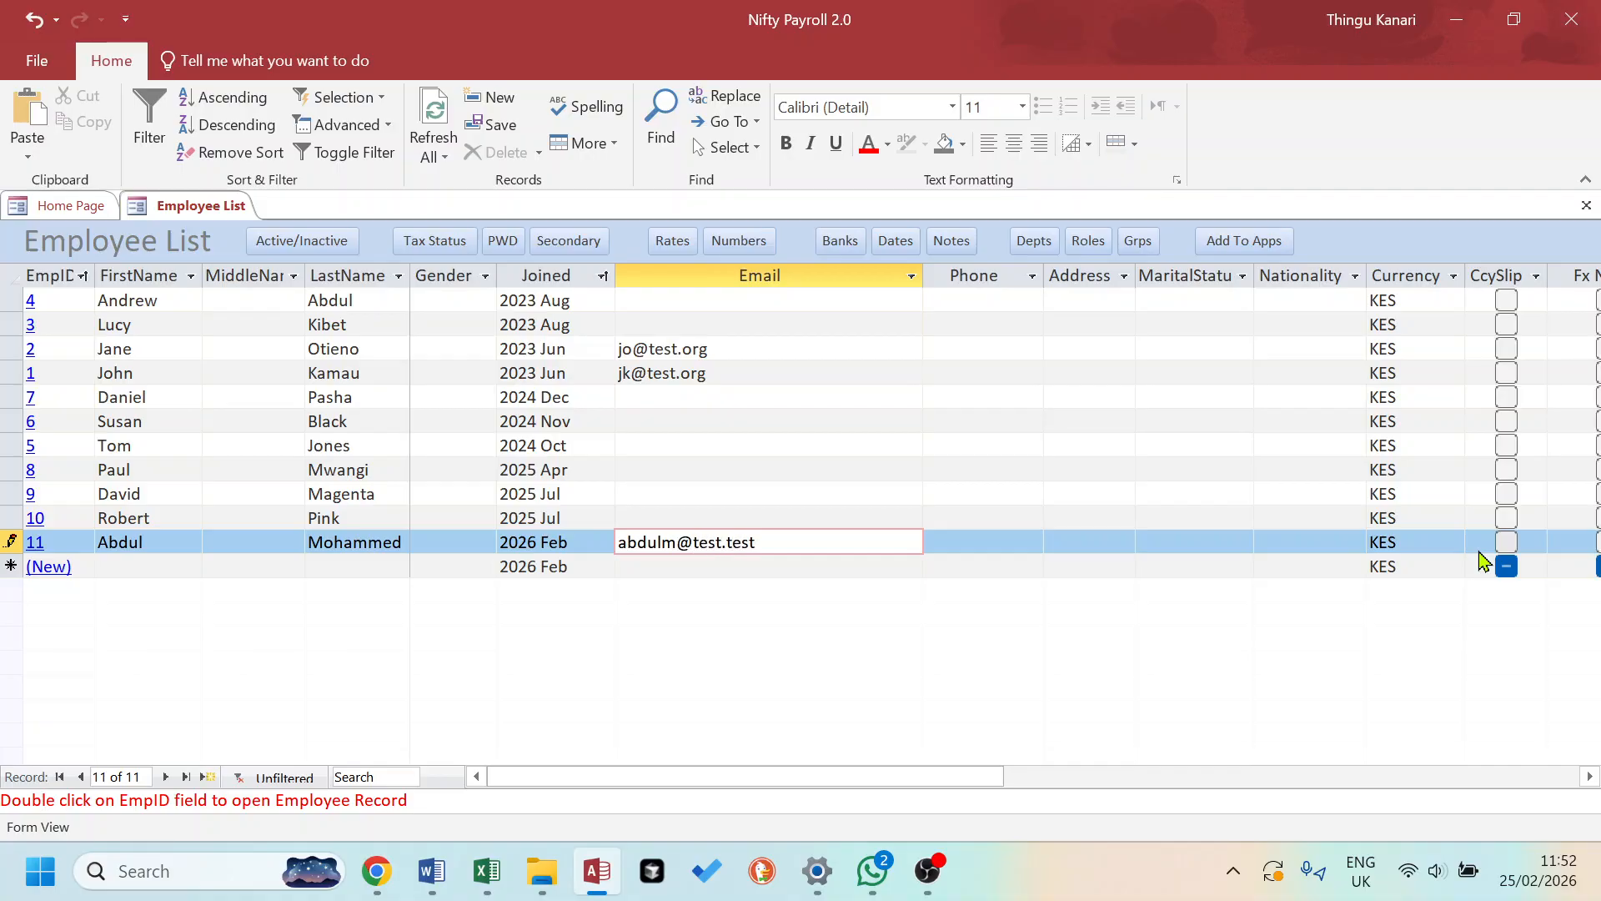
click(959, 539)
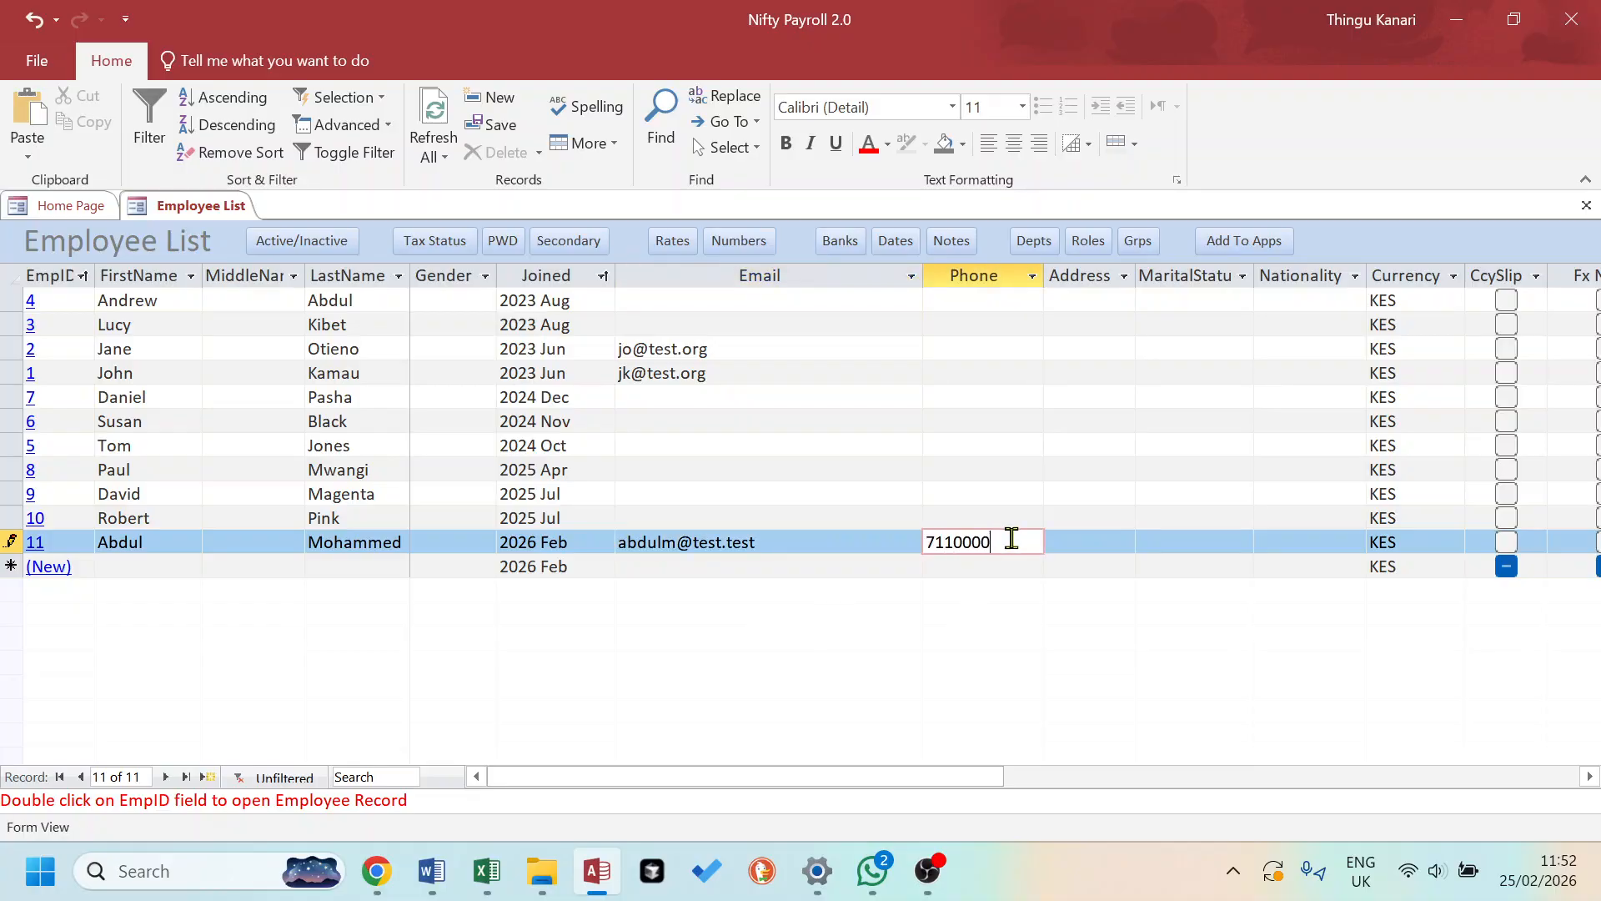
text(71100000)
- Set the new employee's marital status to Married and nationality to Kenyan in the employee list, and save the row
click(1172, 542)
click(1242, 541)
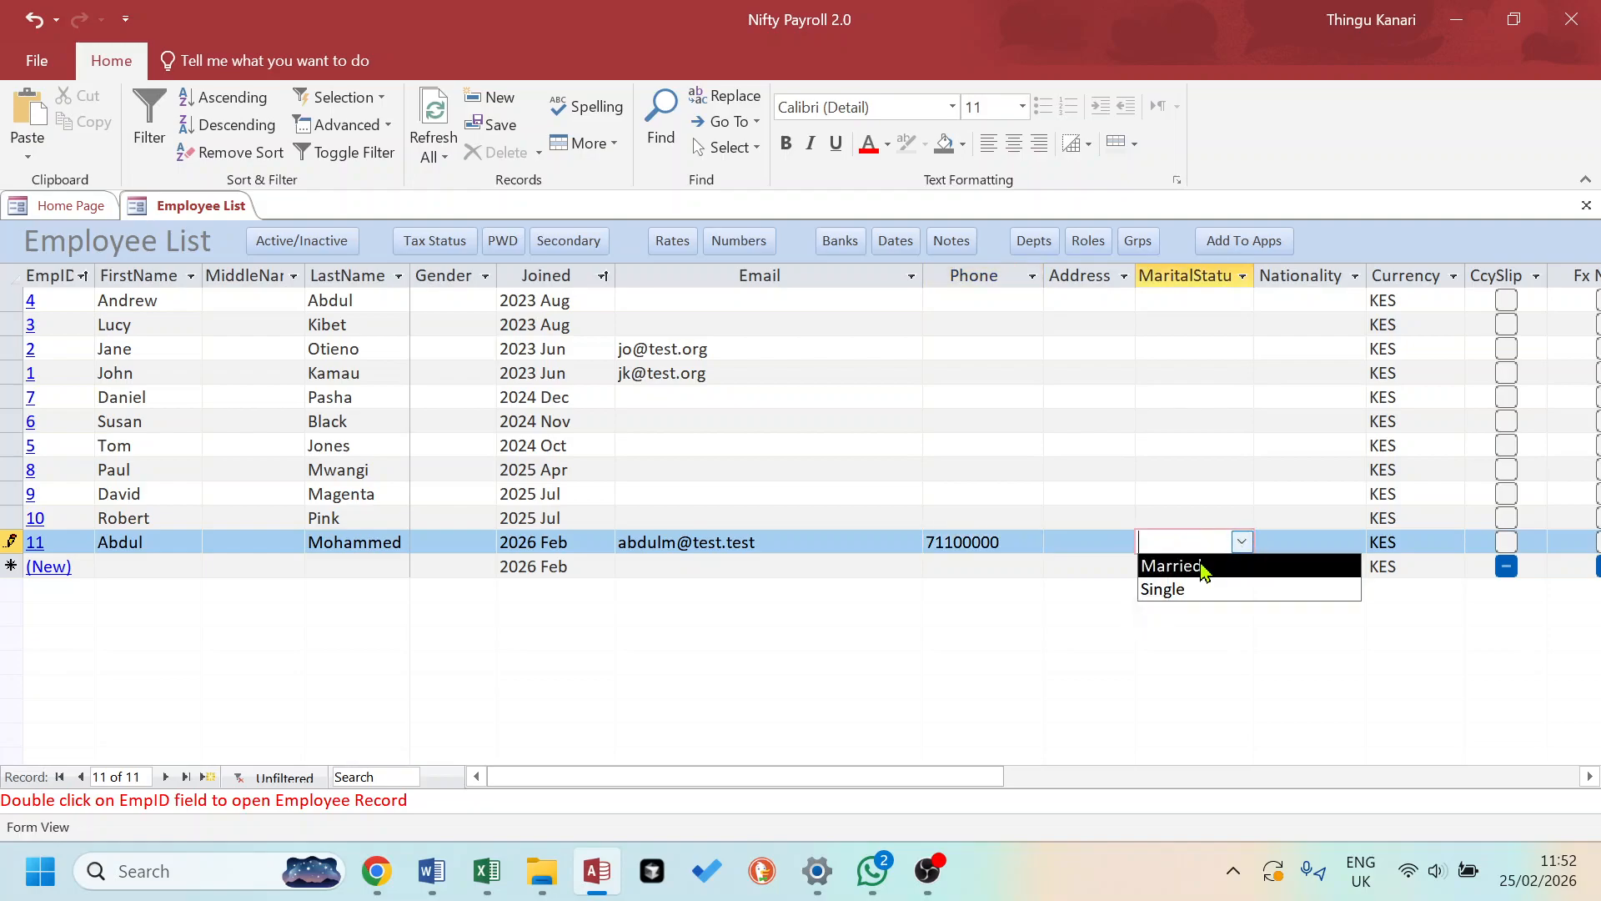
click(1167, 565)
click(1324, 544)
click(1343, 543)
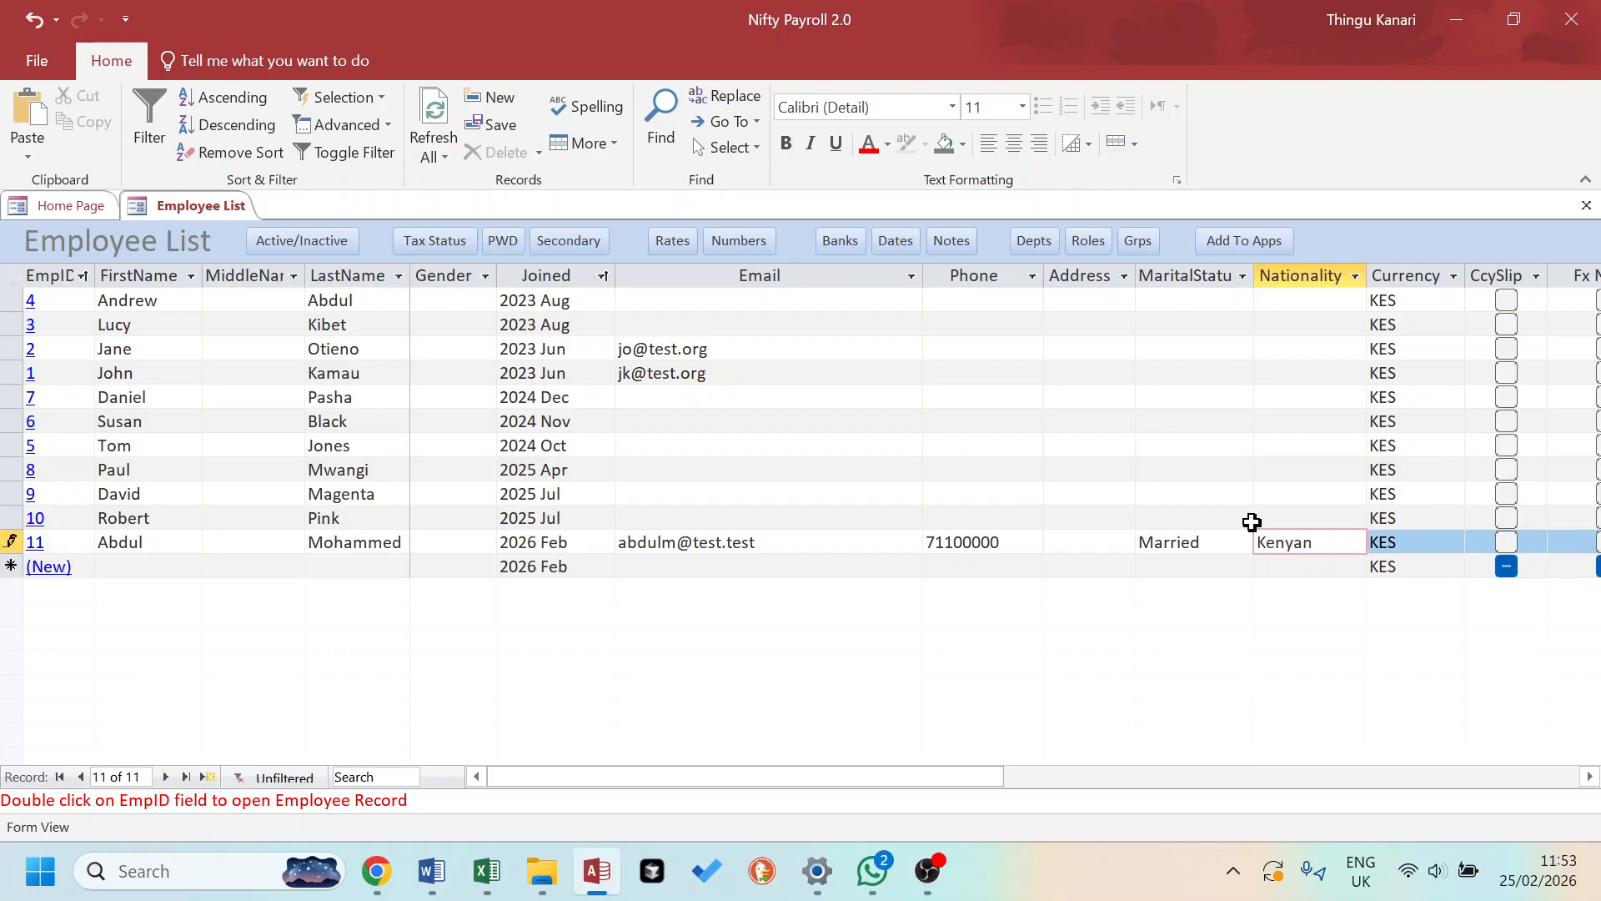
click(1283, 516)
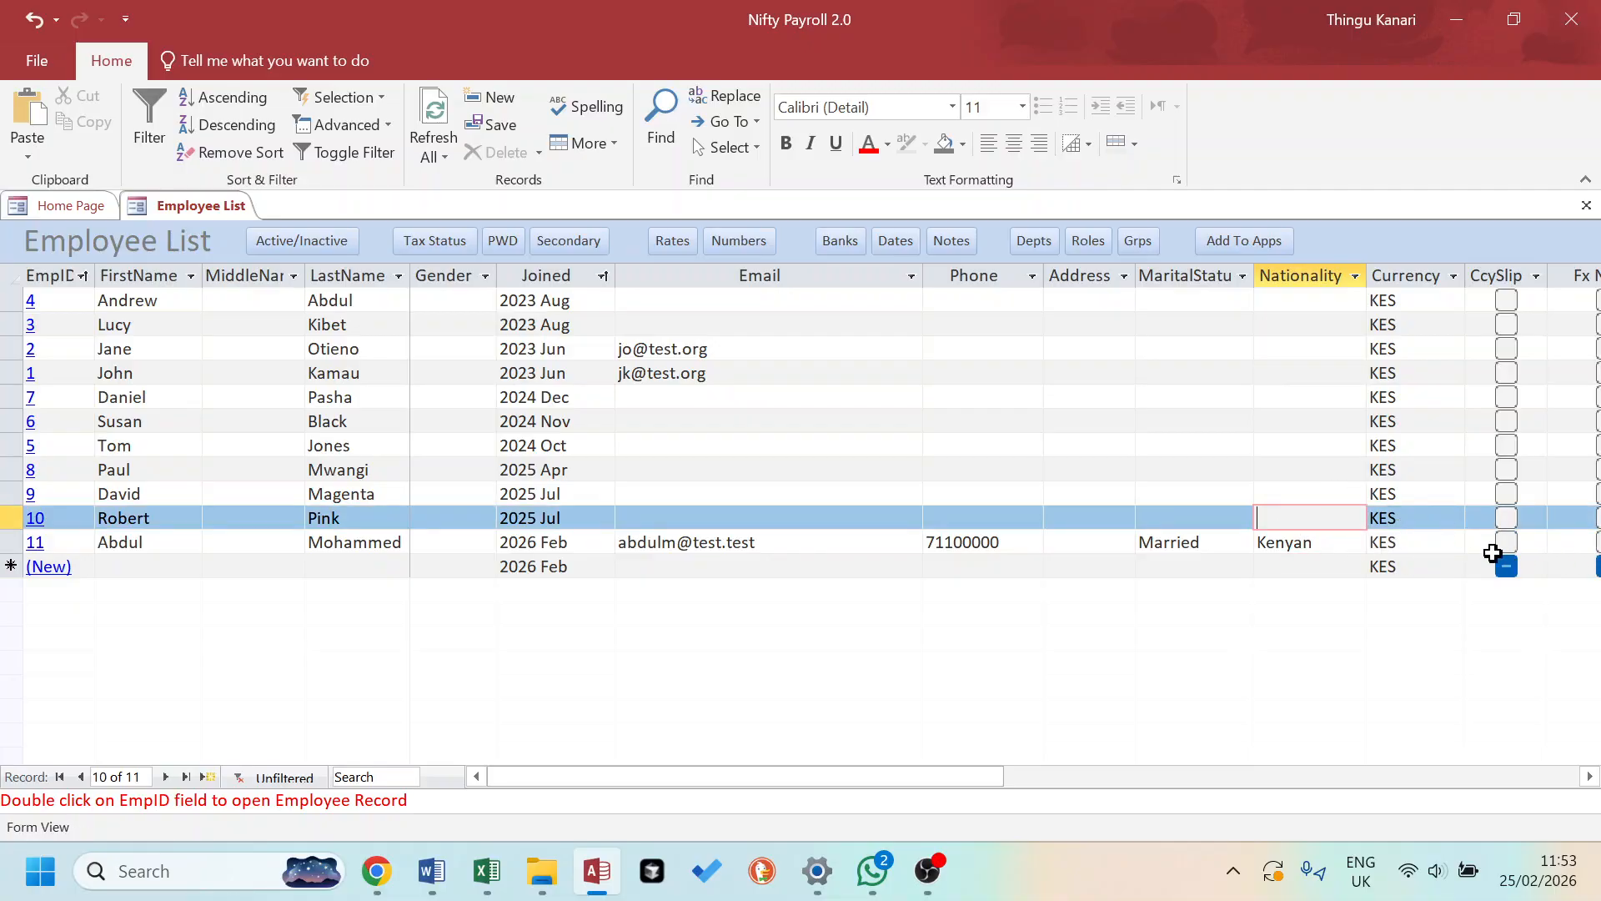
- Reopen the employee list and review the new employee's record, including the personal details, tax status, department and role sections
drag(969, 779, 897, 798)
click(1586, 205)
click(132, 502)
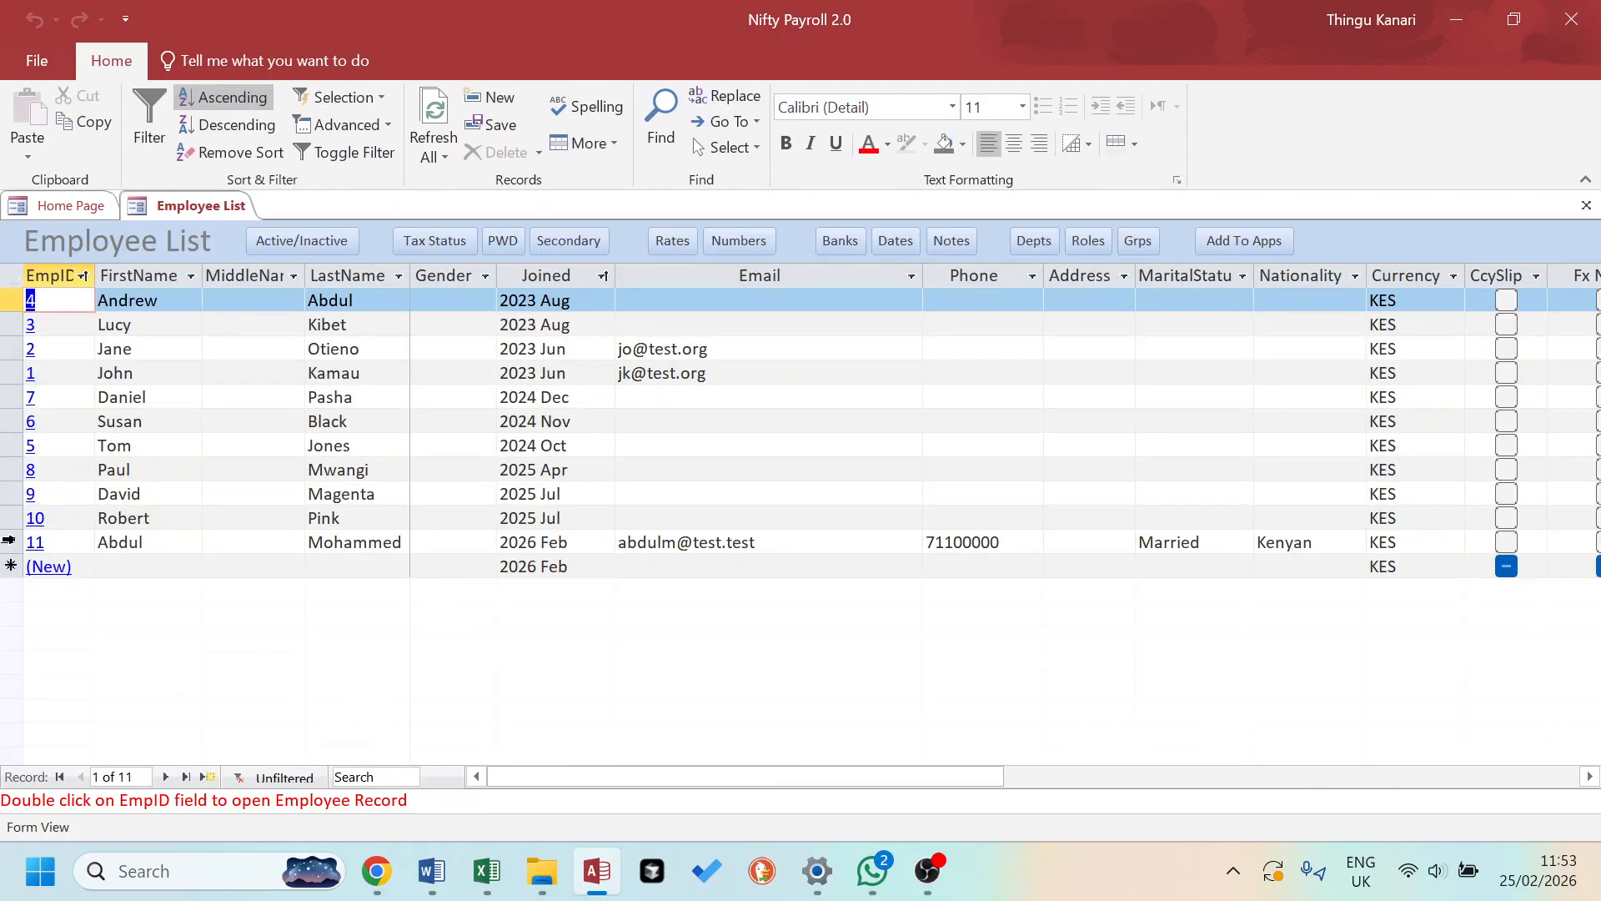
double_click(35, 542)
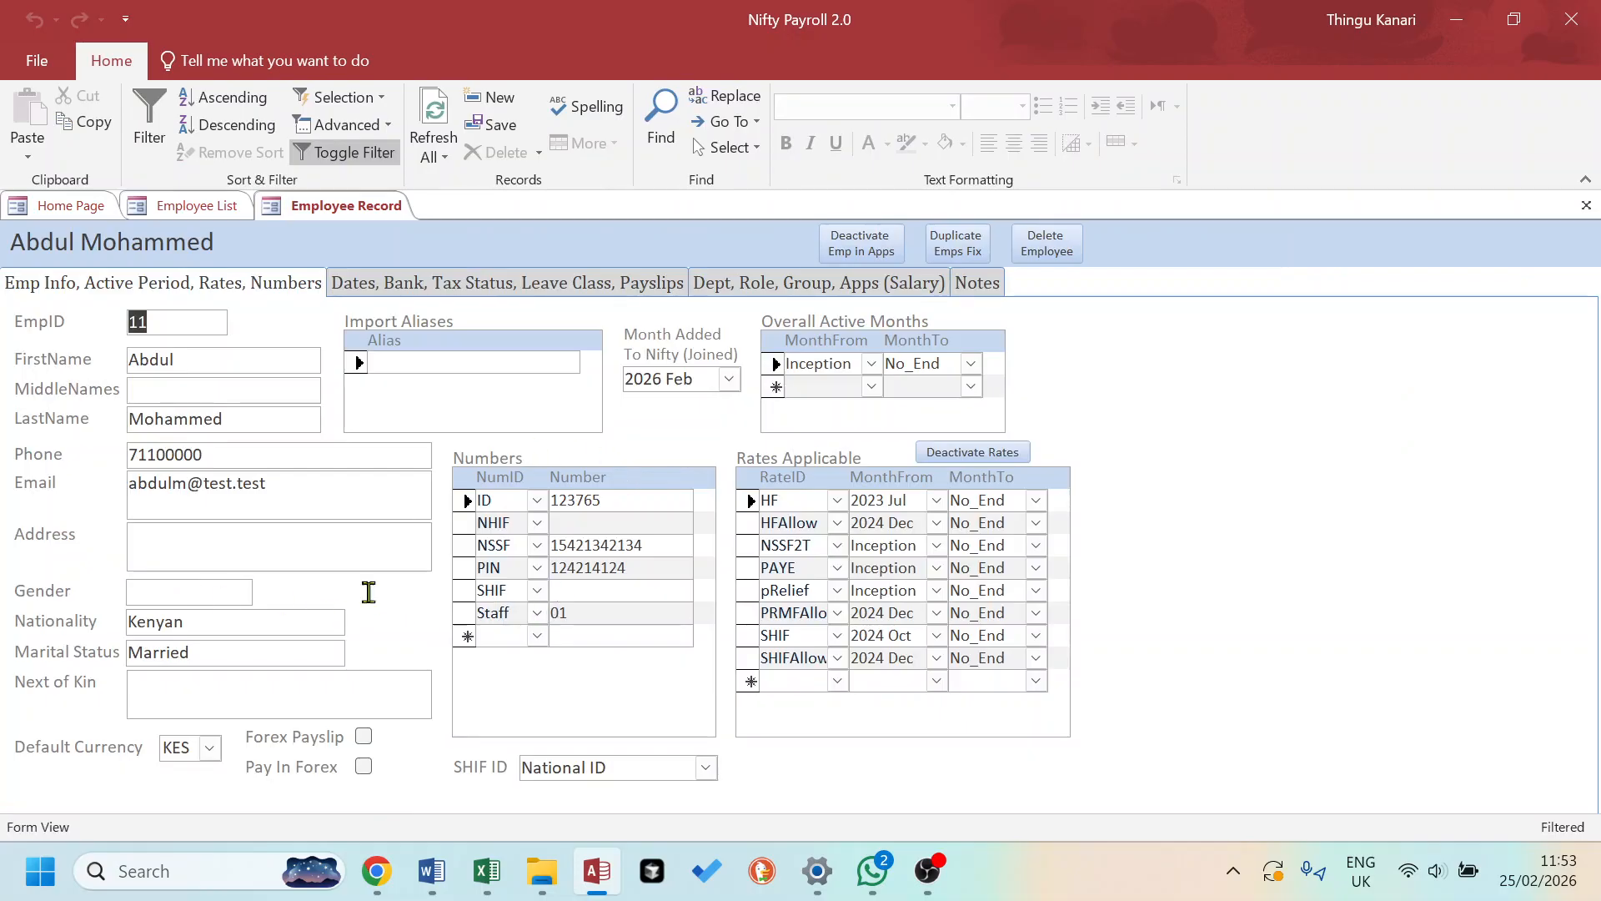
click(471, 285)
click(792, 282)
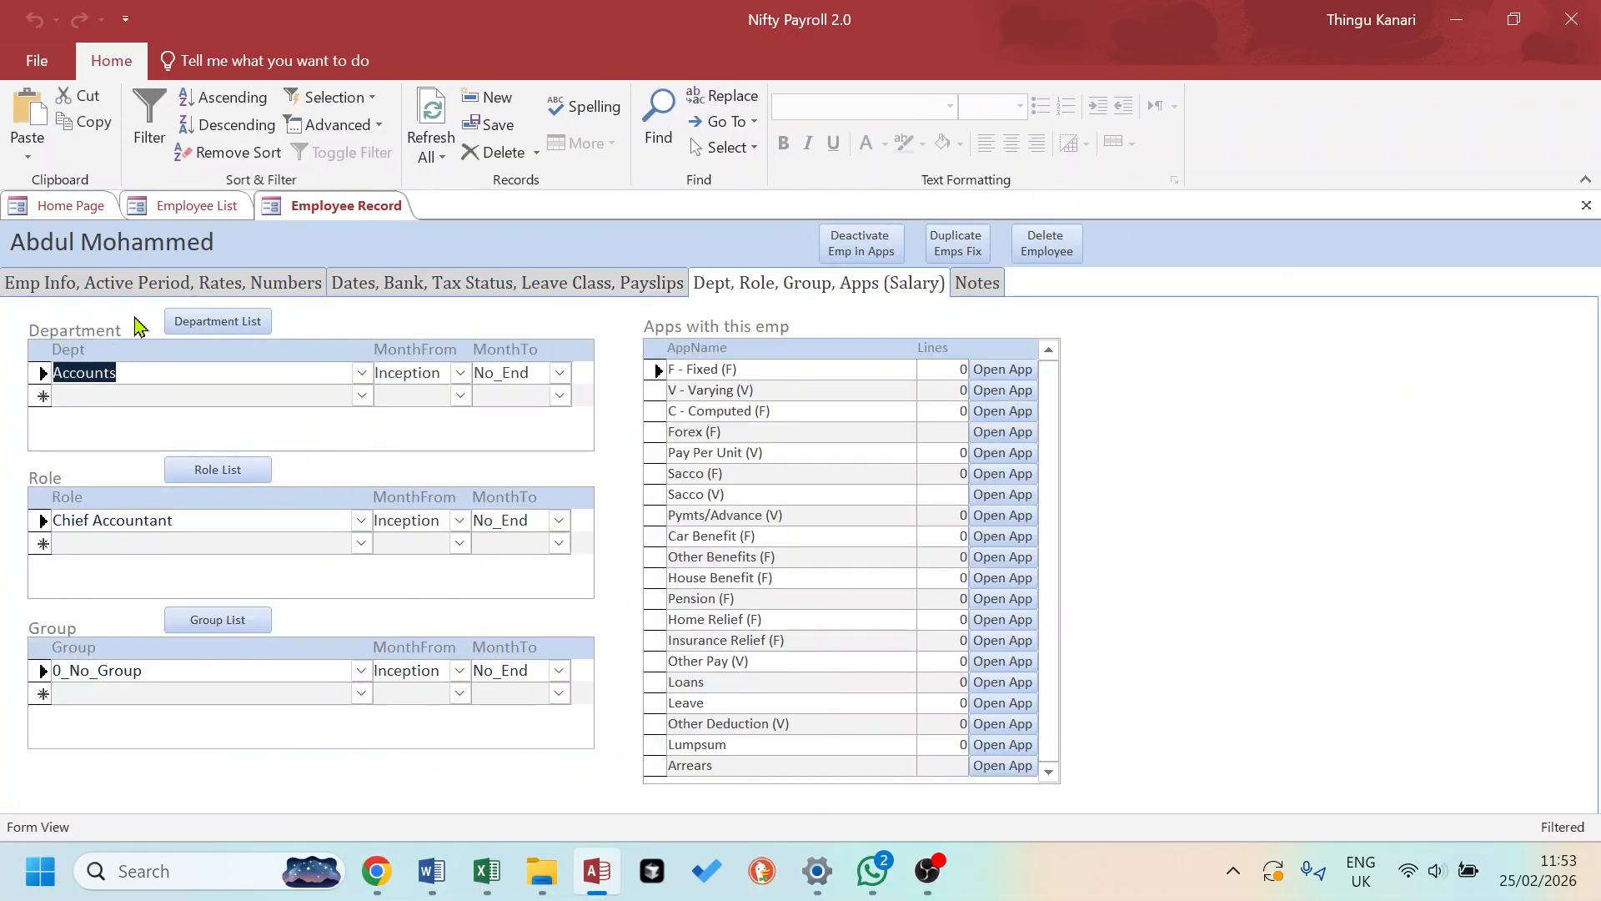
- Close the new employee's record, review the tax status list for all employees and close that list
click(171, 288)
click(1585, 206)
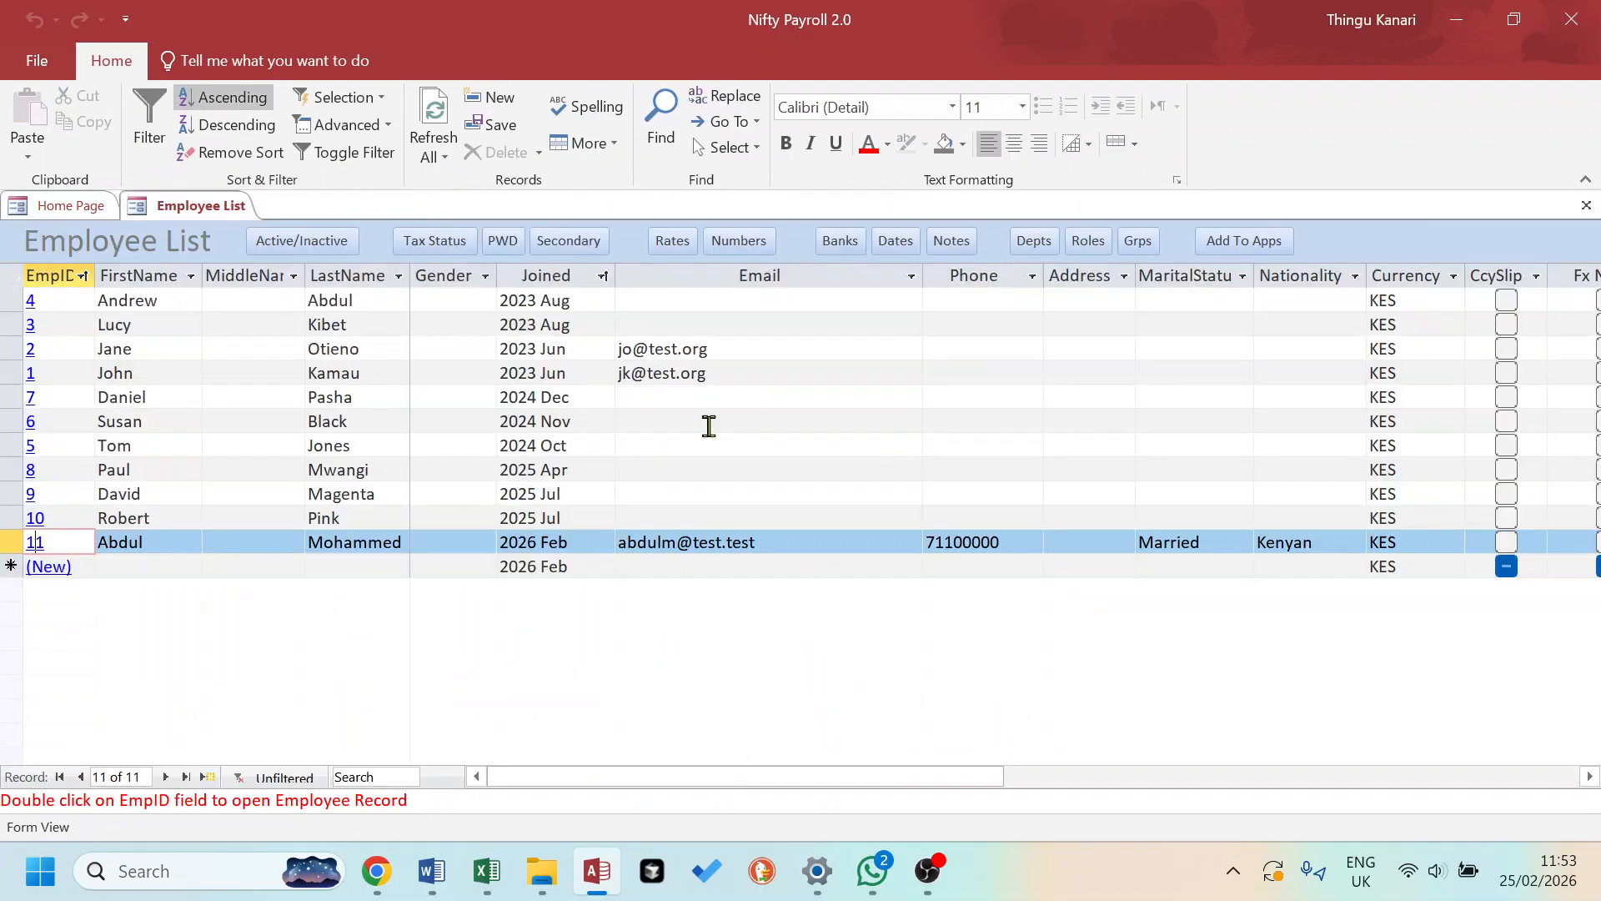
click(444, 245)
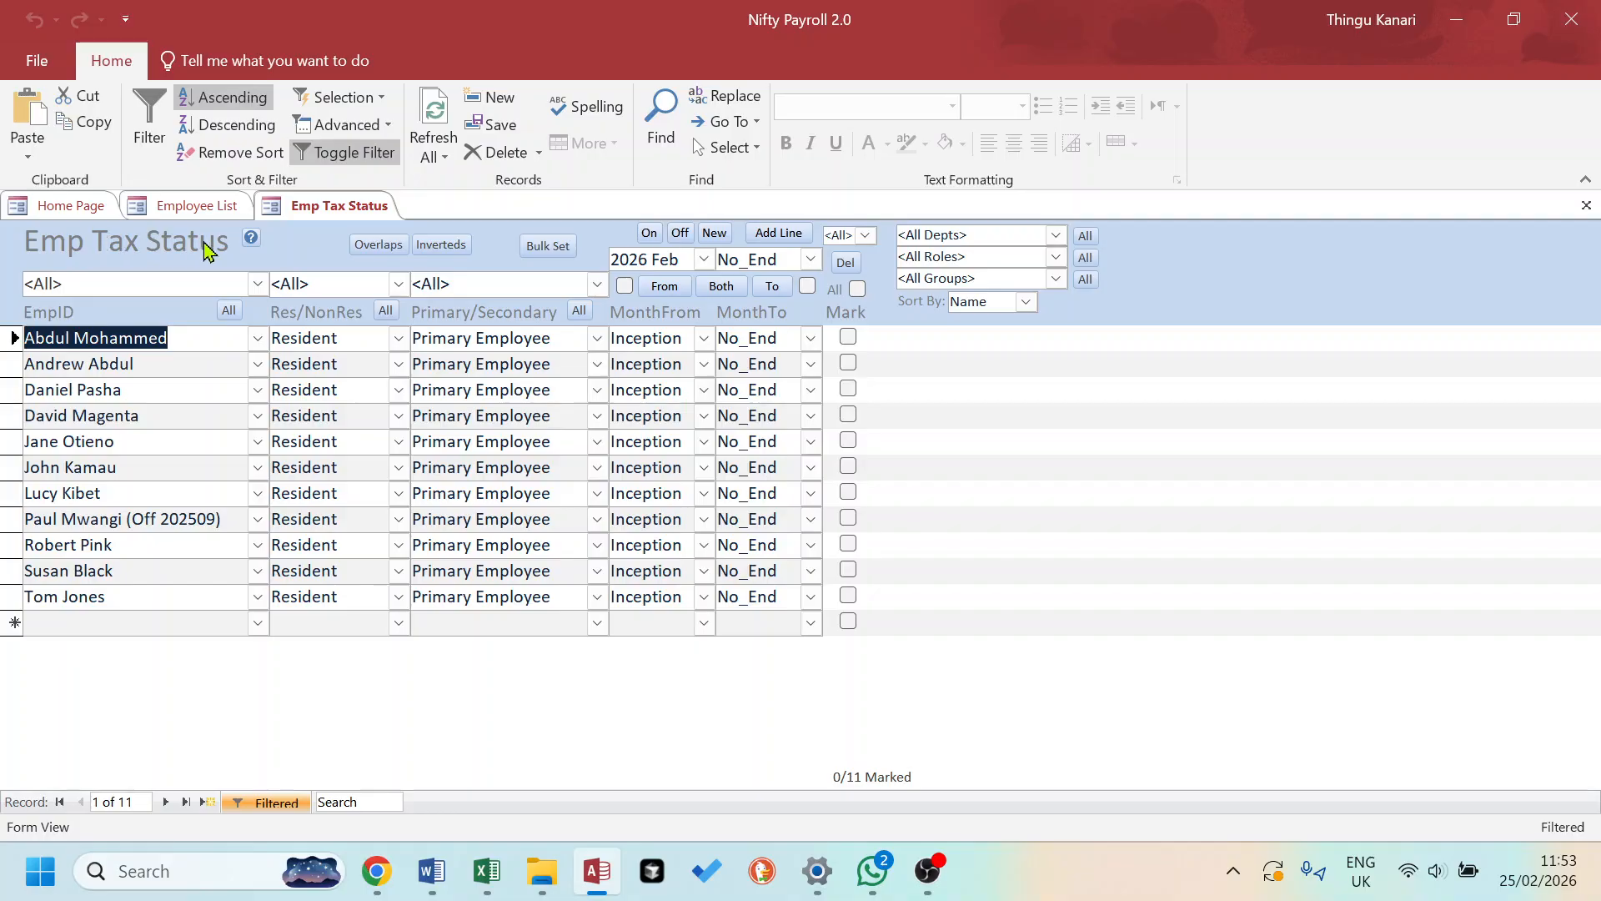
click(1586, 205)
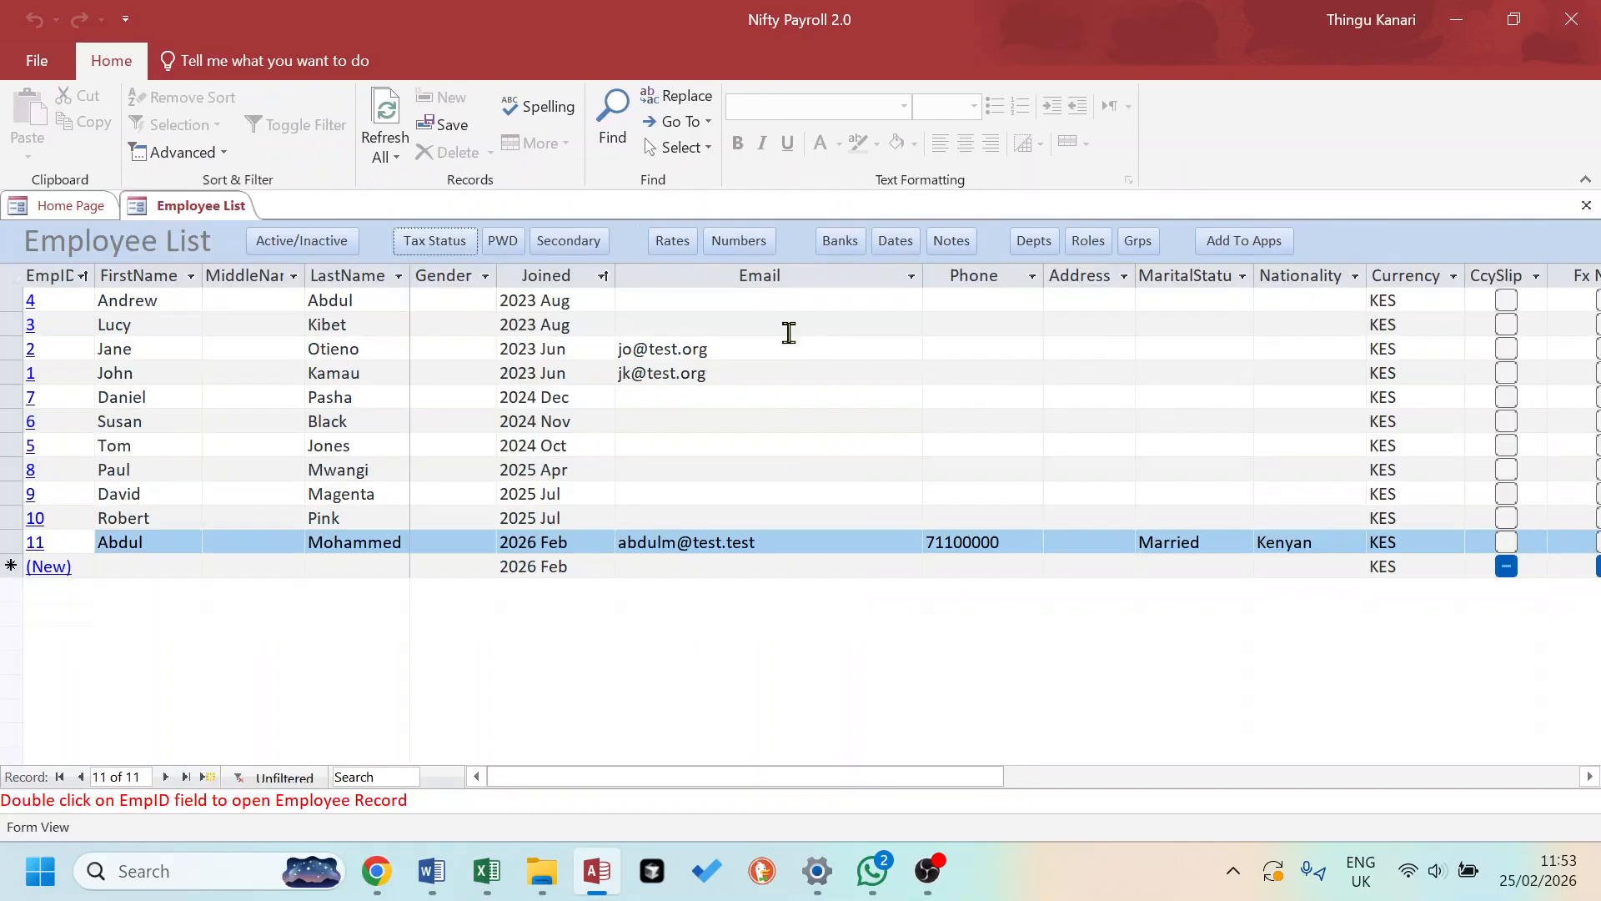
- Open the employee numbers list, filter it by the PIN type and by the ID type, and clear the type filter
click(741, 244)
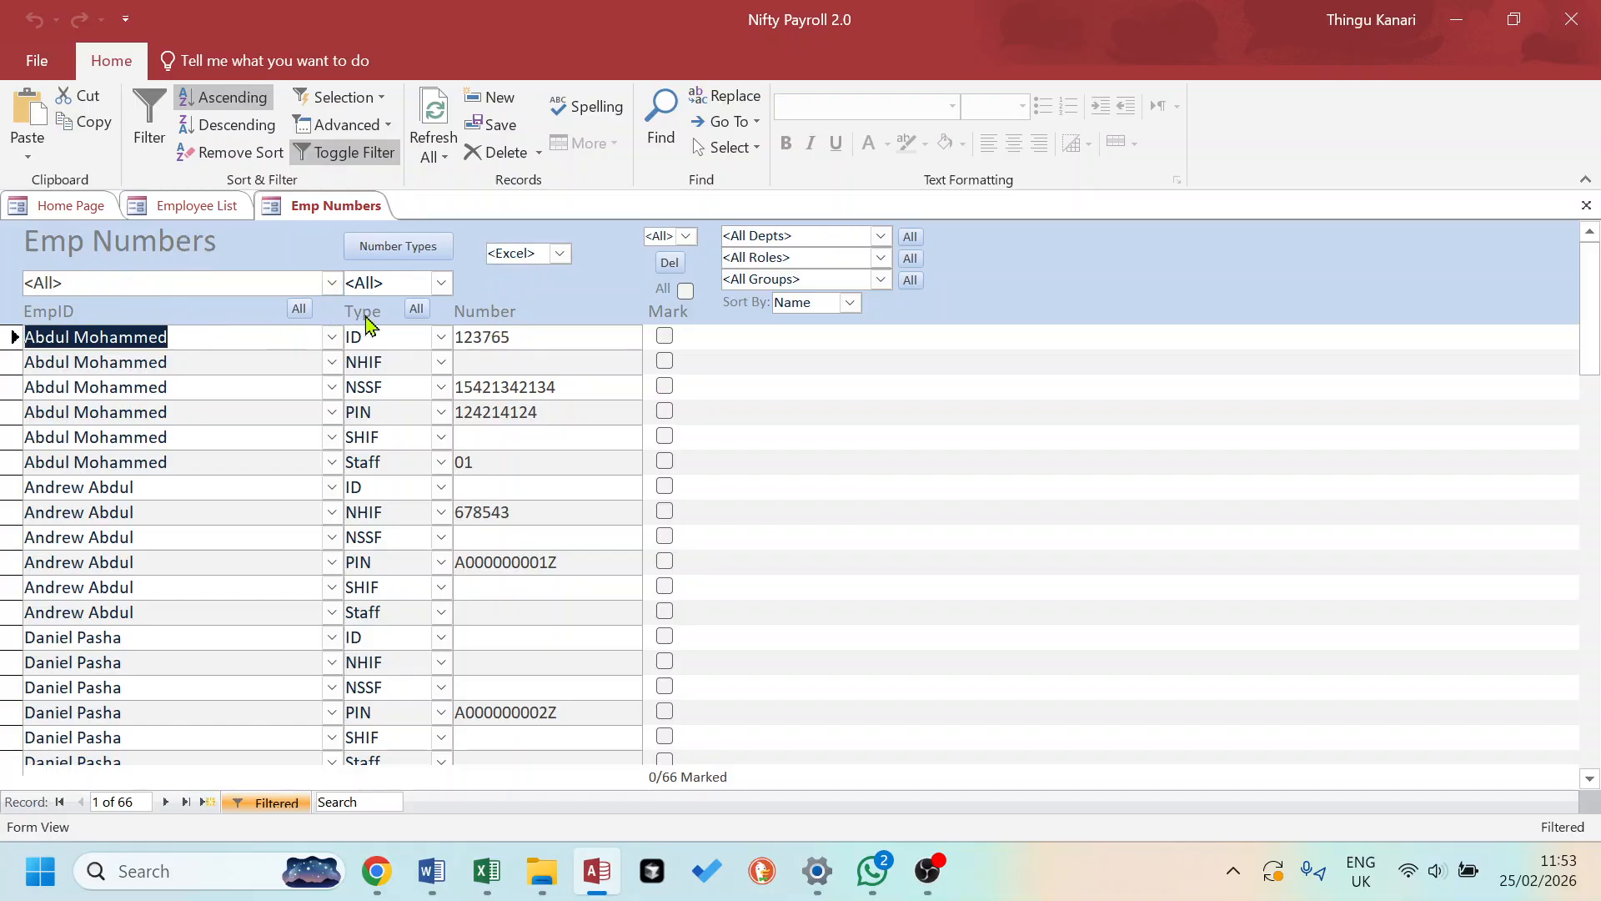
click(441, 282)
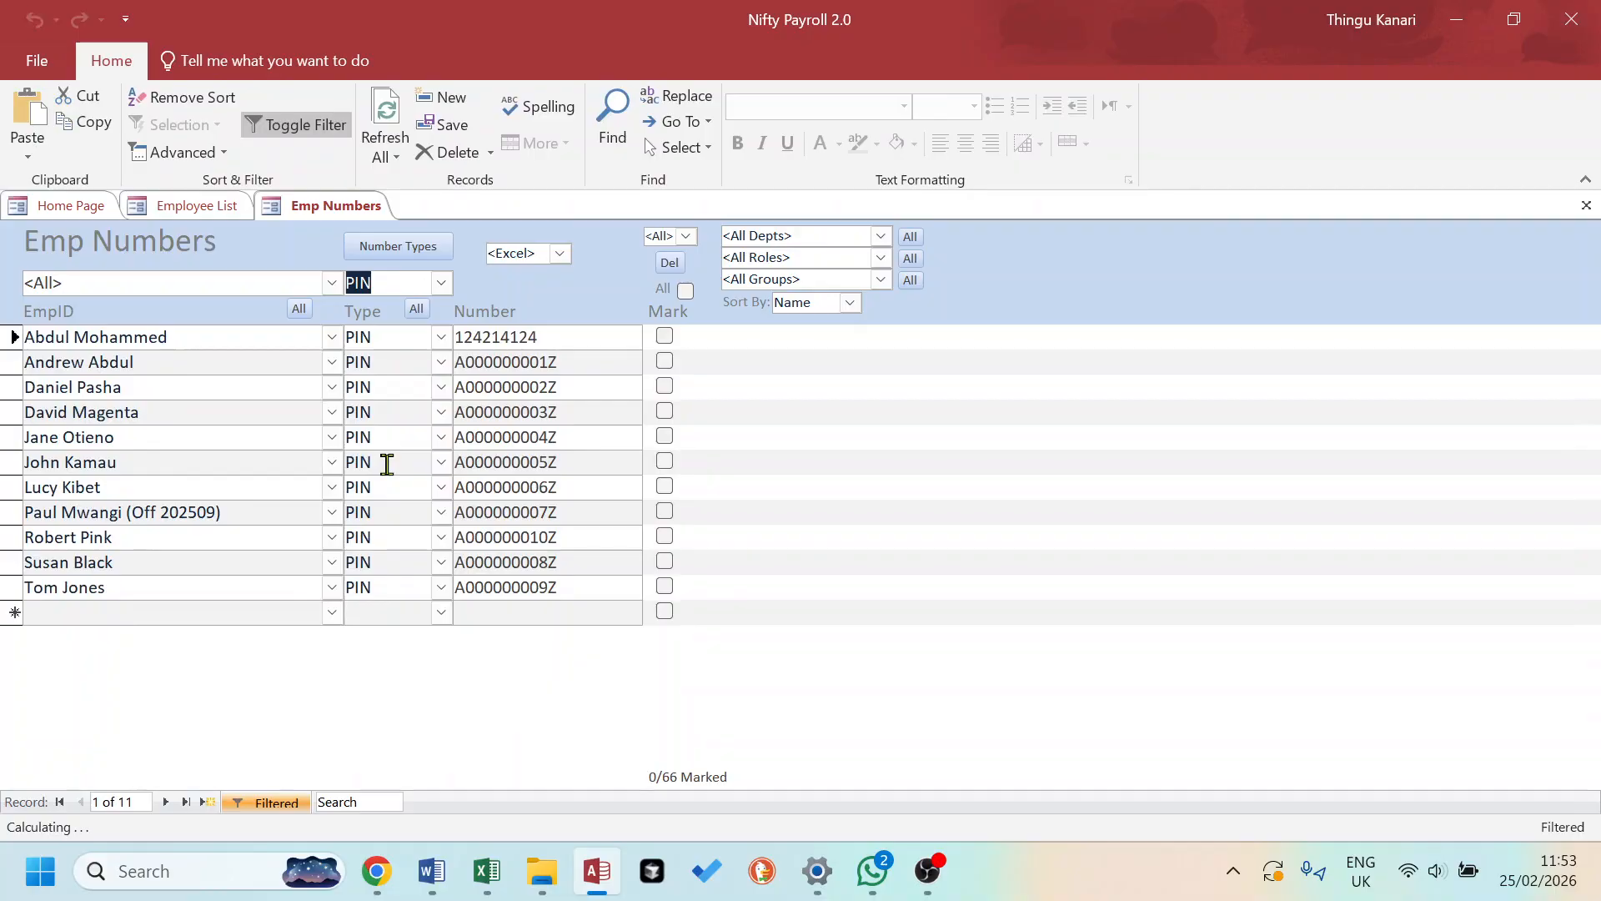
click(441, 284)
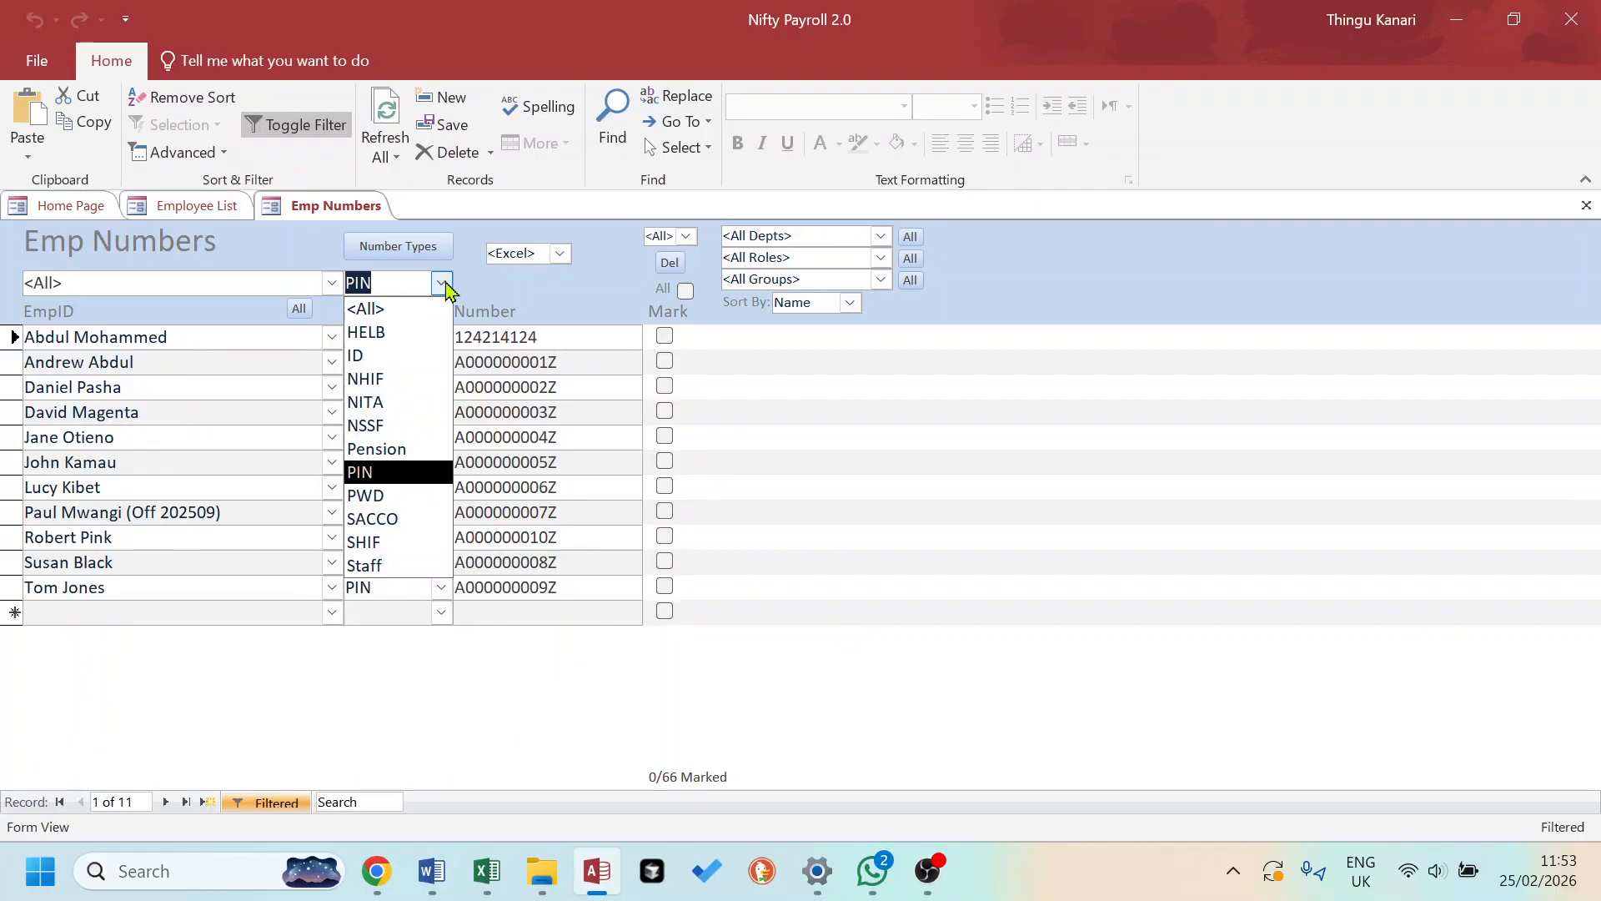
click(417, 355)
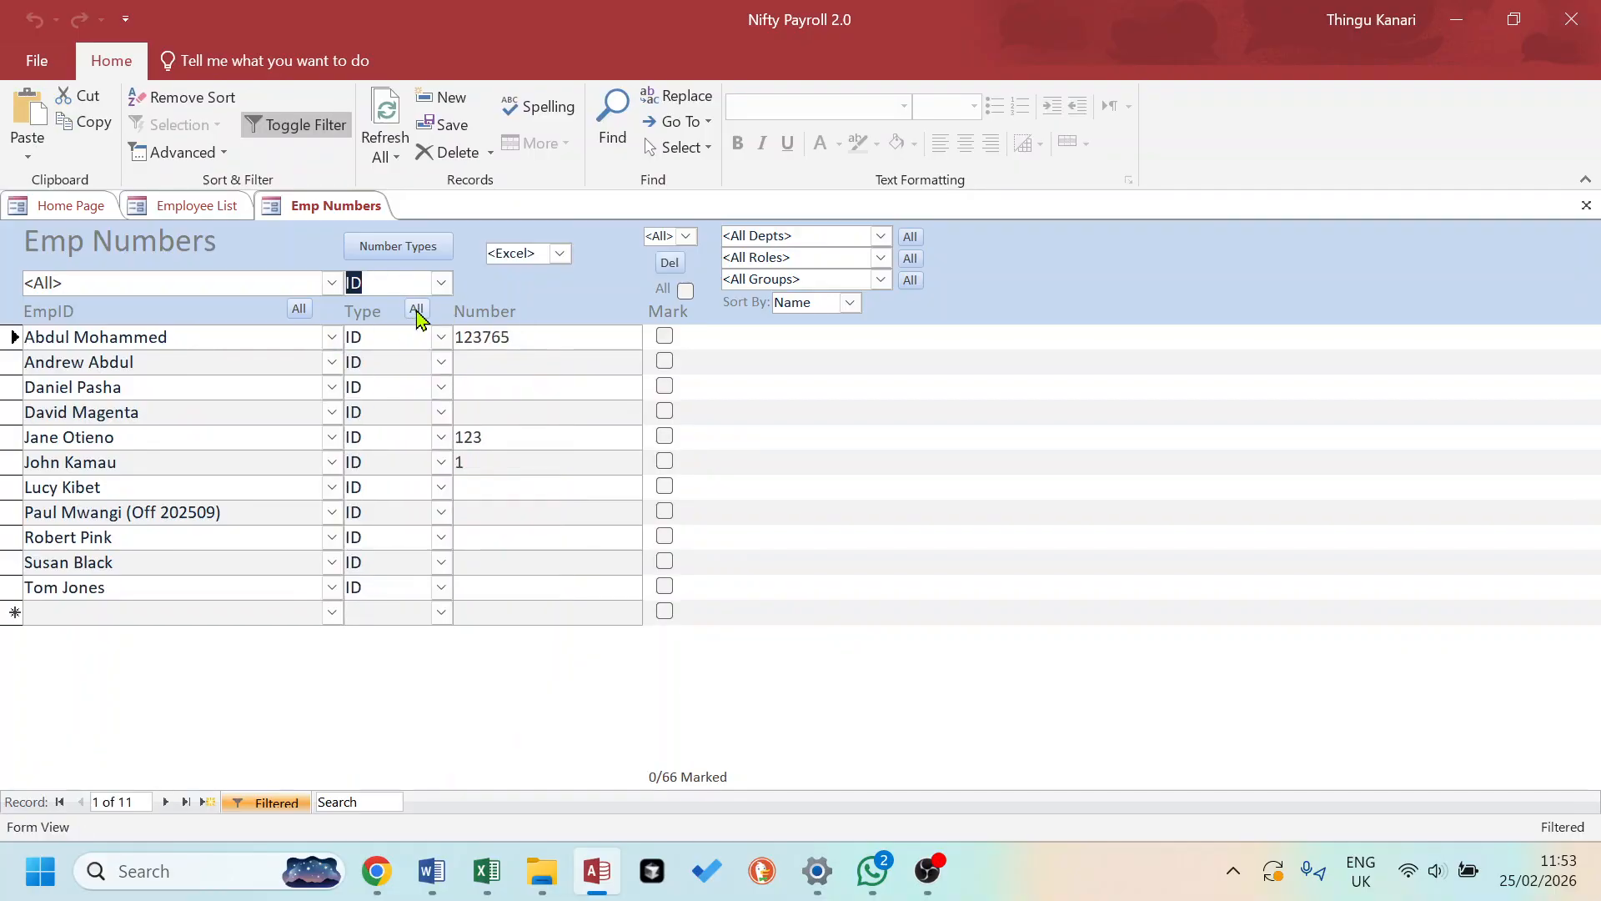
click(417, 310)
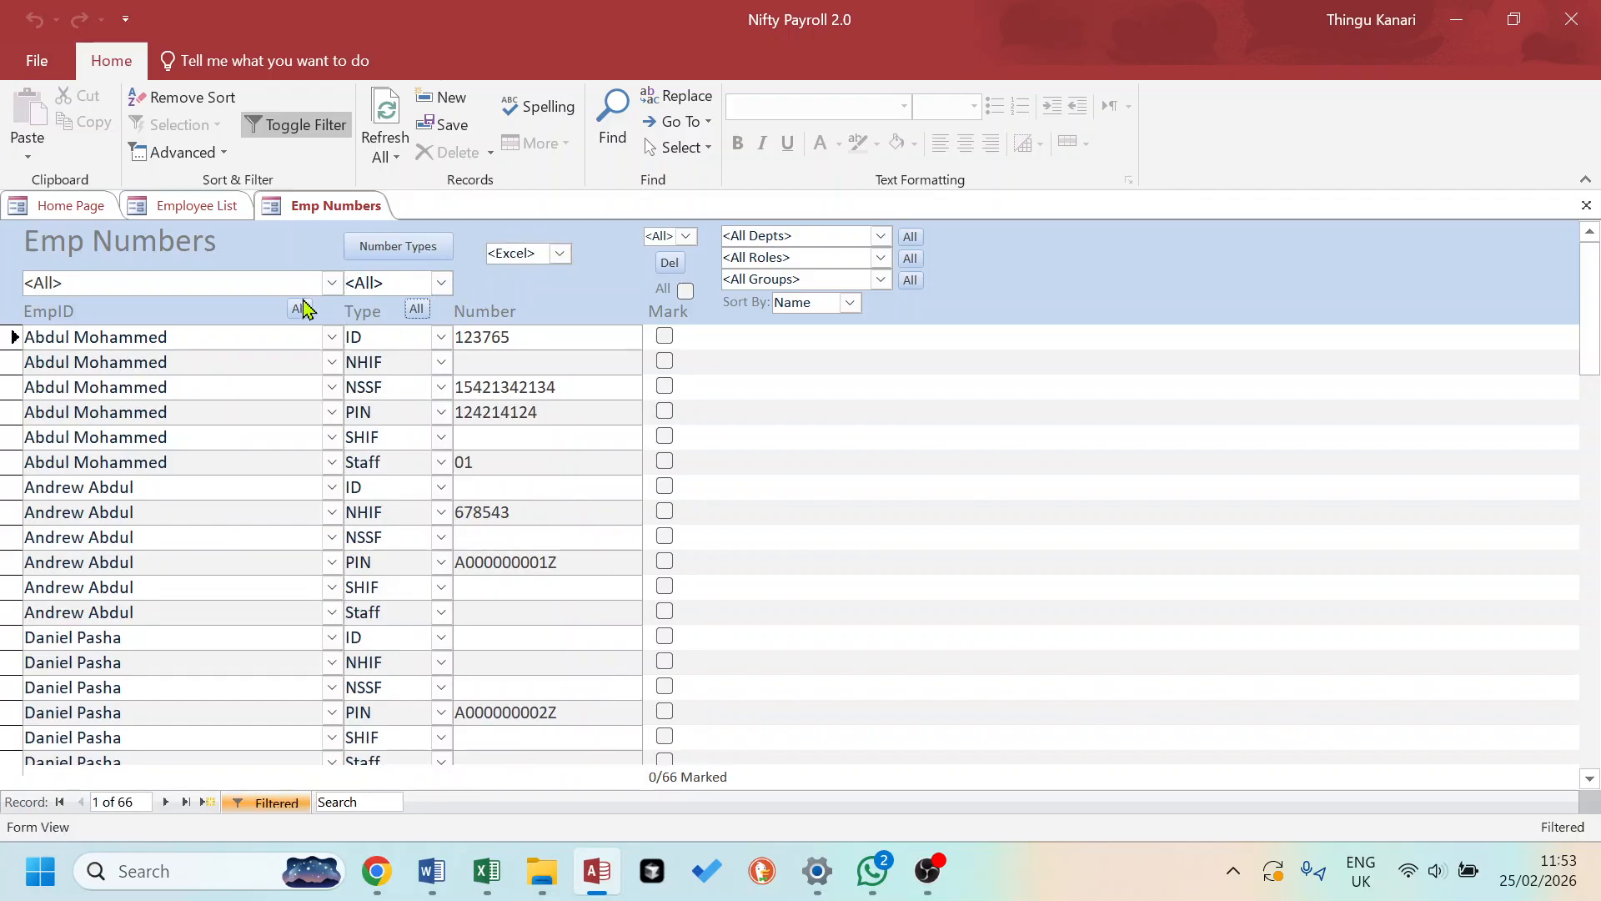
- Filter the employee numbers by two individual employees in turn, and close the numbers list and the employee list
click(332, 283)
click(144, 420)
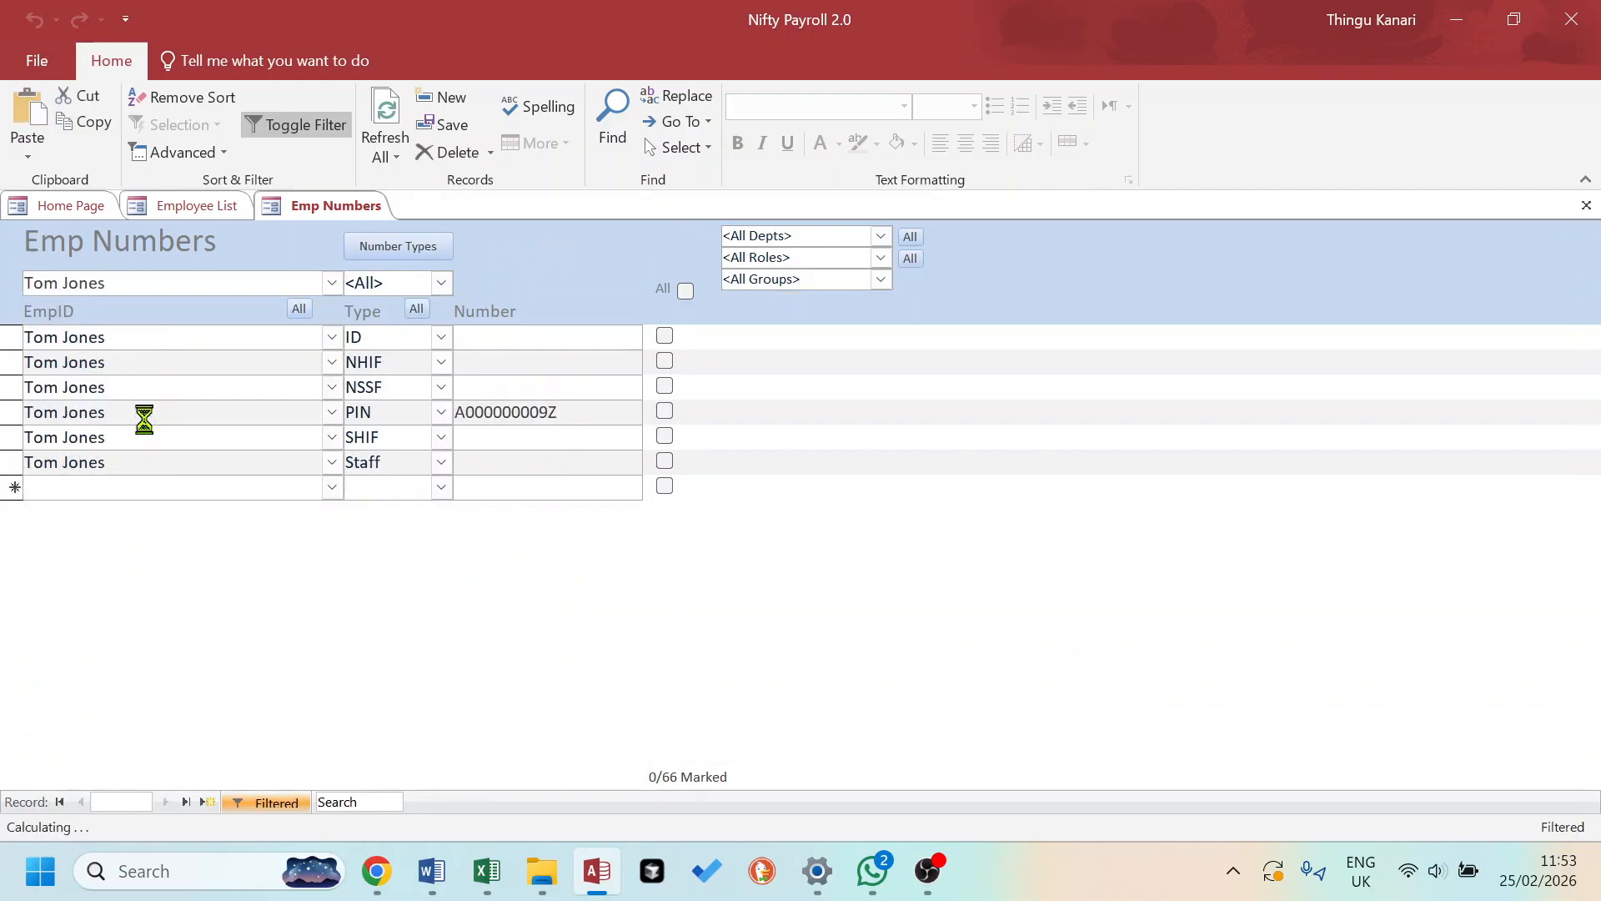
click(332, 283)
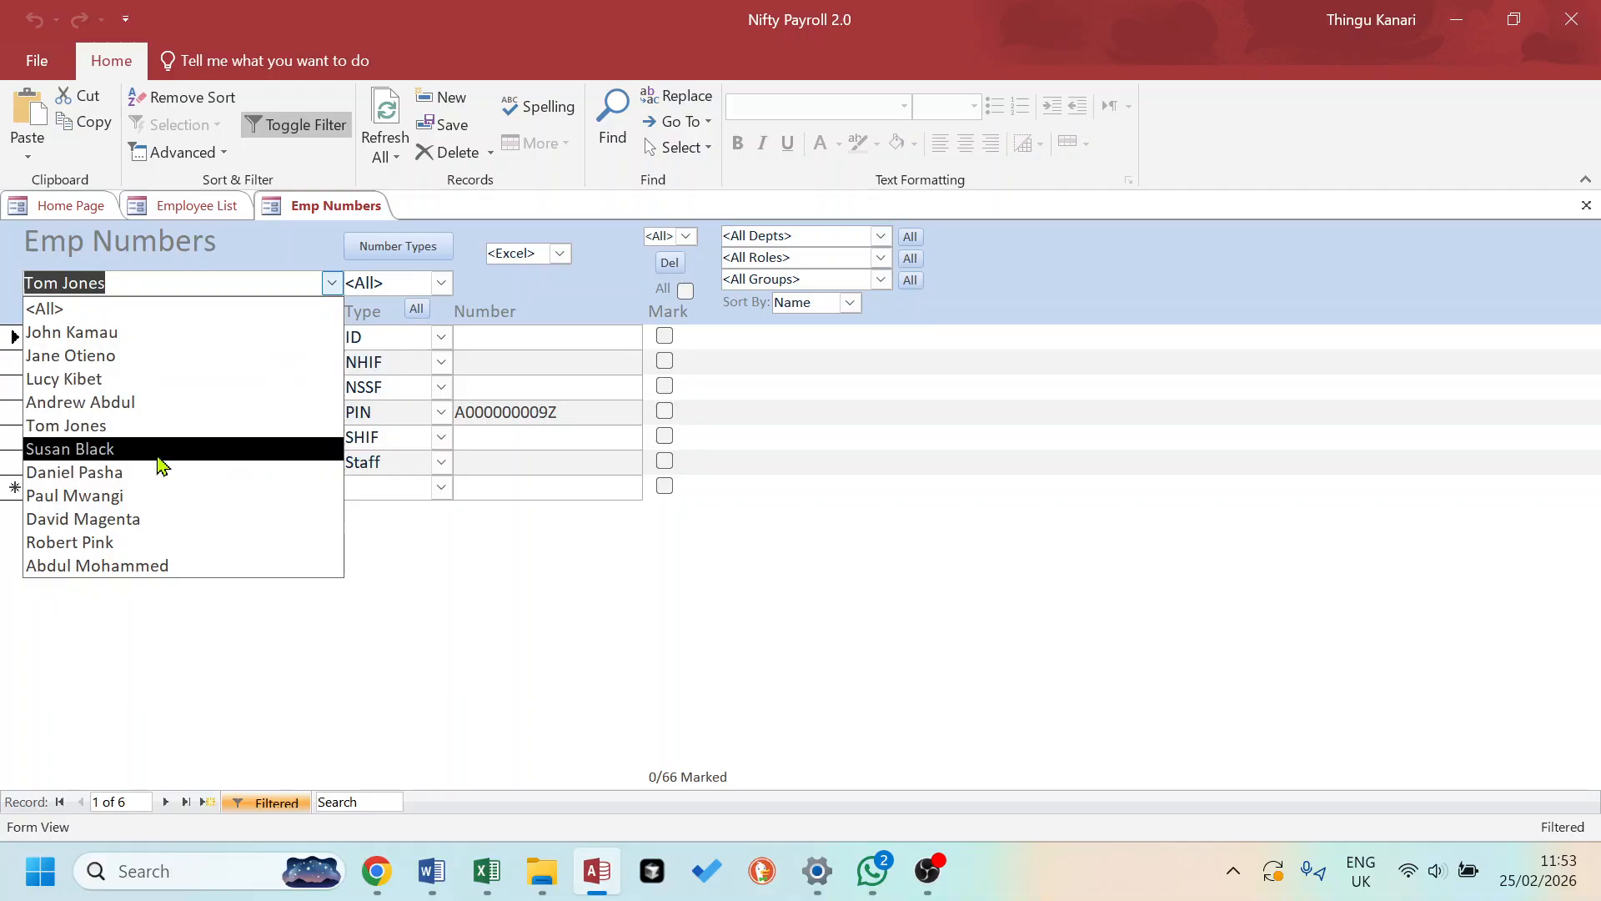
click(130, 475)
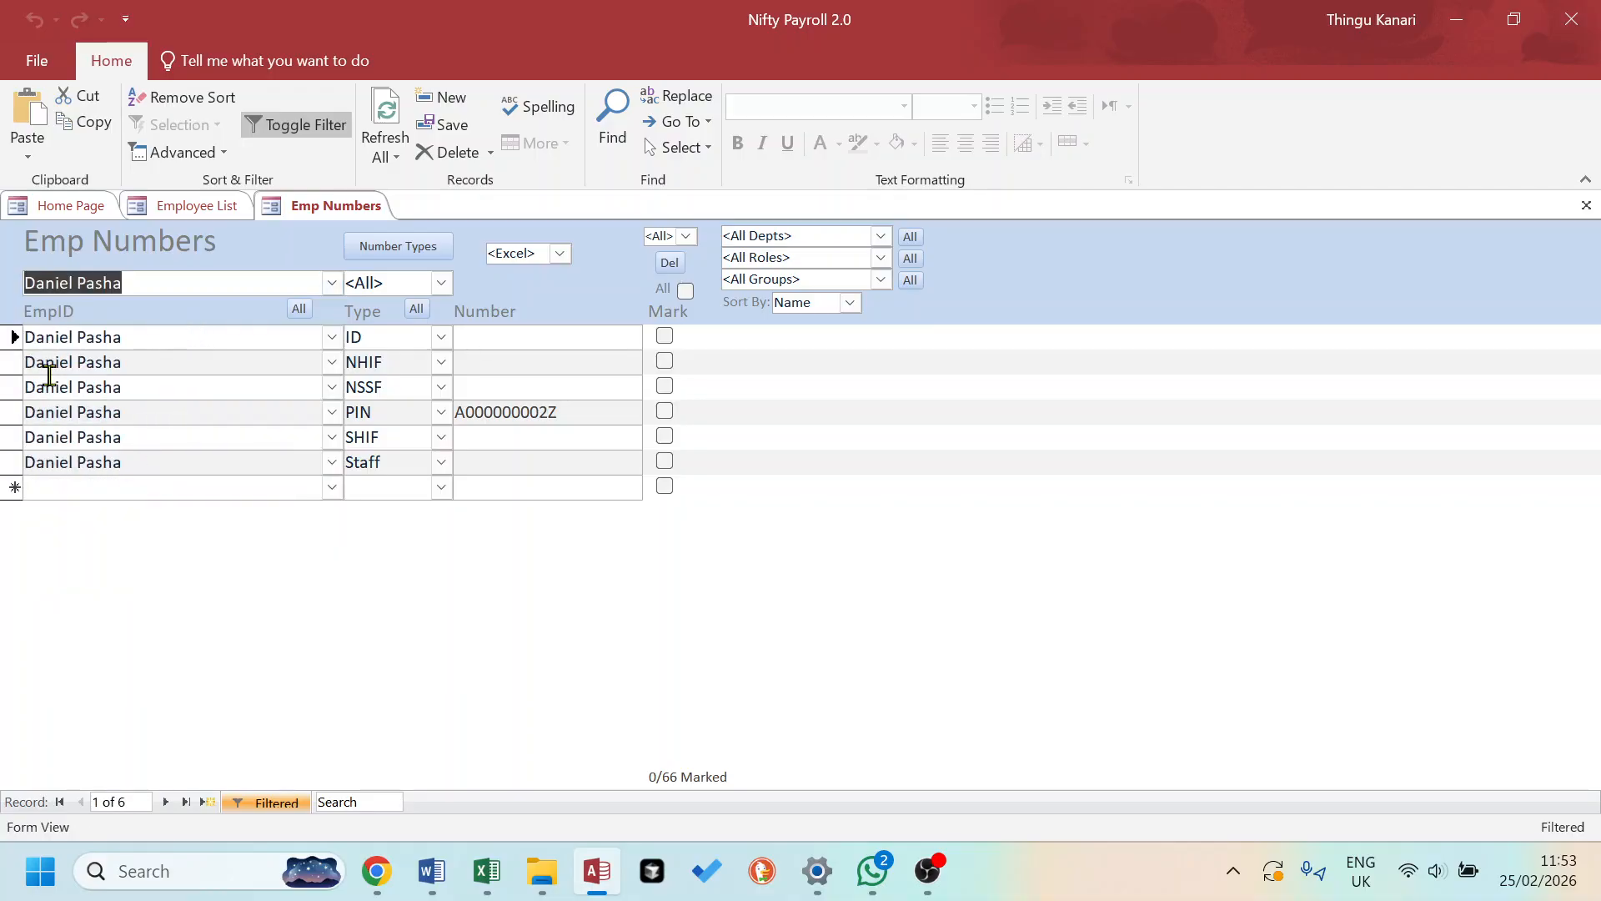
click(1586, 206)
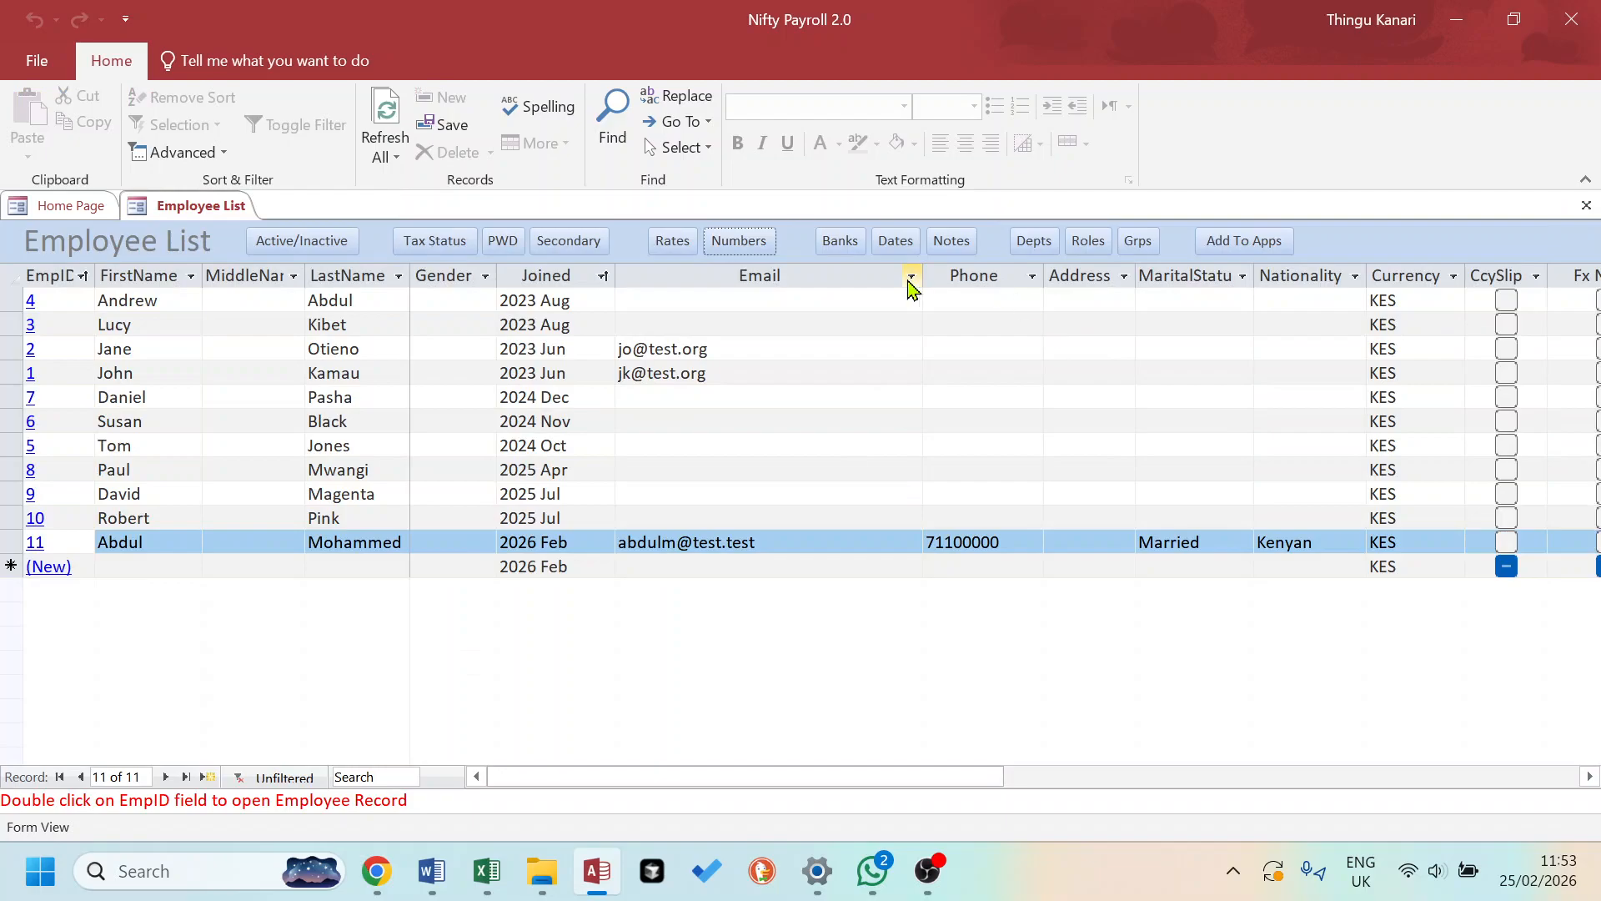
click(1587, 205)
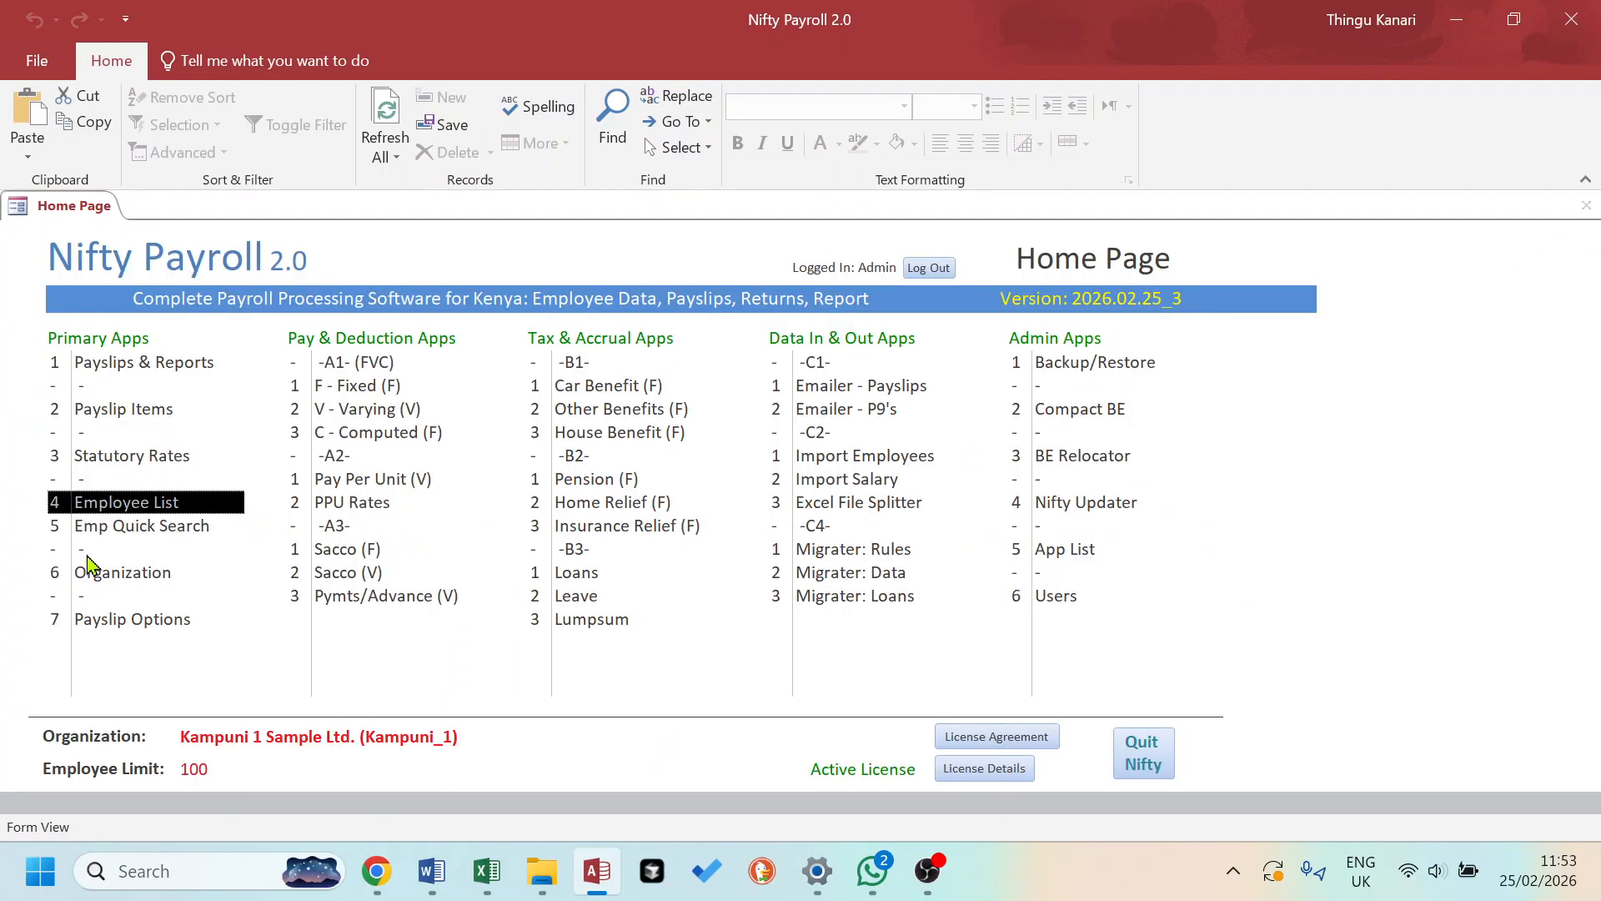
- Look up two employees by first name in Emp Quick Search and open the second employee's record
double_click(131, 538)
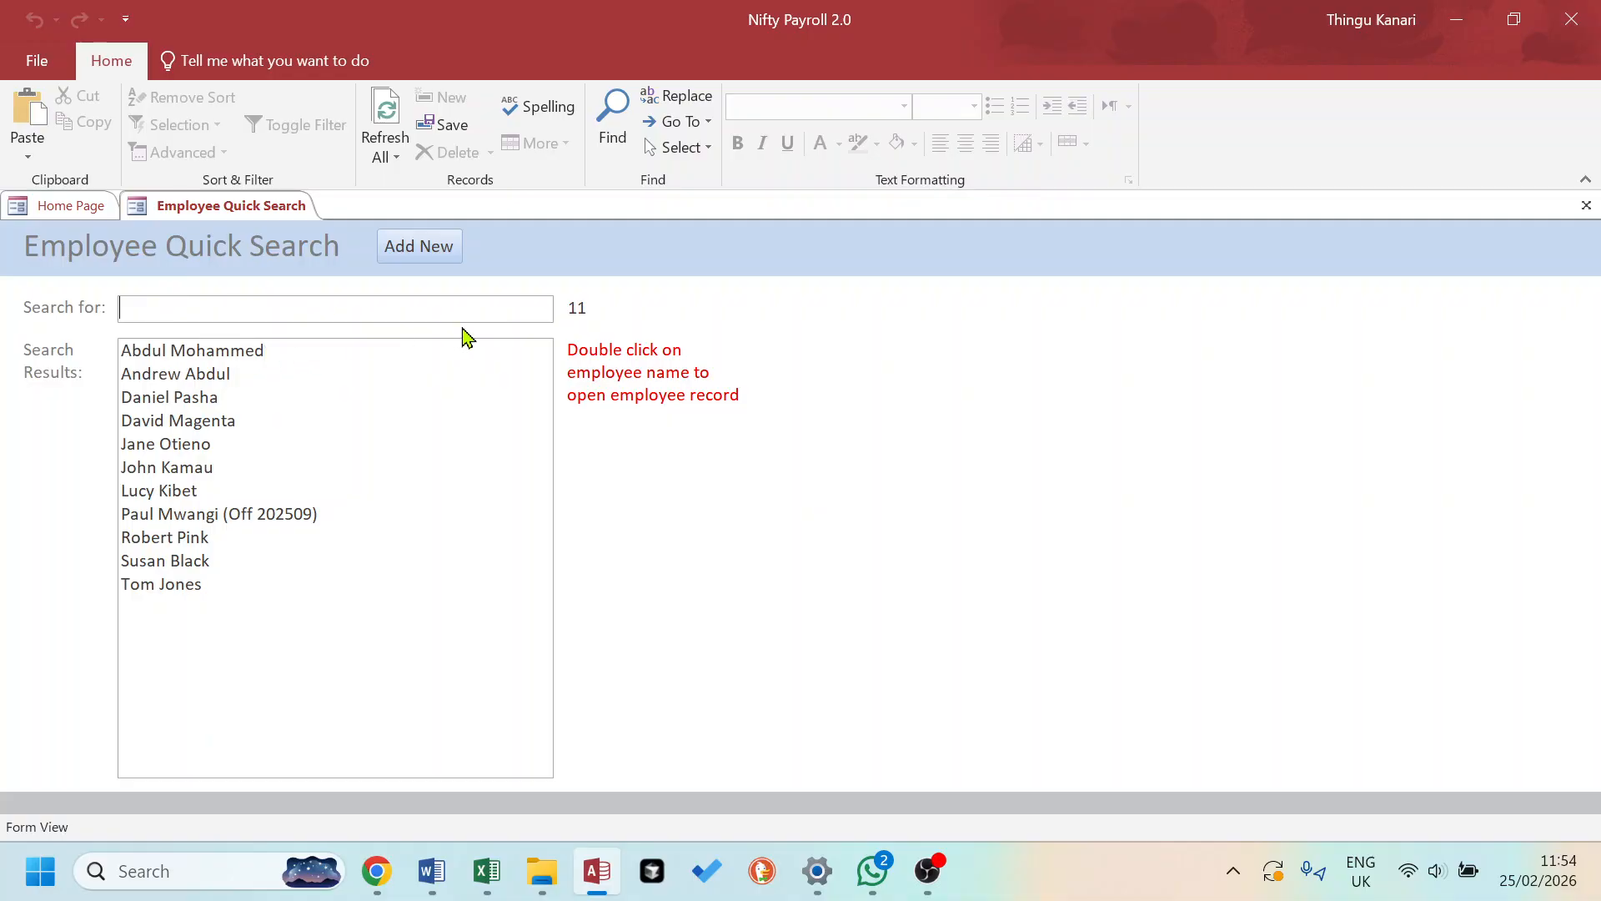
text(robert)
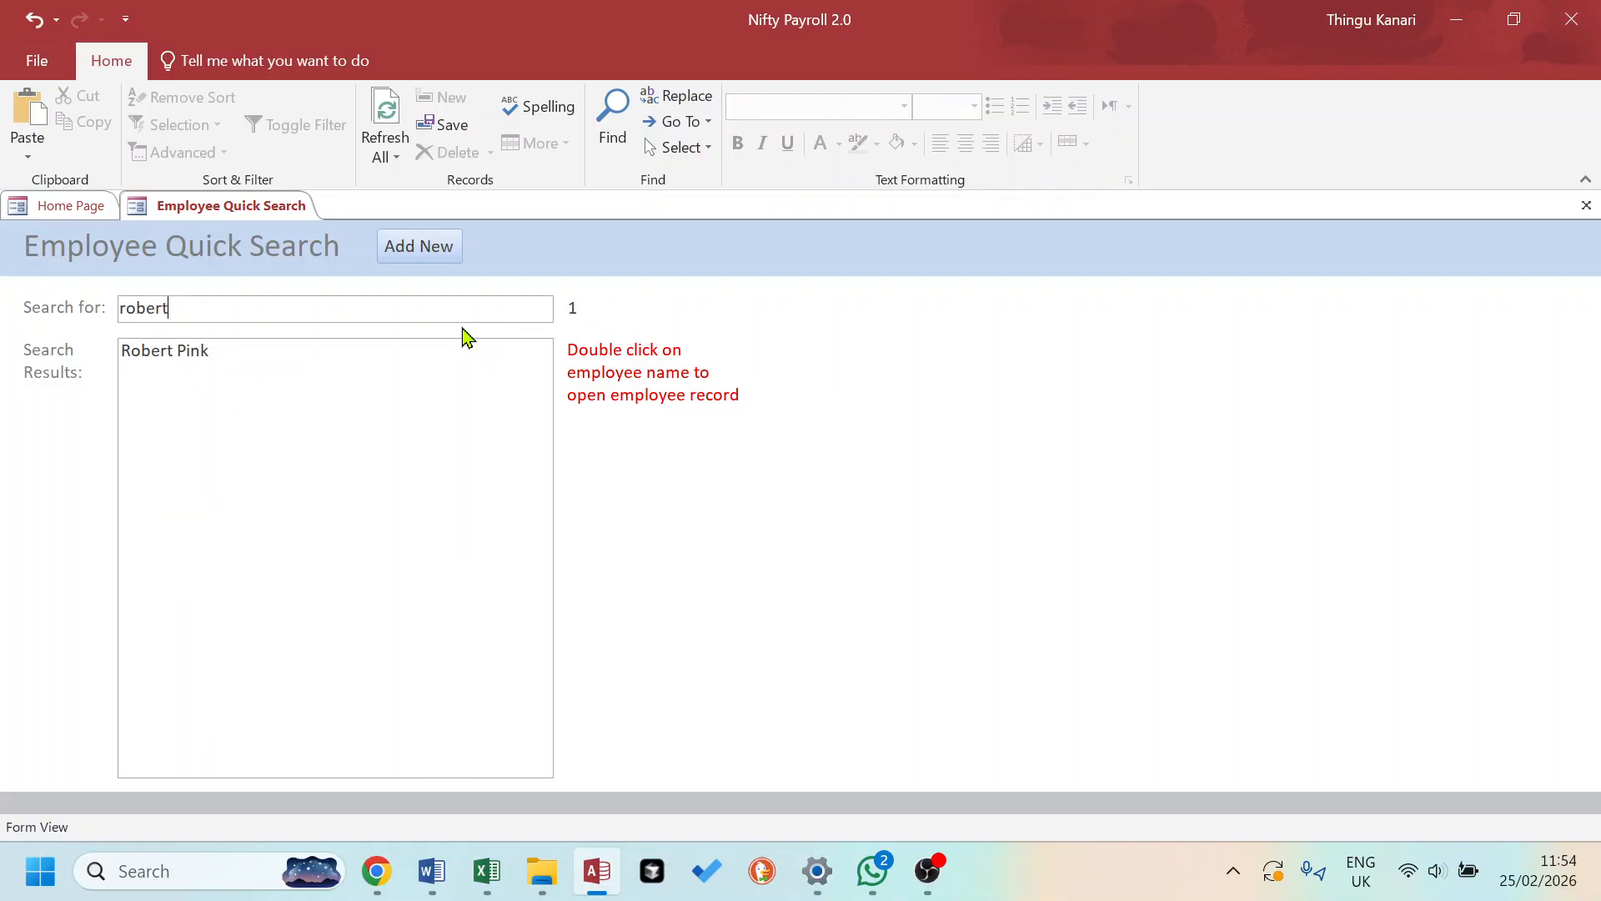
key(BackSpace)
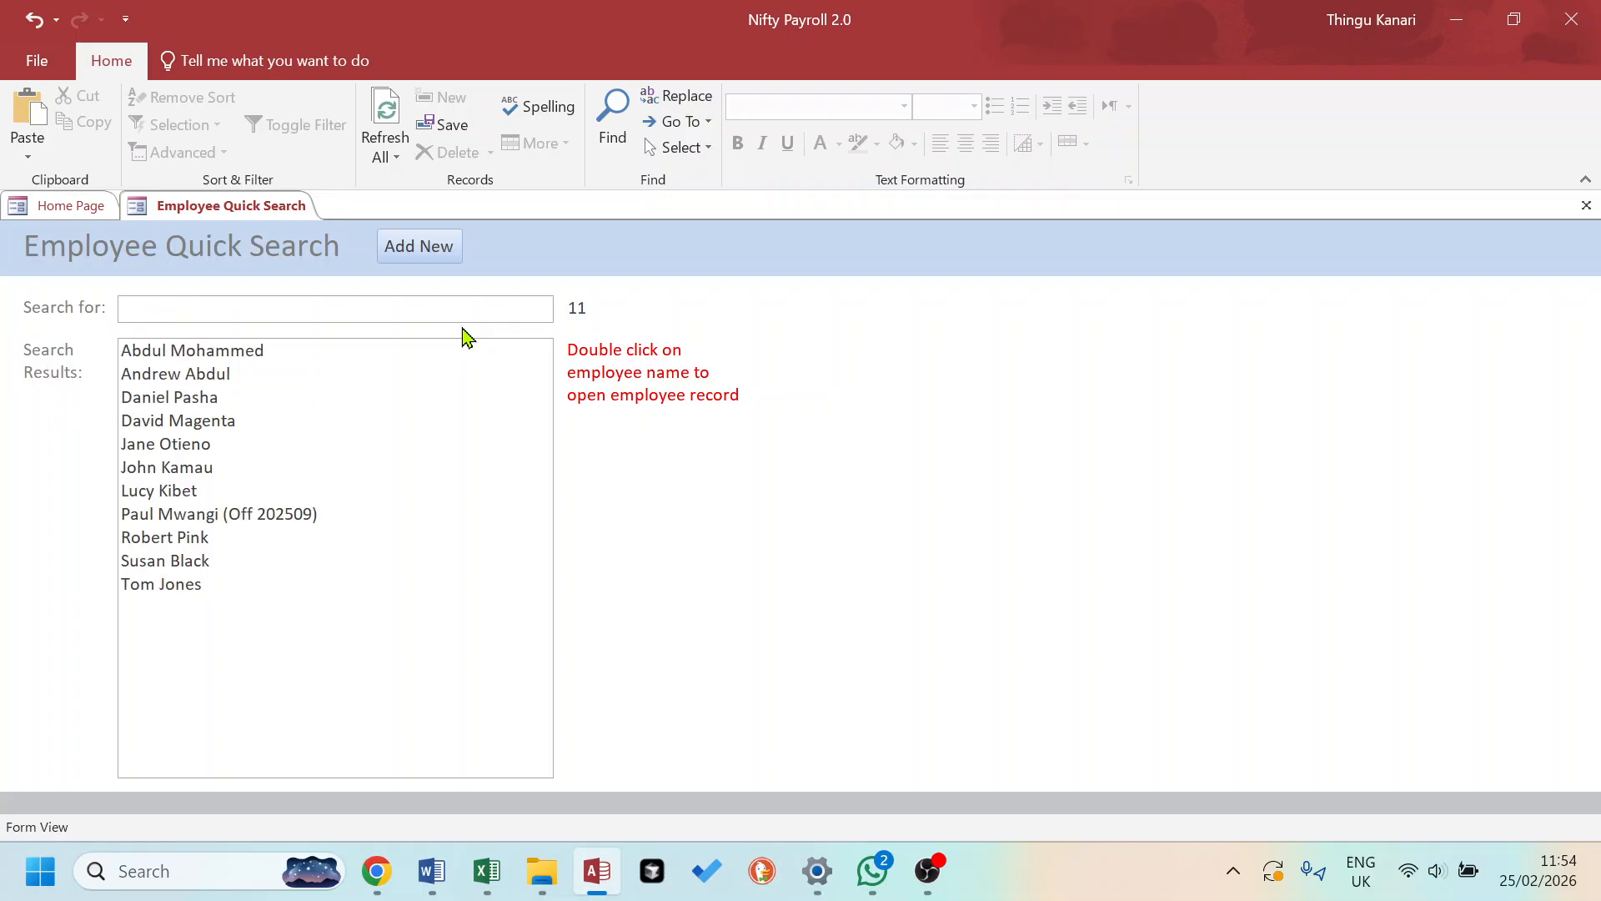
text(lucy)
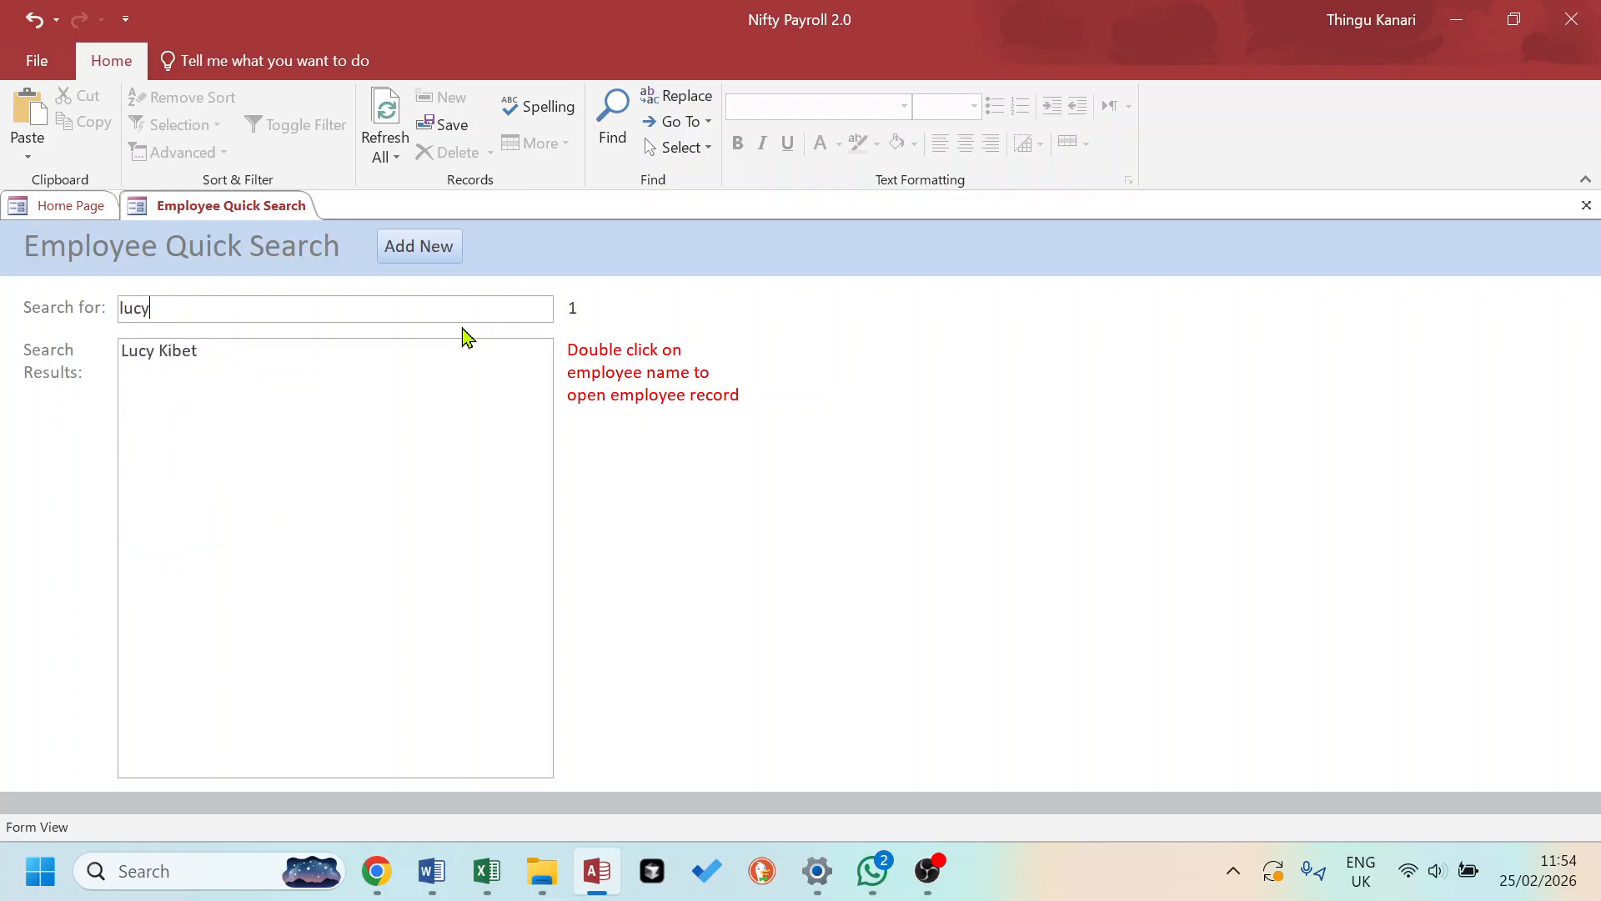
double_click(201, 357)
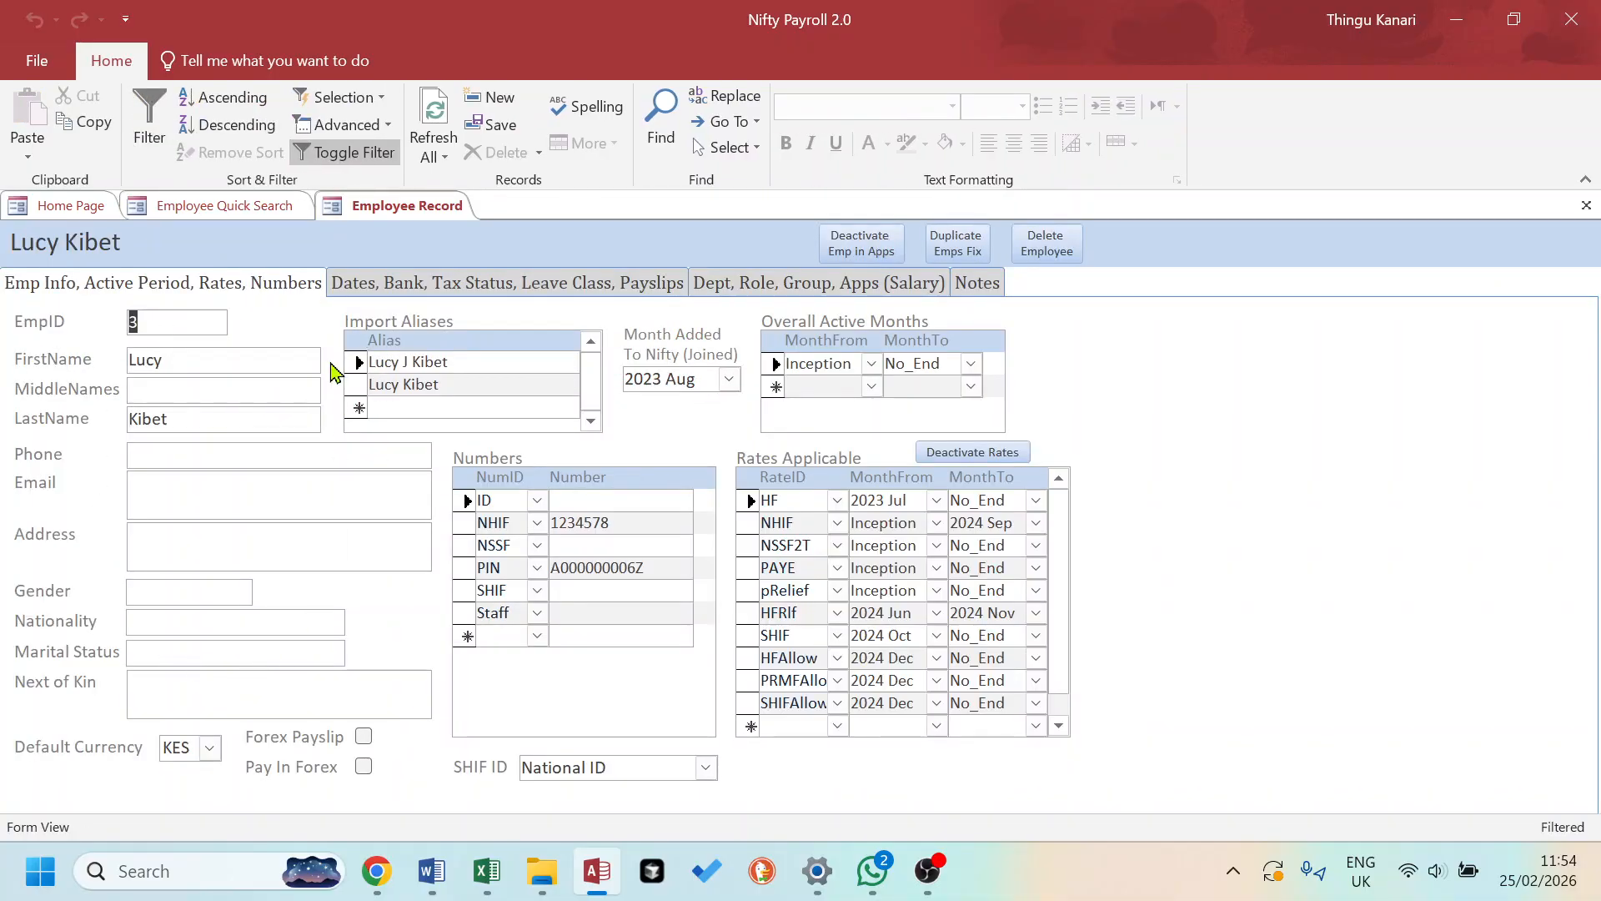
- Open the Employee List alongside the quick search and employee record, and return to the quick search
click(234, 206)
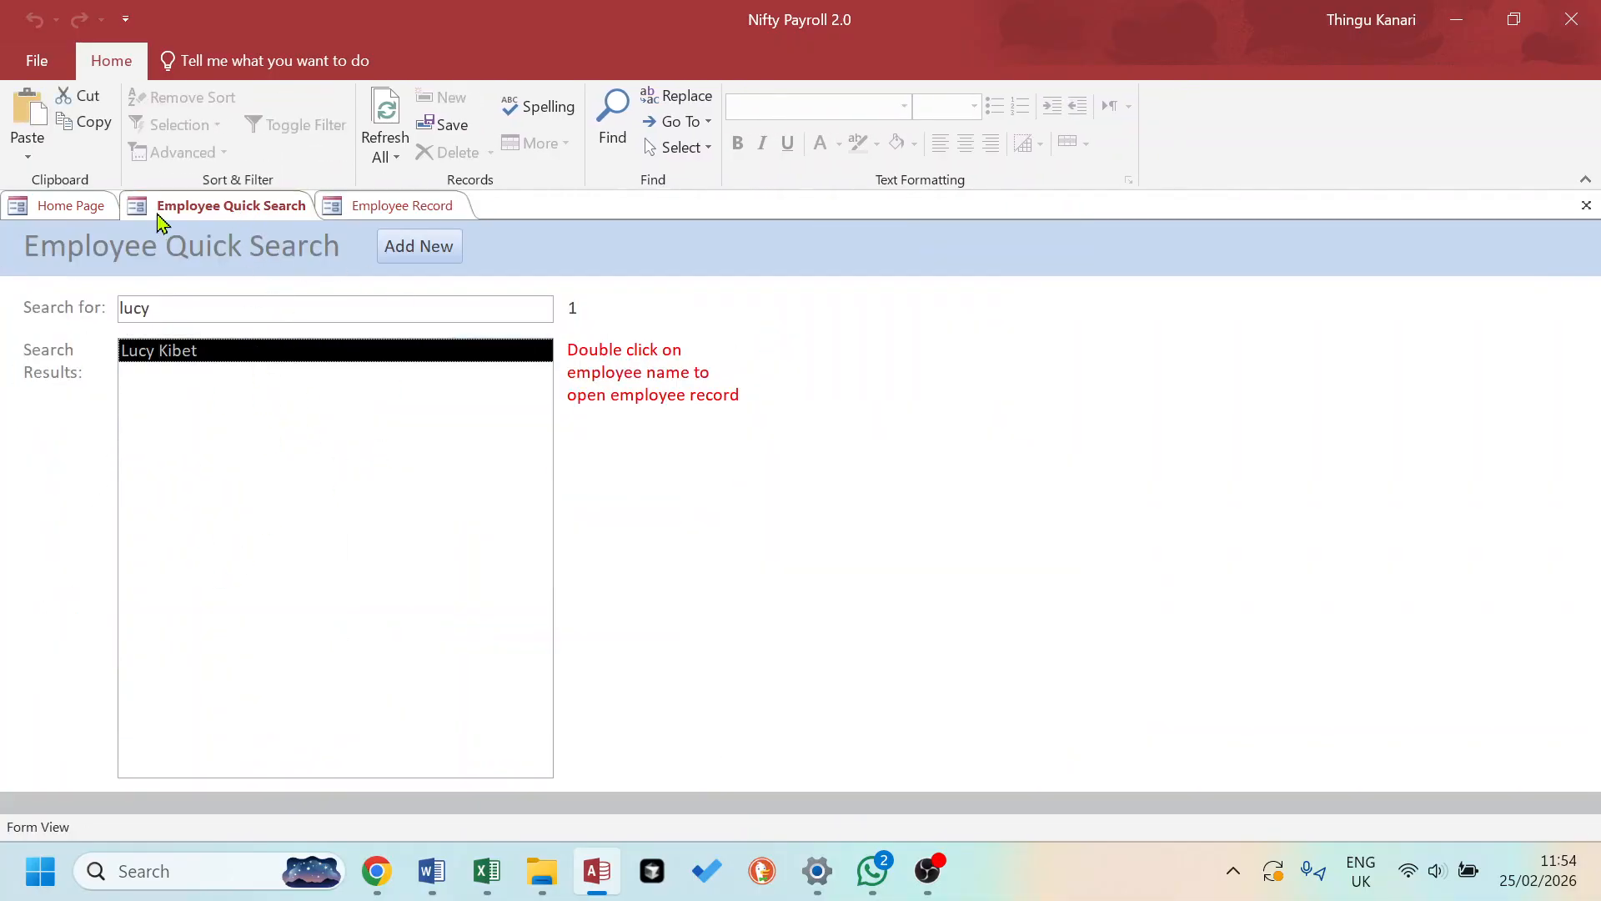
click(73, 207)
click(127, 503)
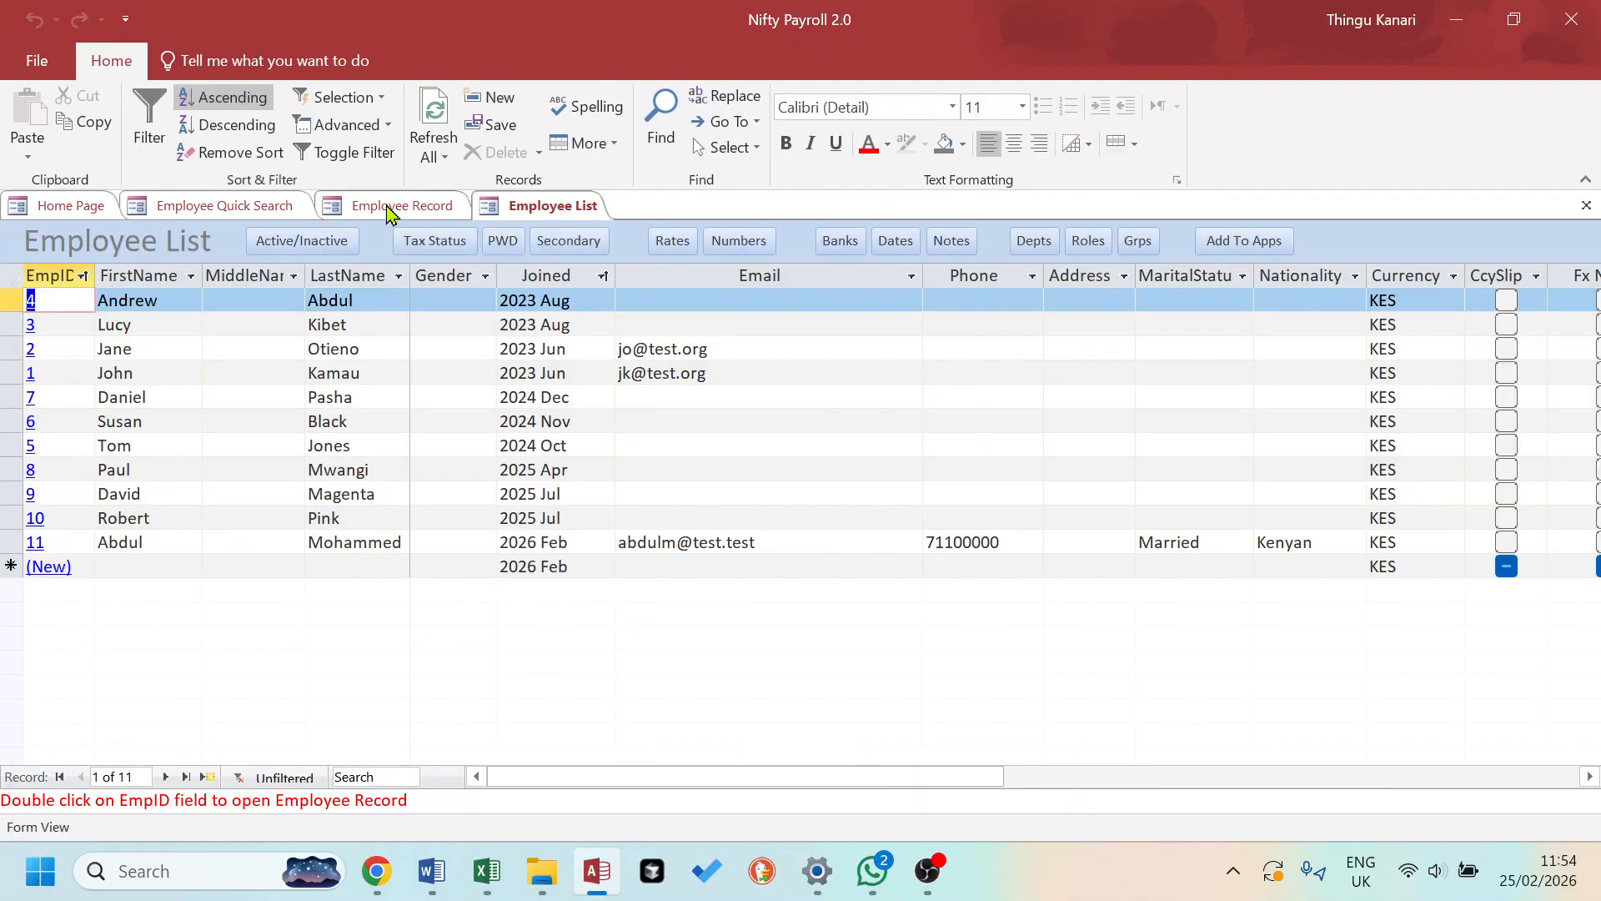
click(244, 206)
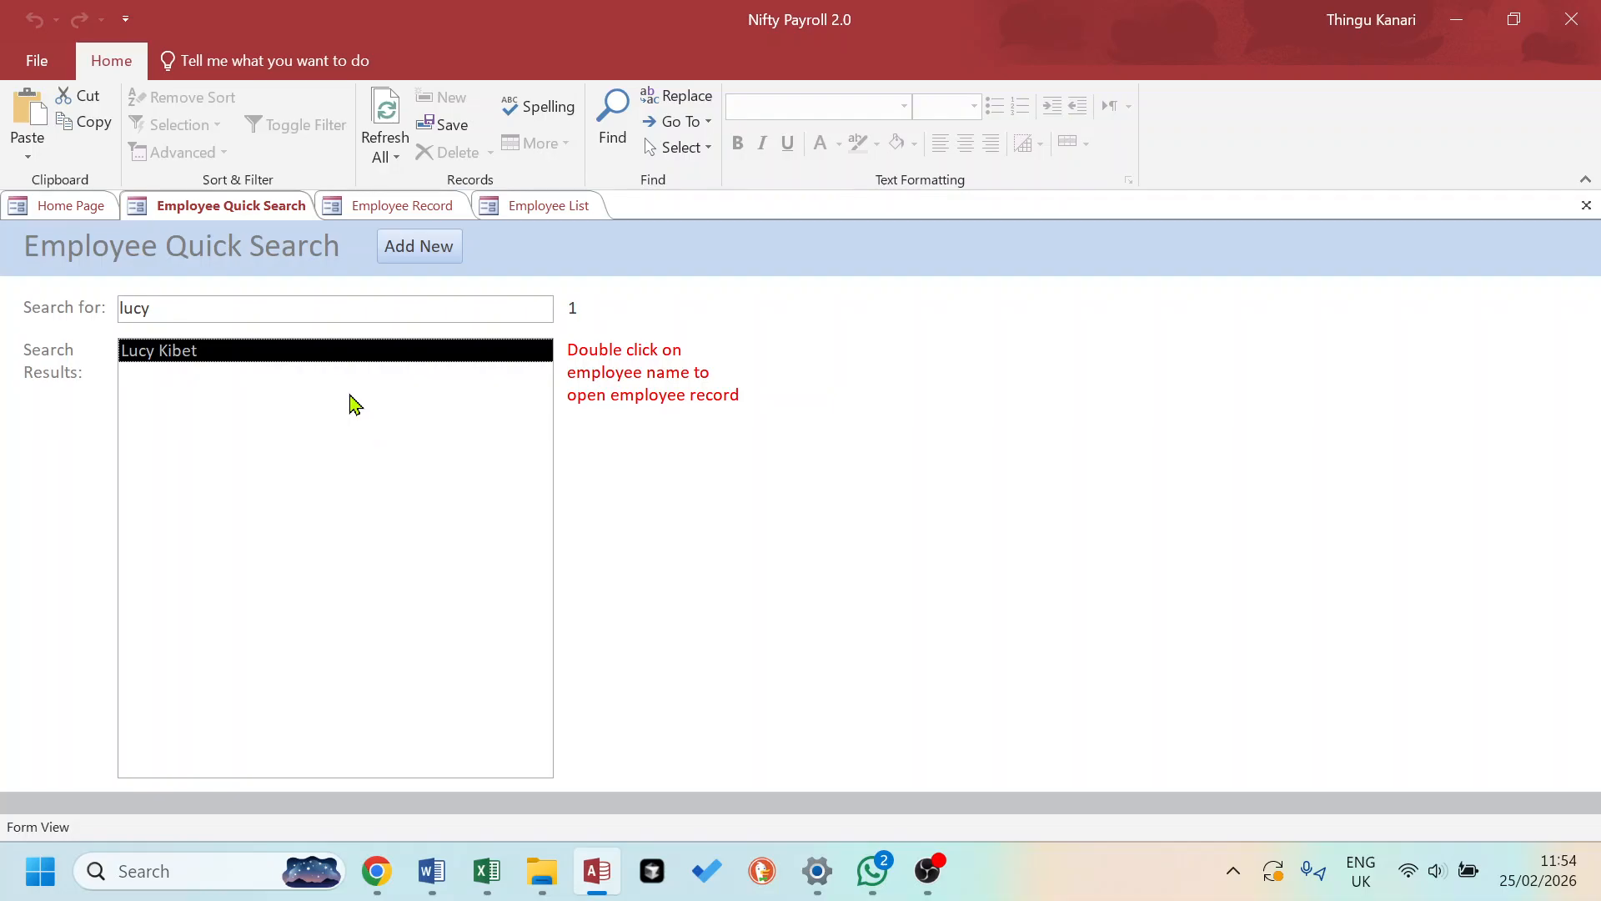
- Close the existing employee's record, add a new employee with the first name Test from the quick search, and close the new record
click(416, 252)
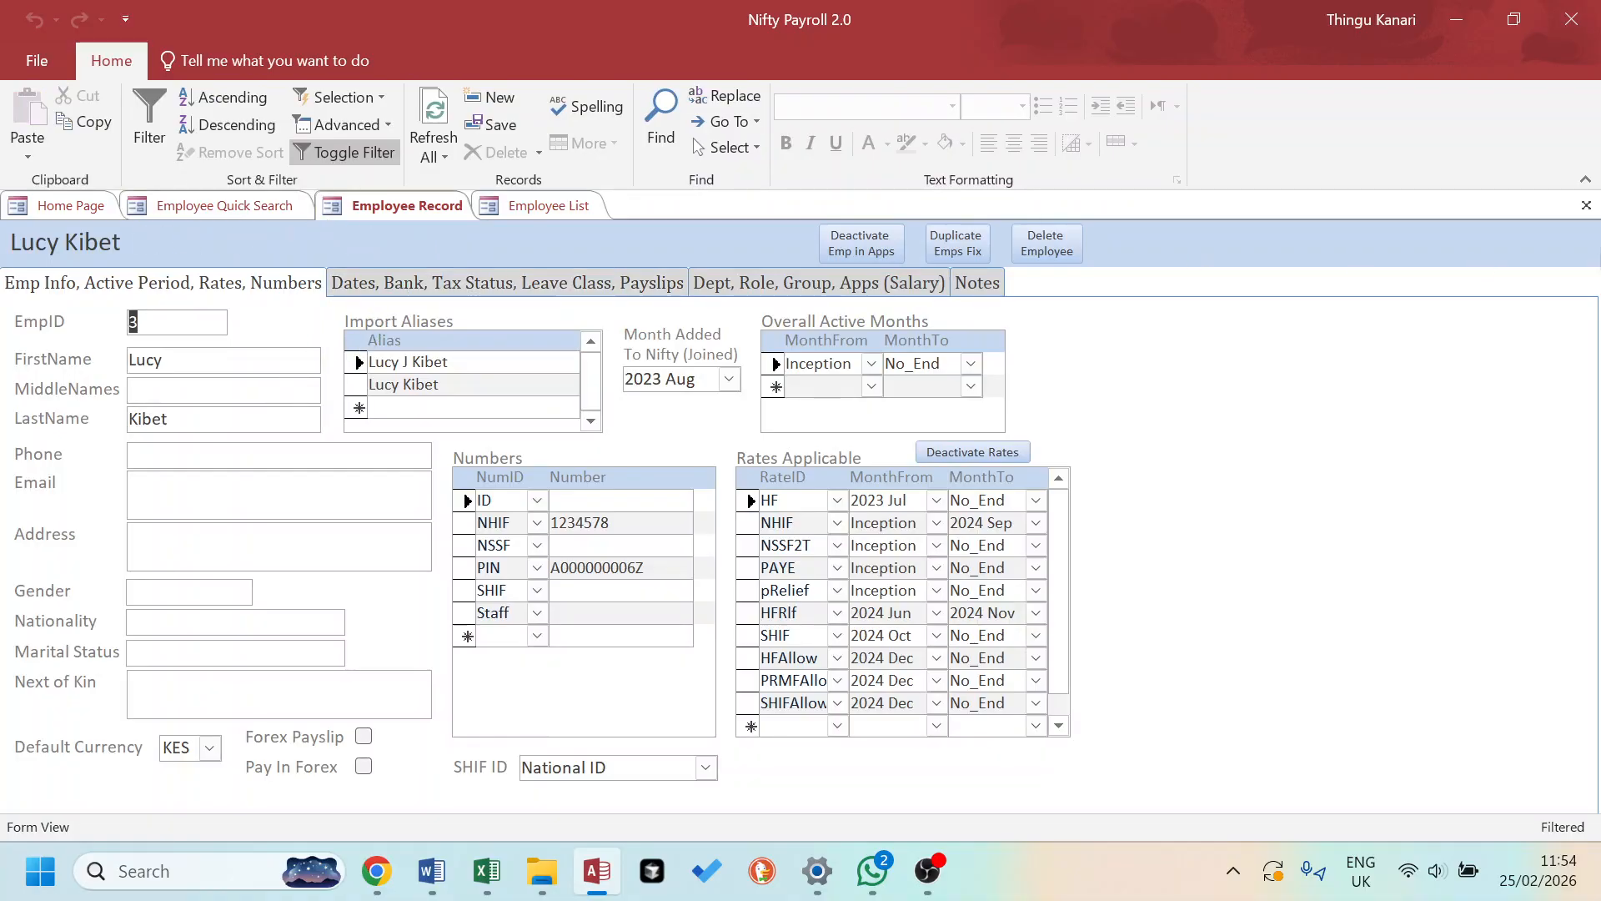
click(1587, 205)
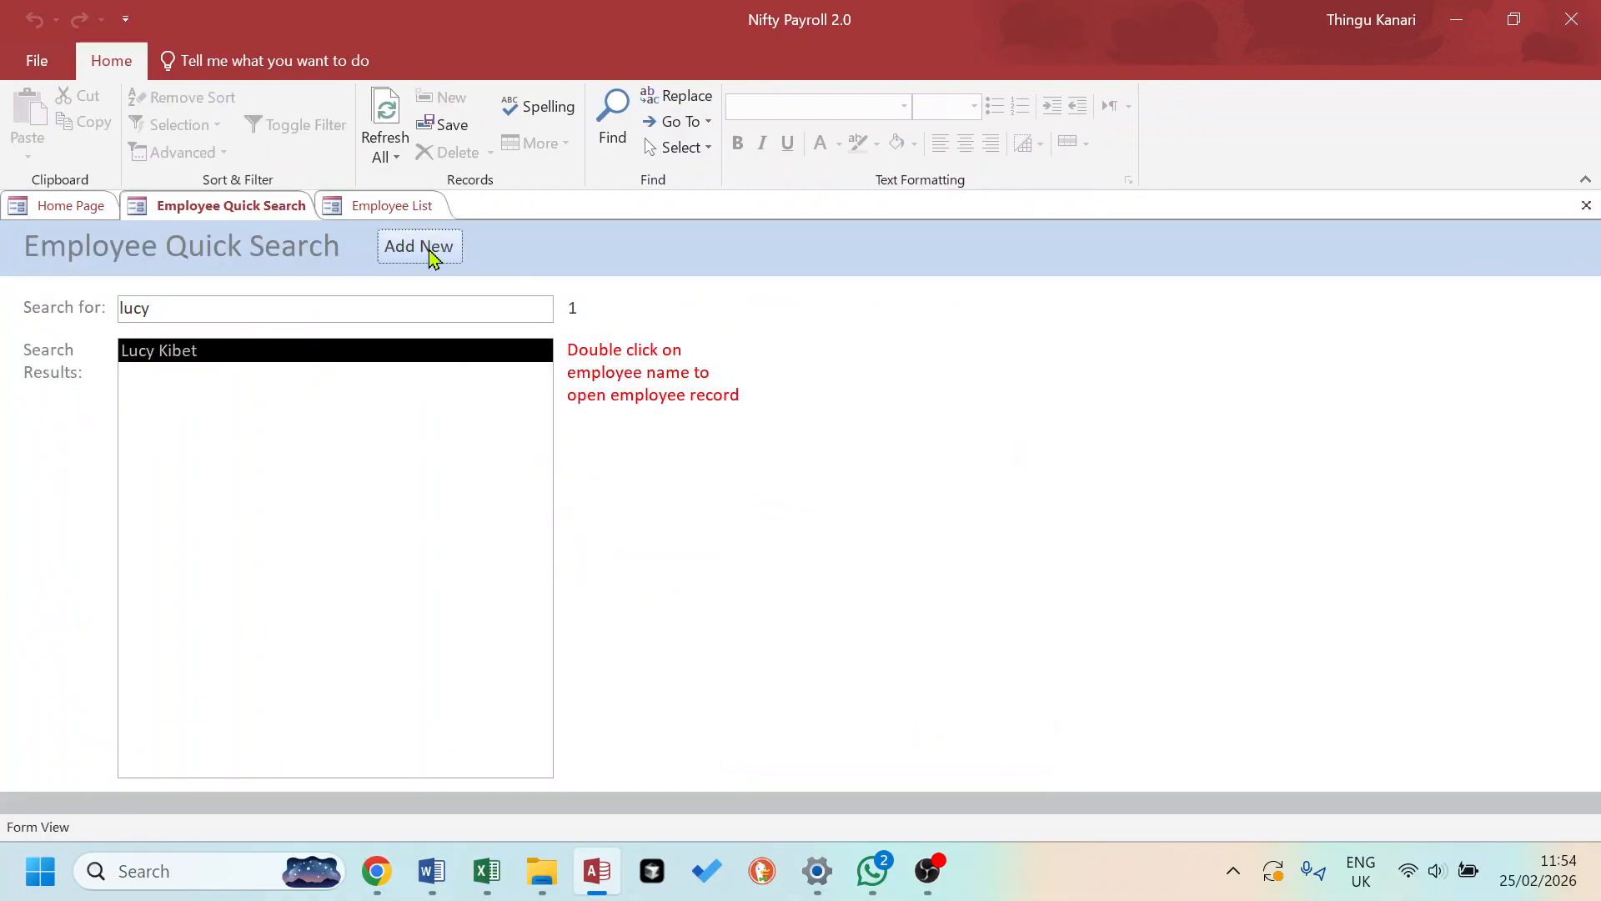
click(427, 244)
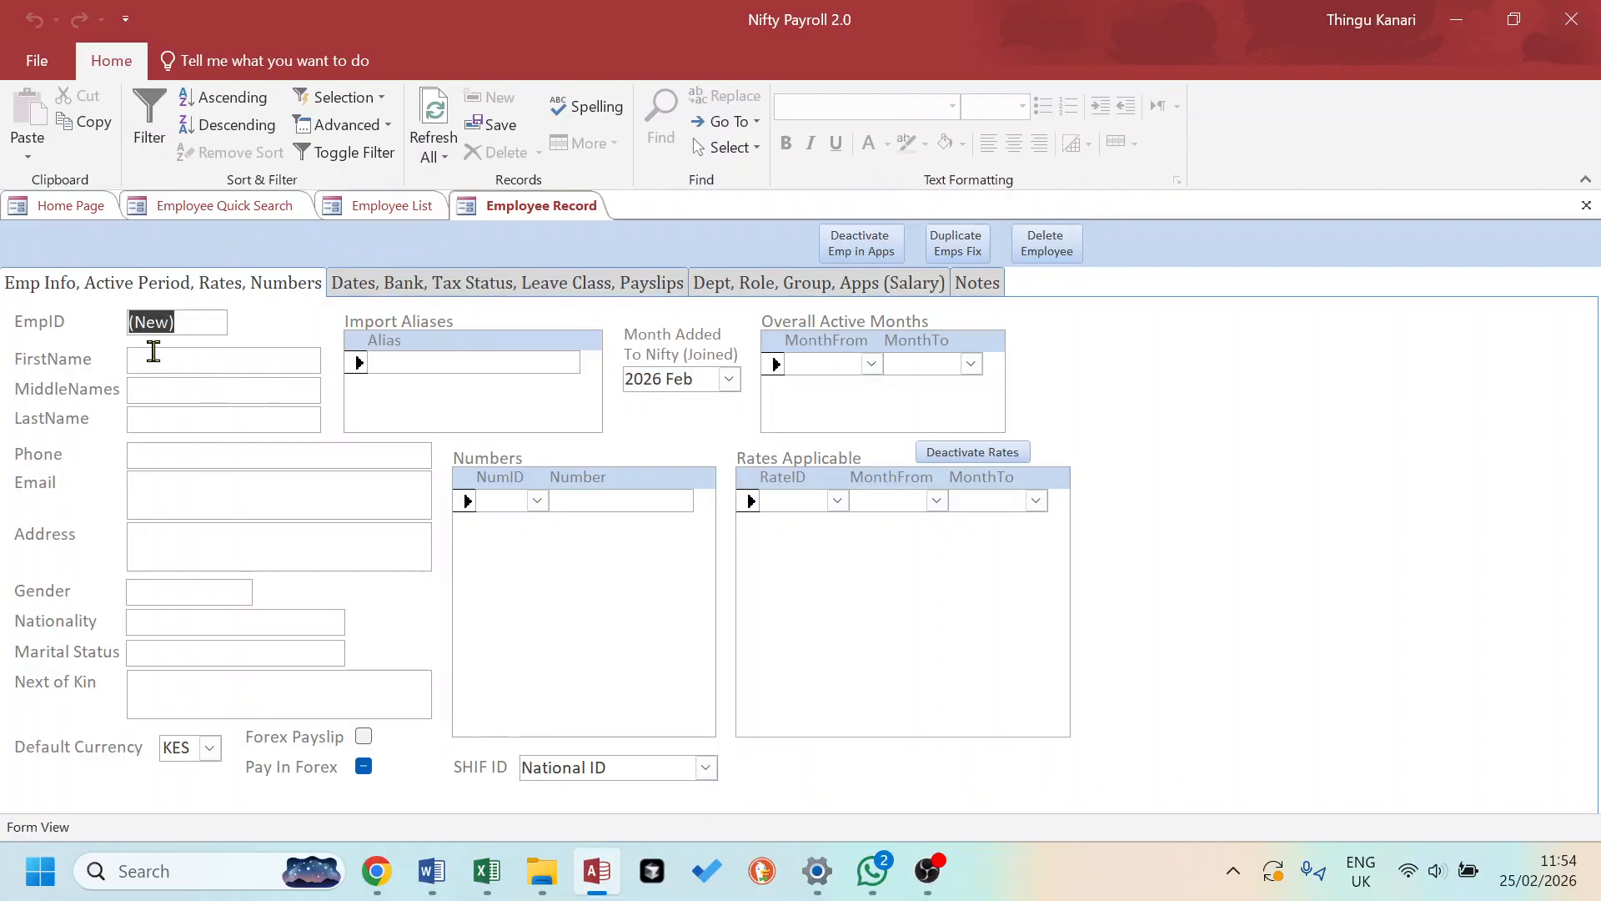
text(Test)
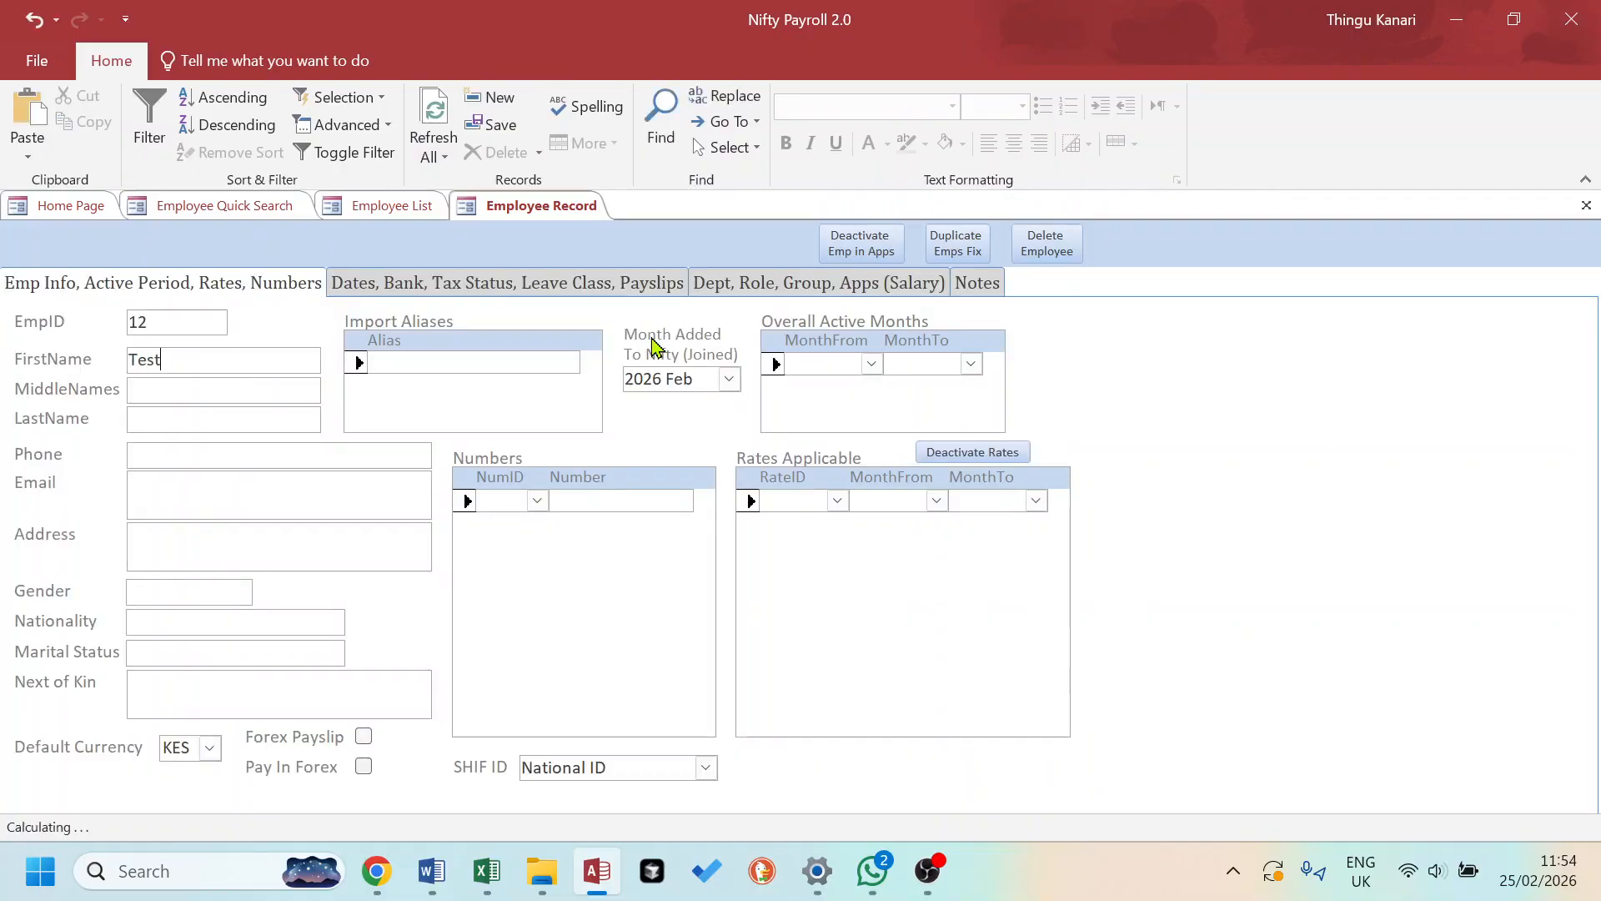
click(178, 421)
click(226, 459)
click(1587, 205)
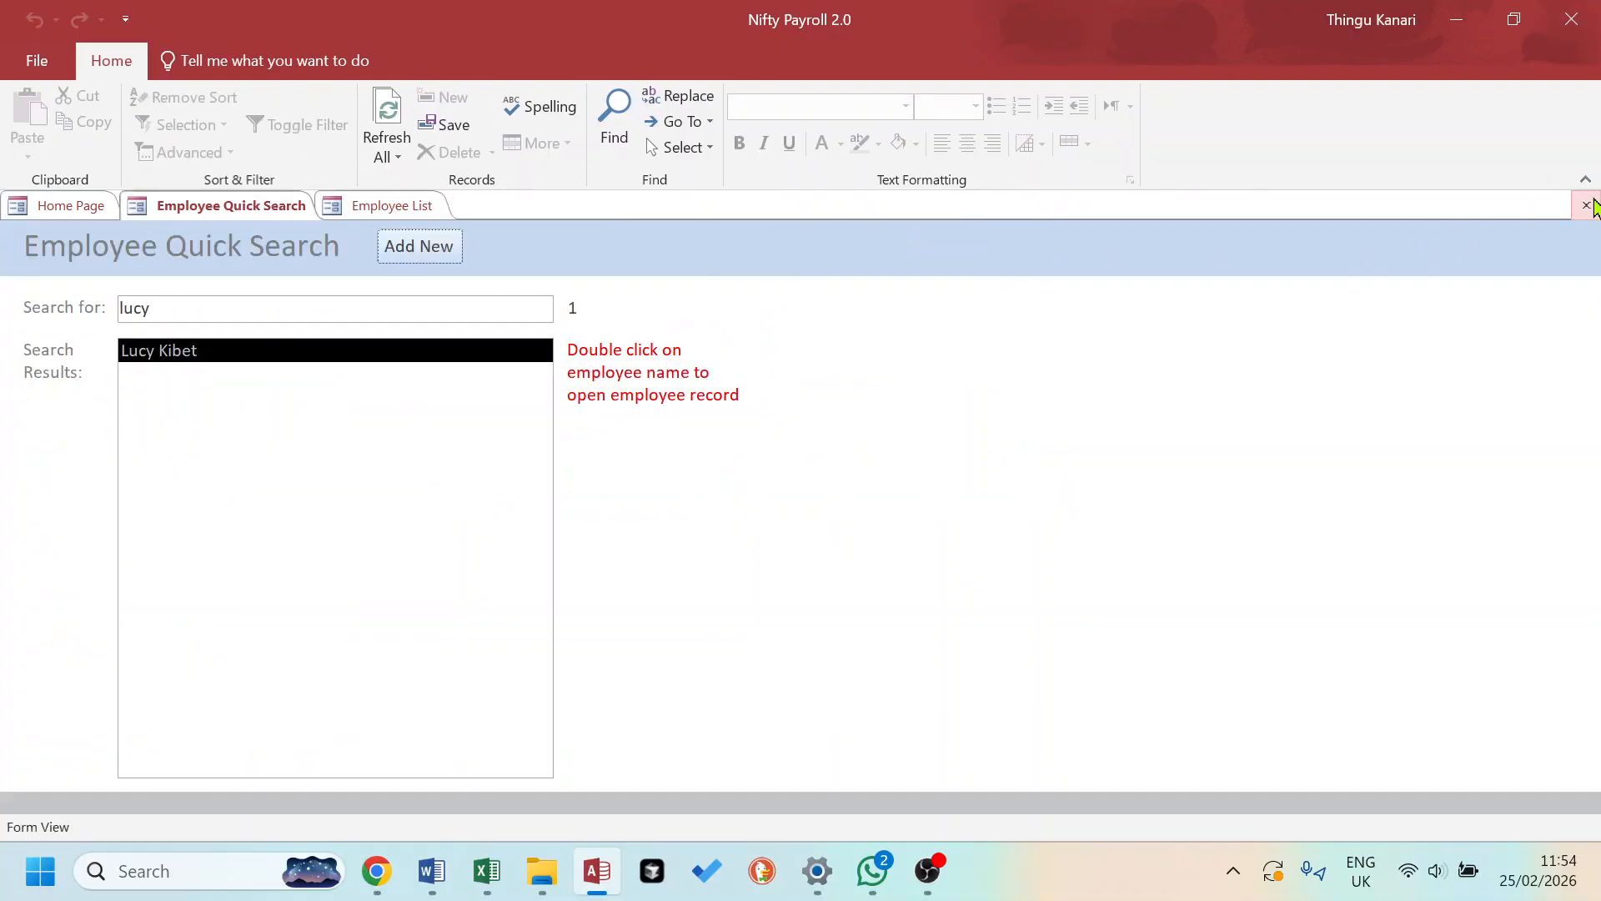
- Check the open employee list and close both it and the quick search
click(384, 207)
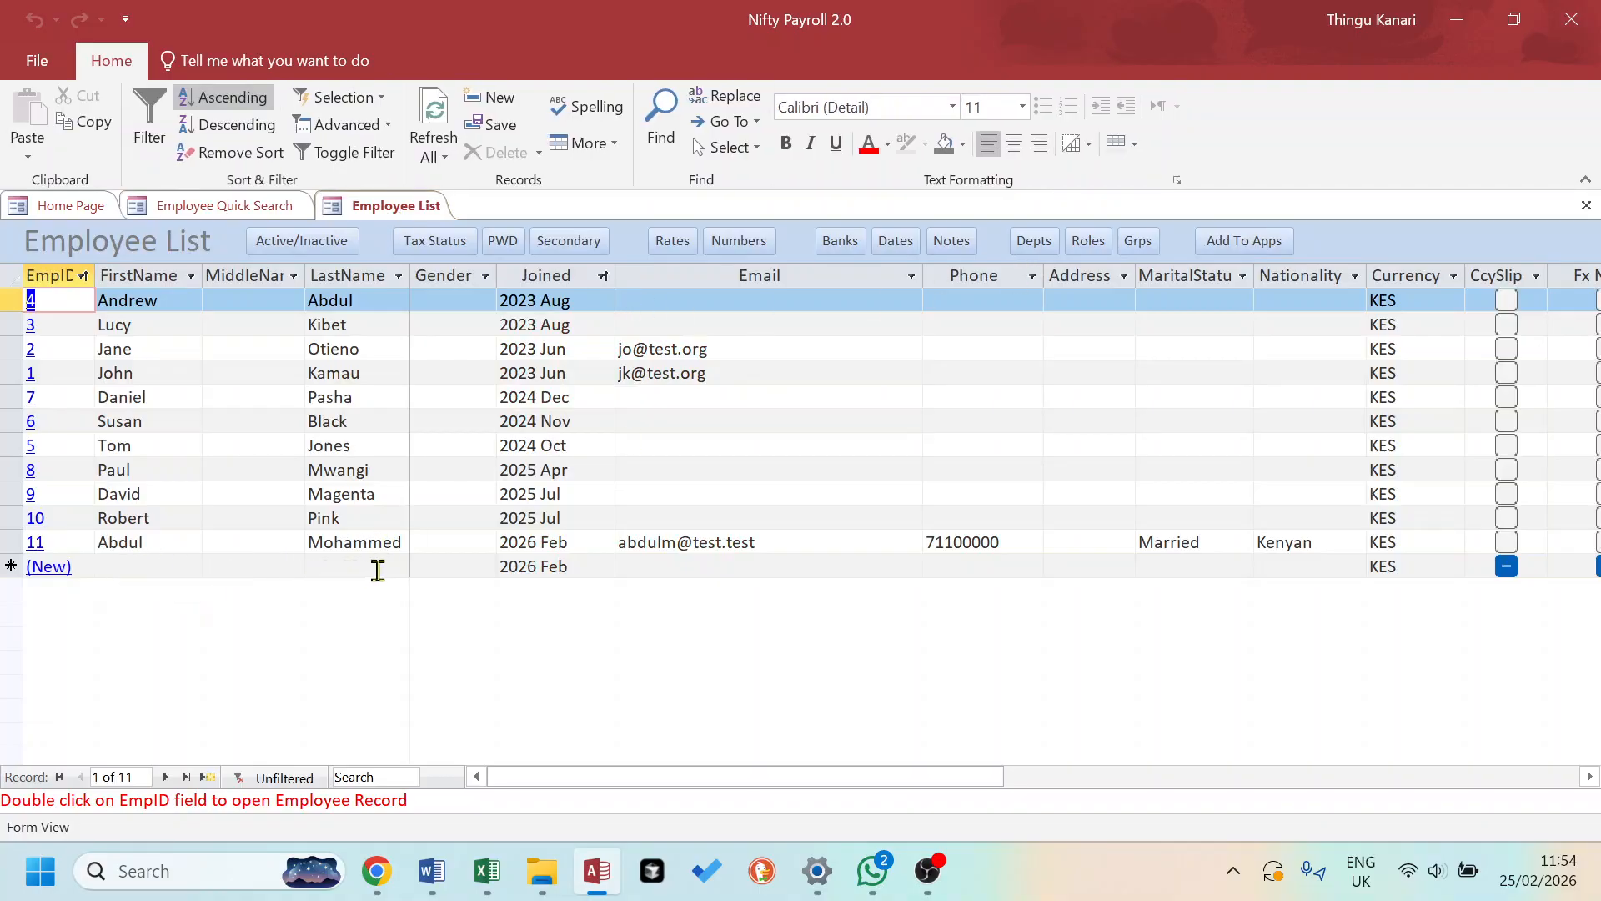
click(1587, 205)
click(1586, 205)
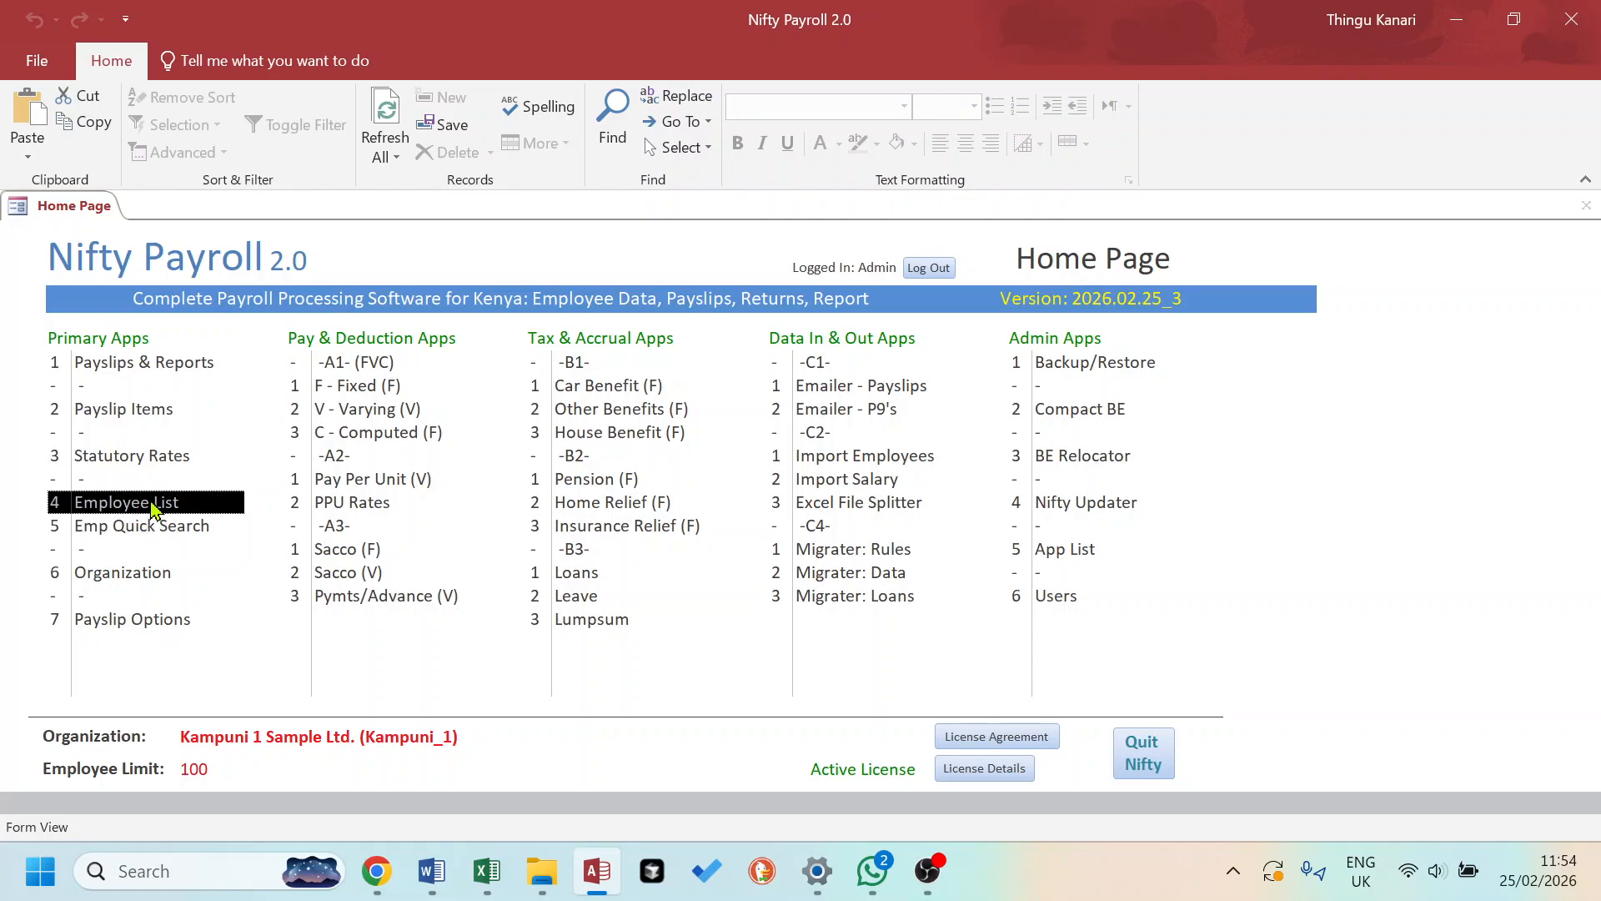
- In Payslip Options, hide Emp Department and Emp Job Title / Role, and show Emp Bank Account Details, Organization Logo and Organization PIN on payslips
click(117, 631)
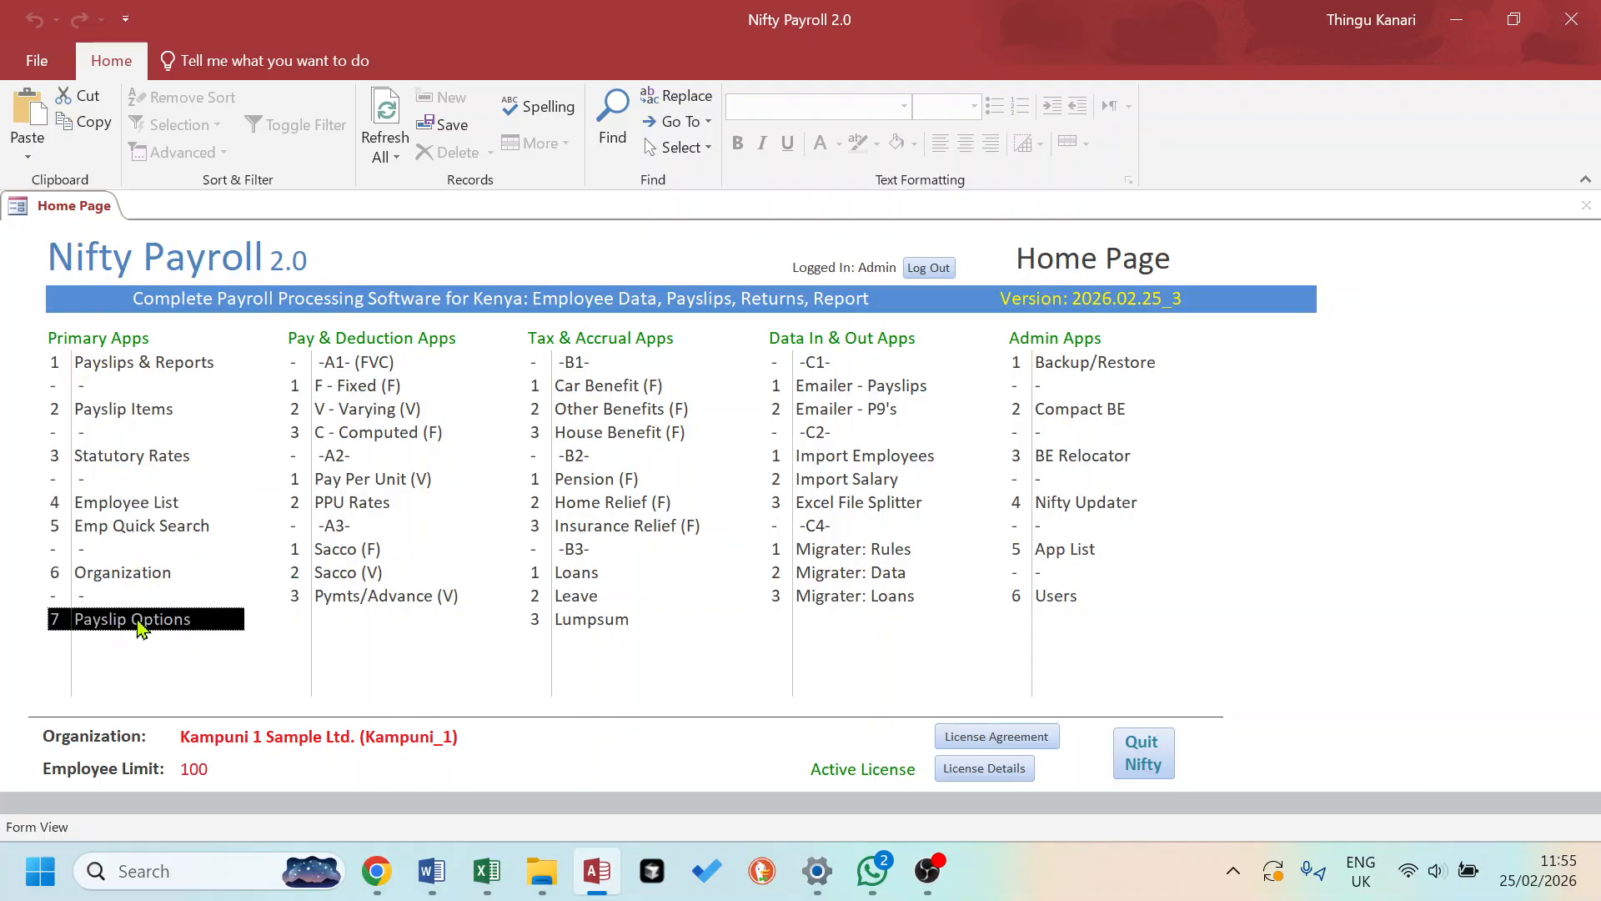
double_click(141, 627)
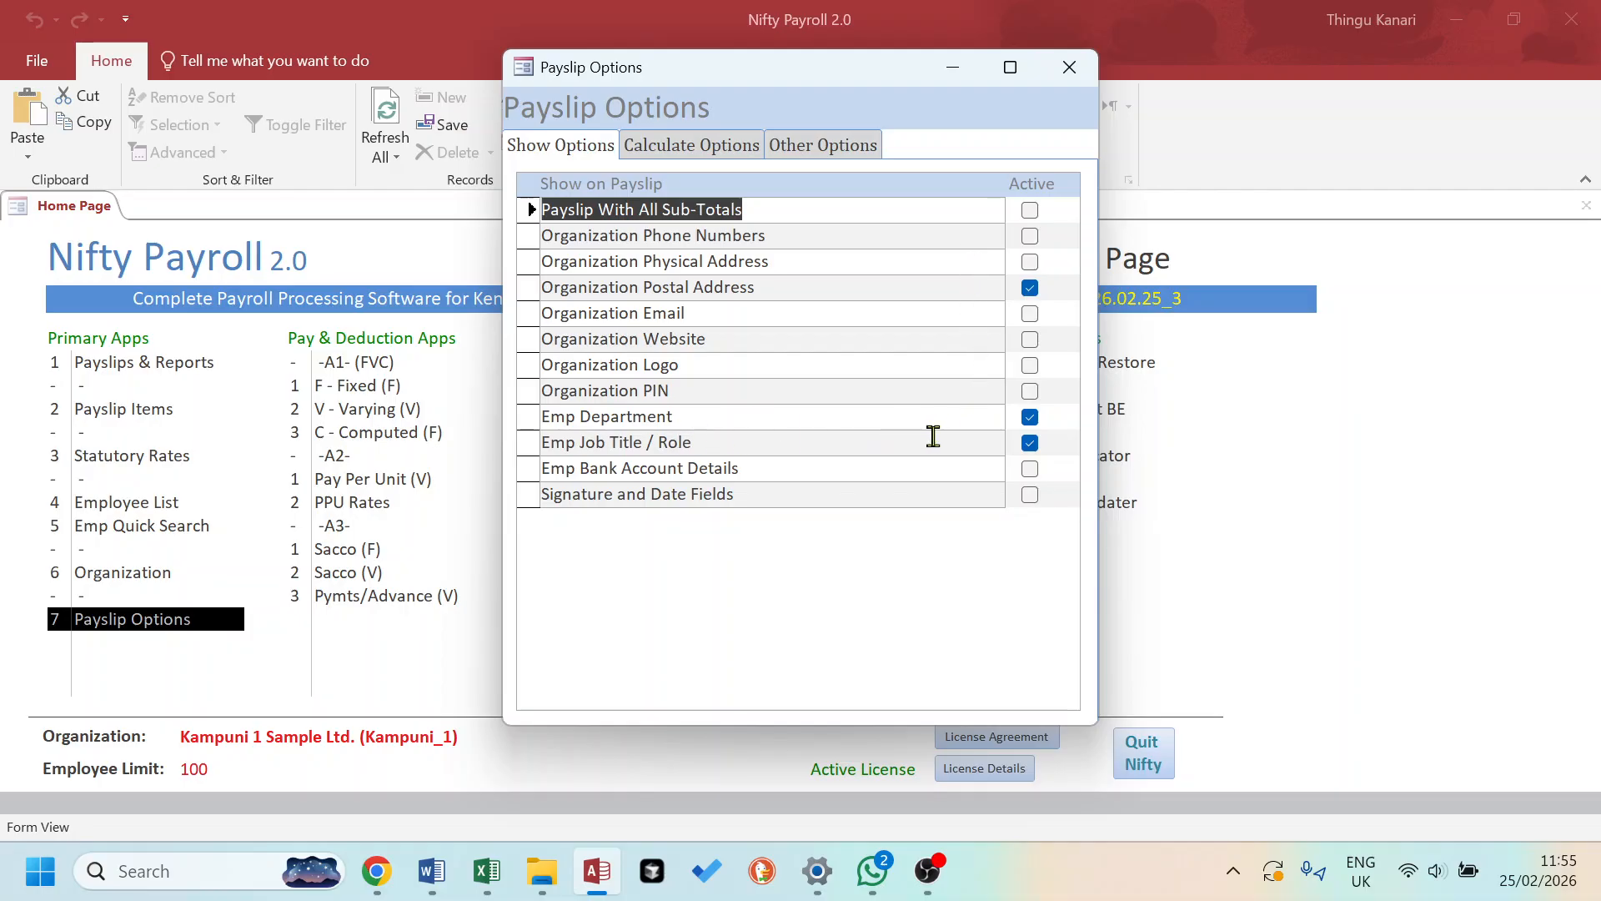
click(1031, 418)
click(1031, 444)
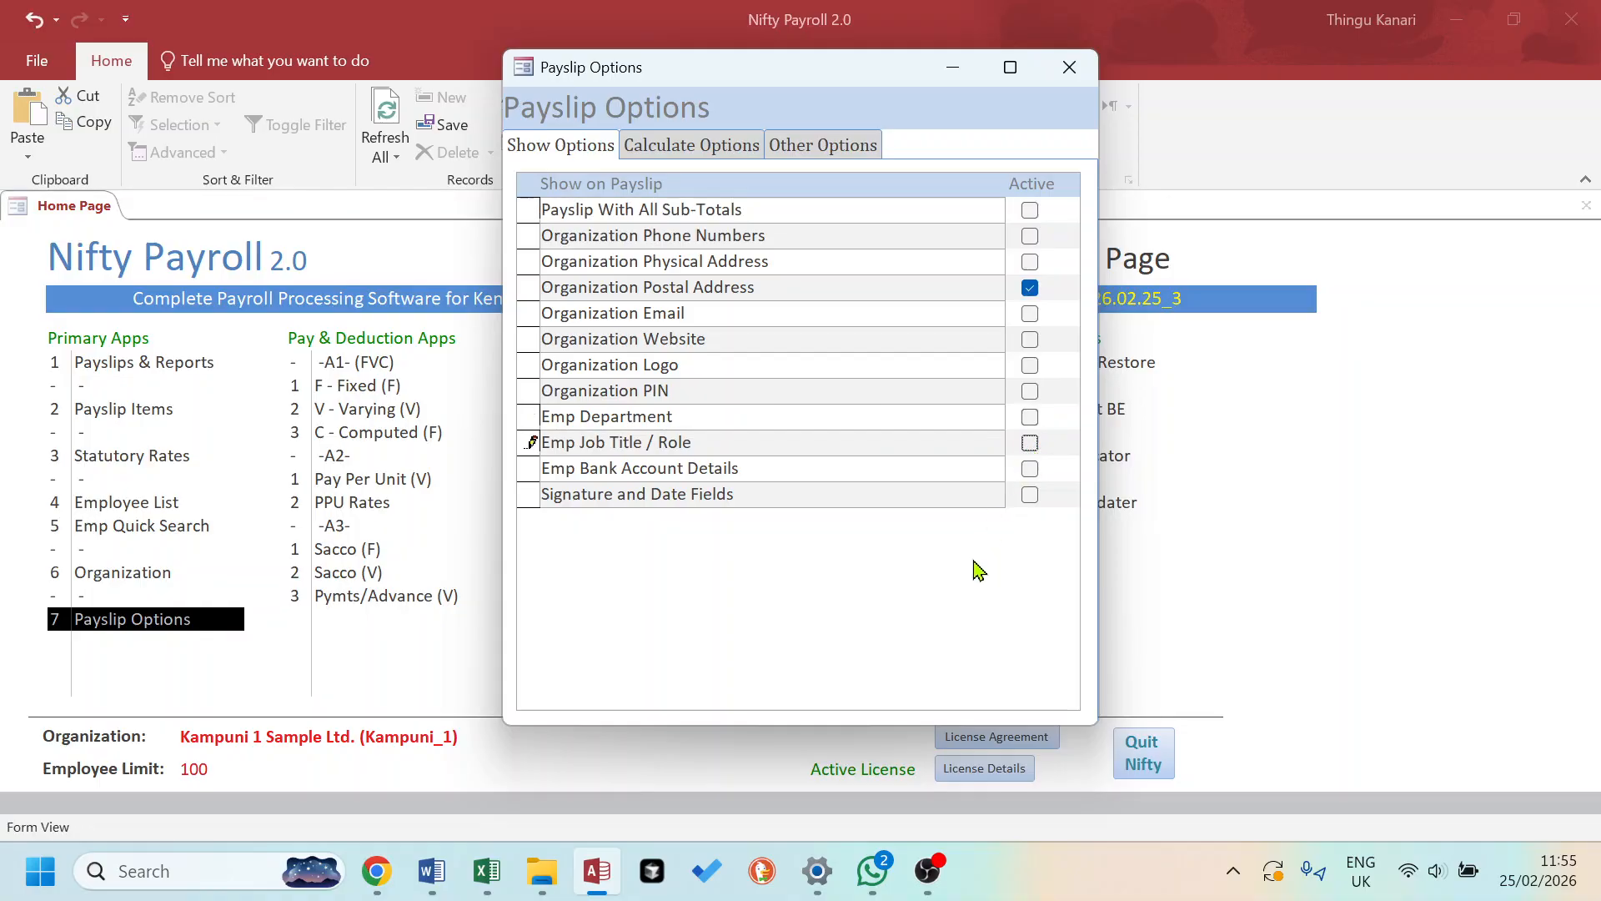
click(1031, 471)
click(1031, 367)
click(1029, 393)
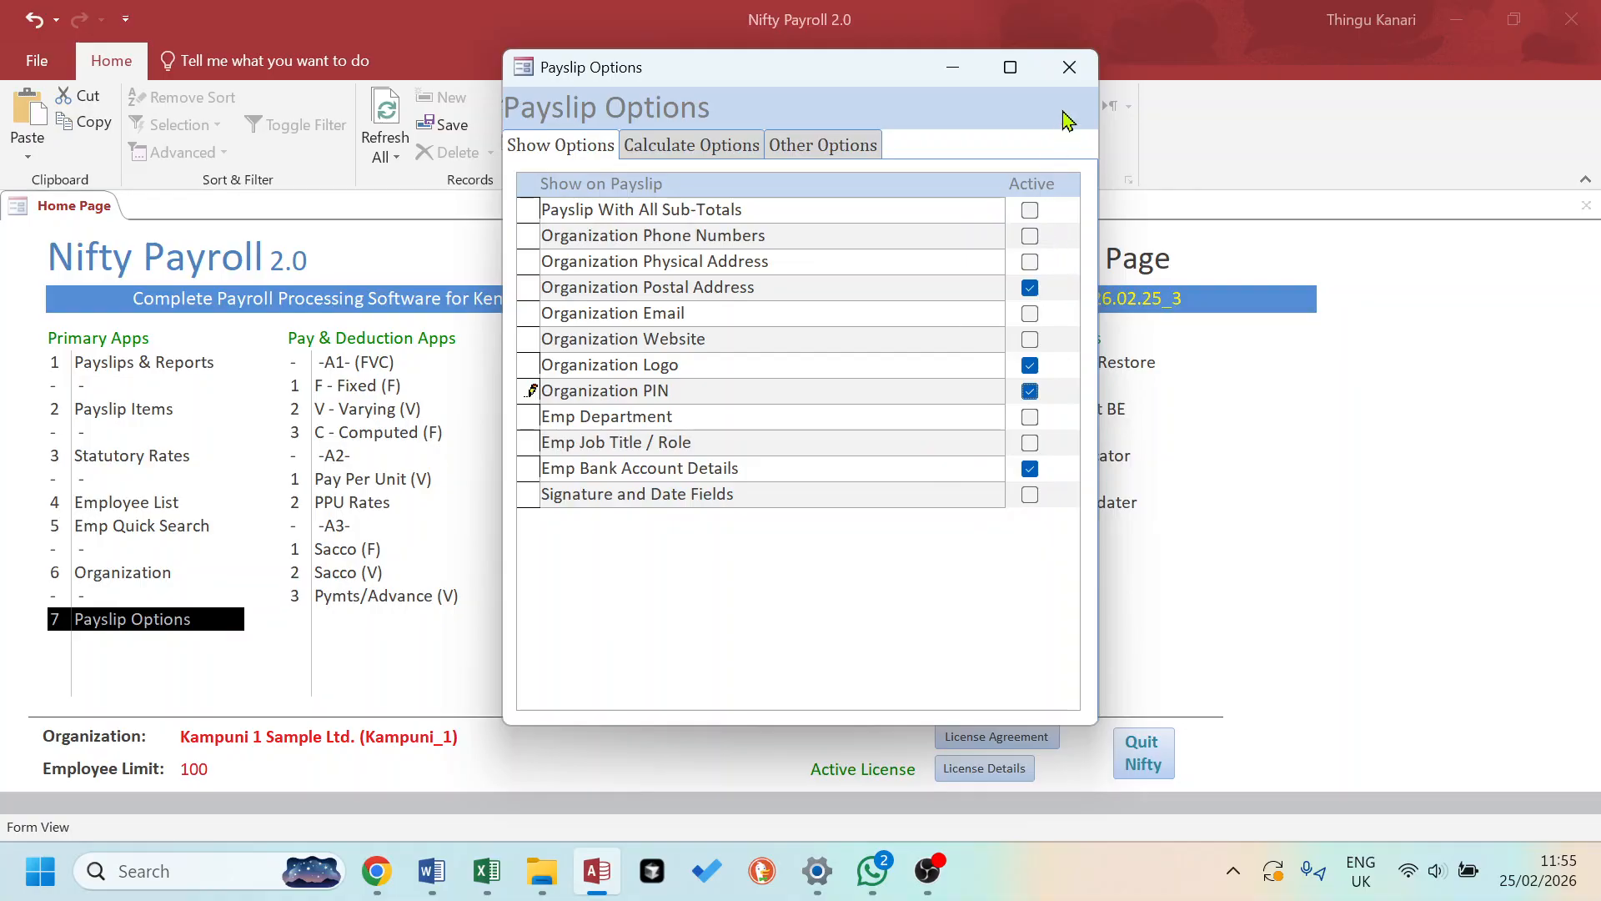
click(1069, 67)
- Open Payslips & Reports and process the payslips for 2026 Feb, confirming the run
click(160, 362)
click(580, 240)
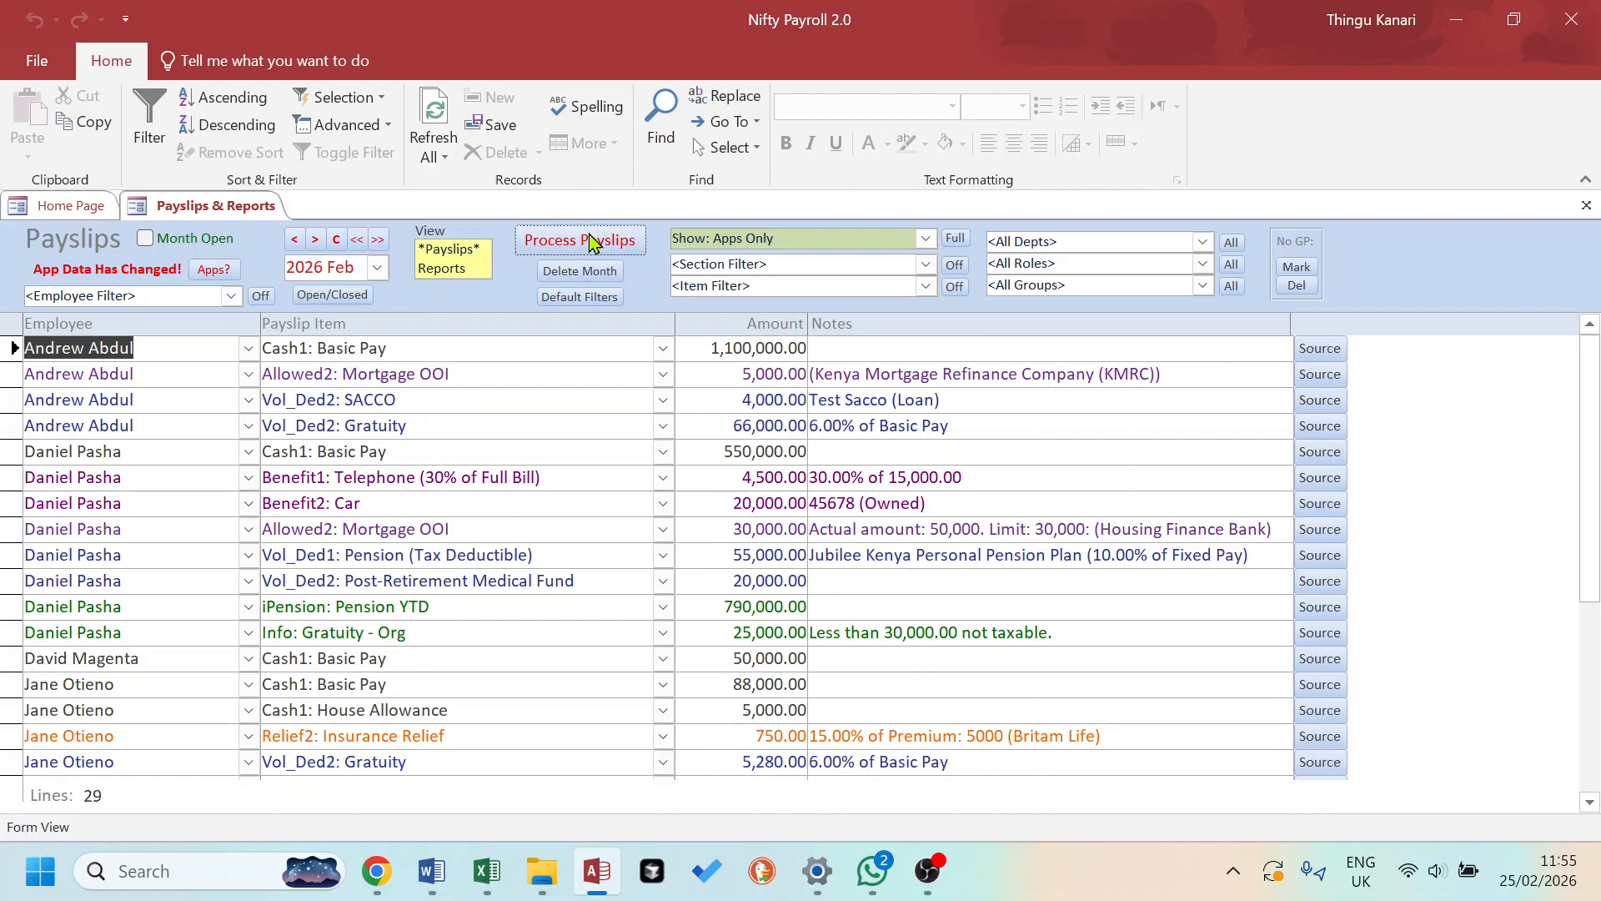
click(876, 554)
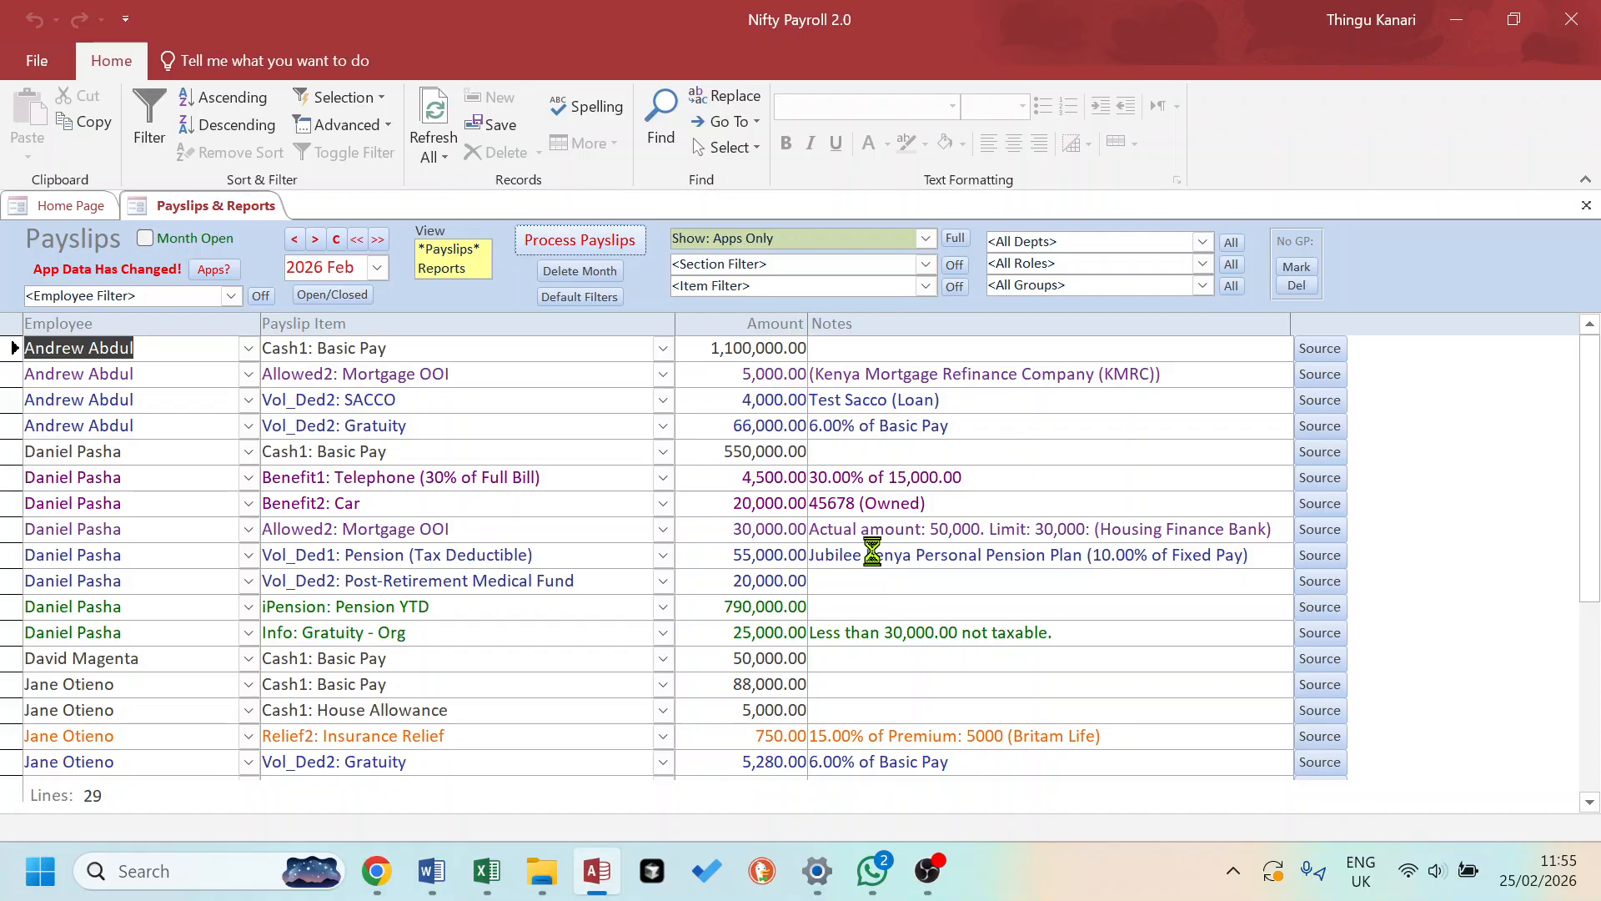
click(872, 538)
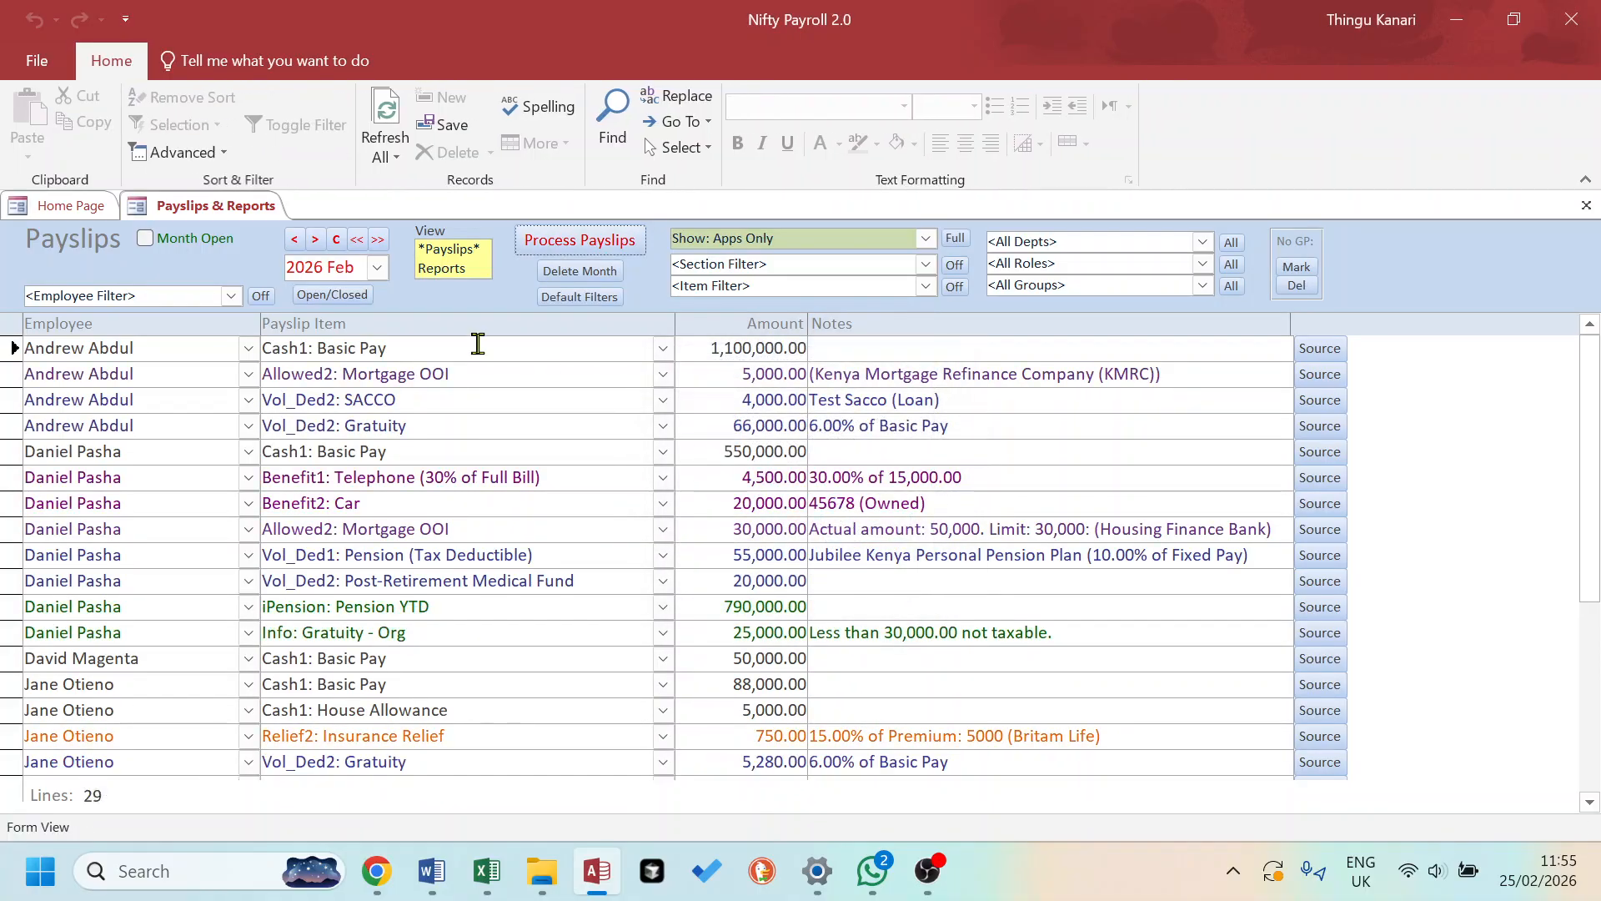
- Preview the one-per-page payslips report for 2026 Feb, examine the first payslip's header and close the preview
click(442, 268)
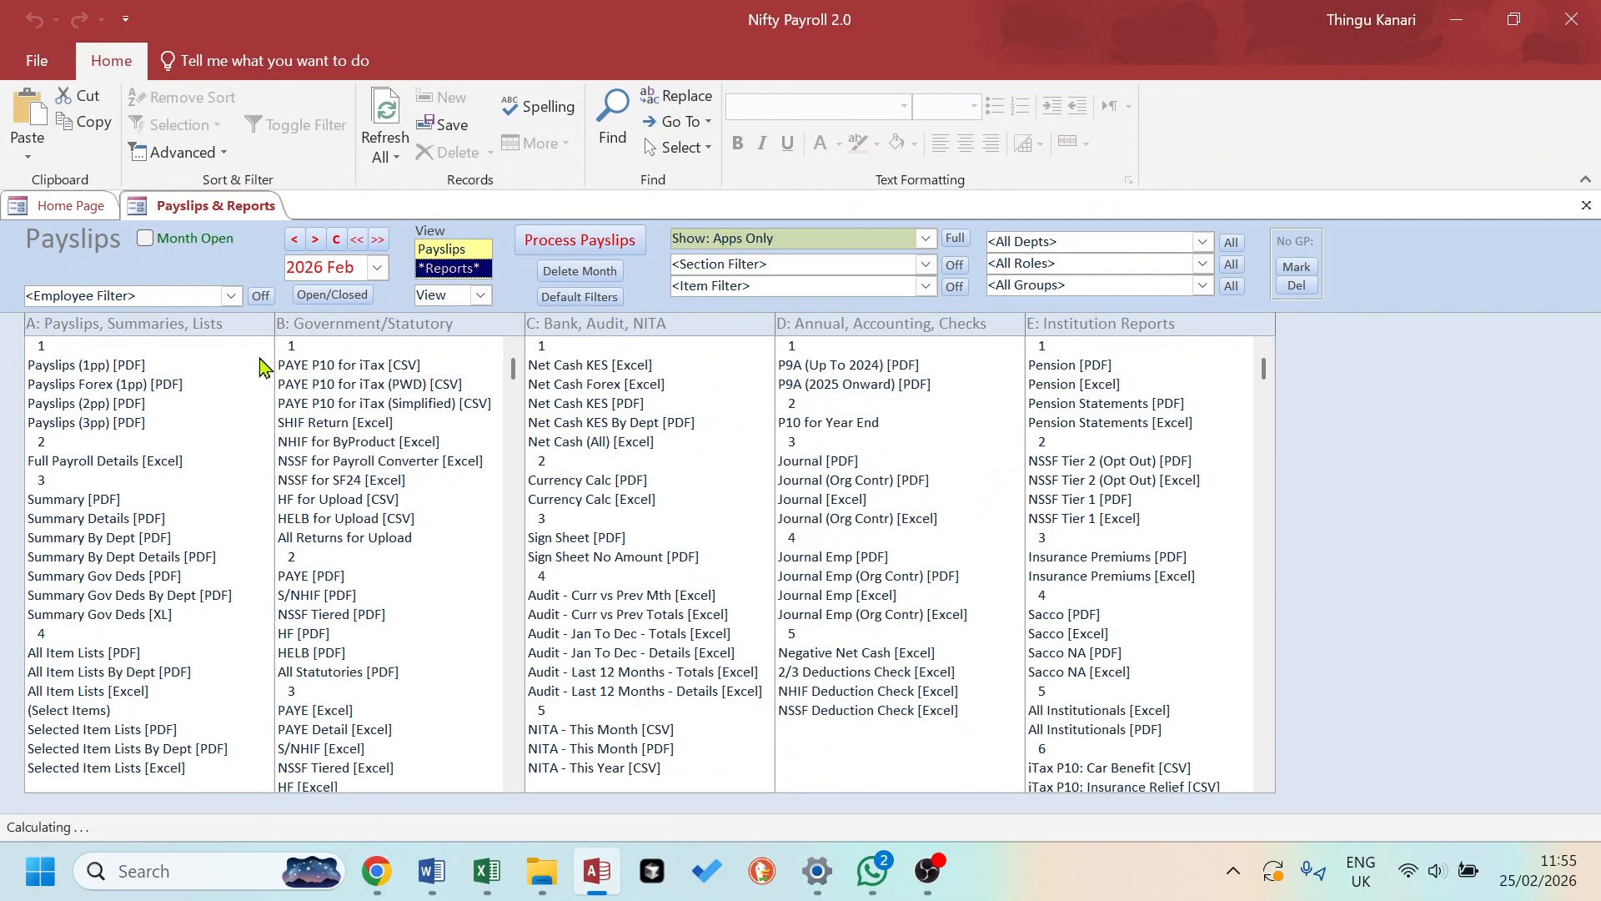
click(113, 364)
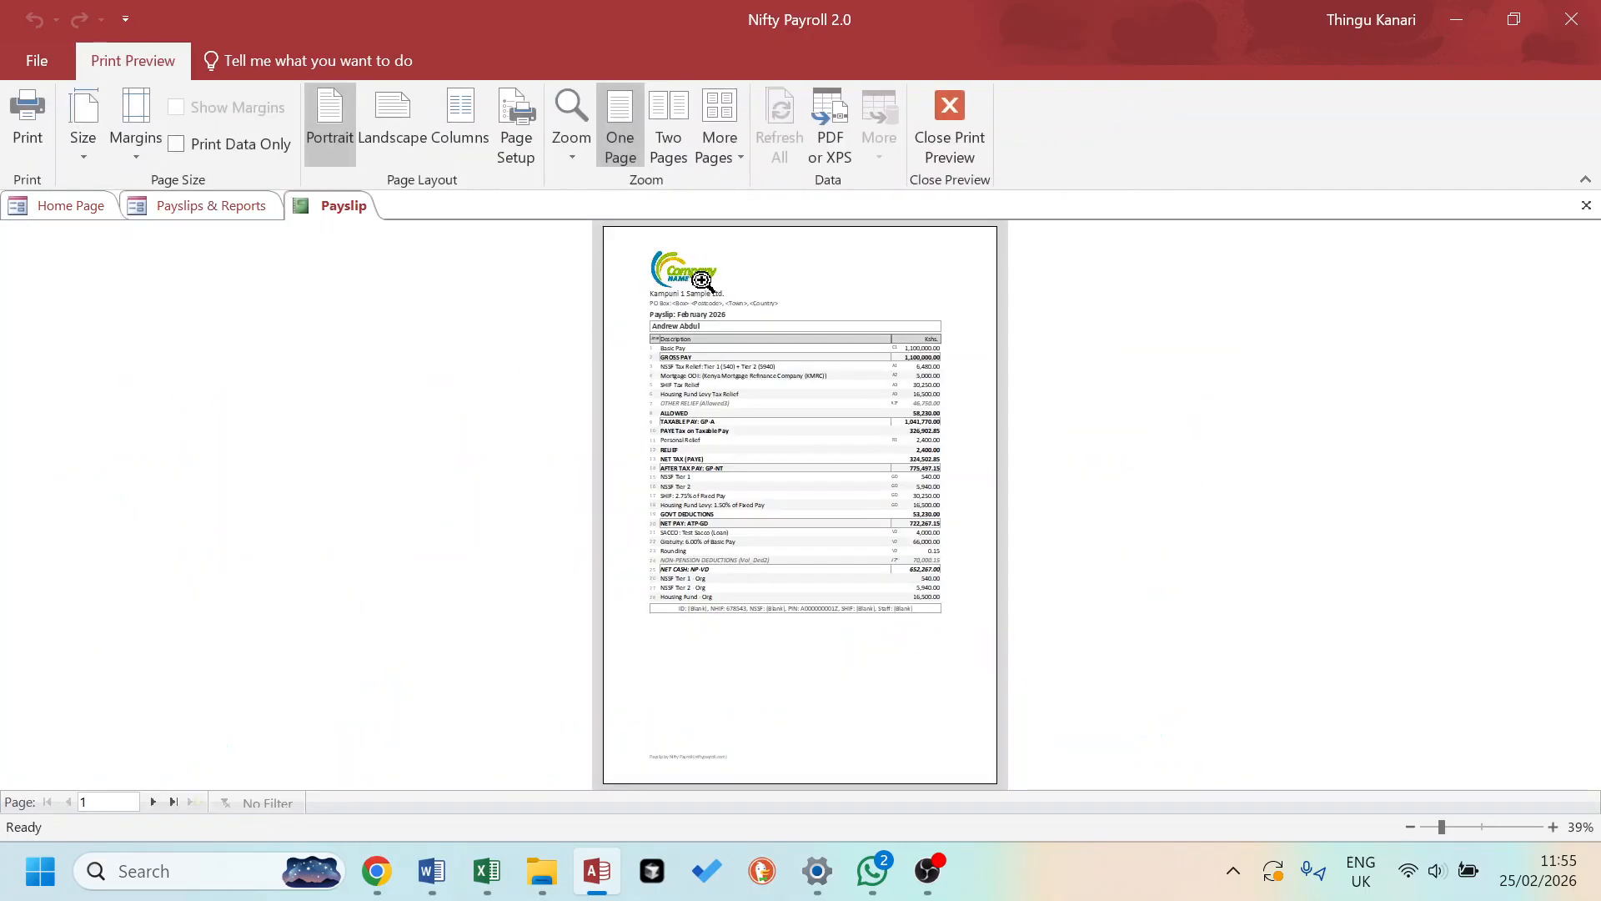
click(750, 252)
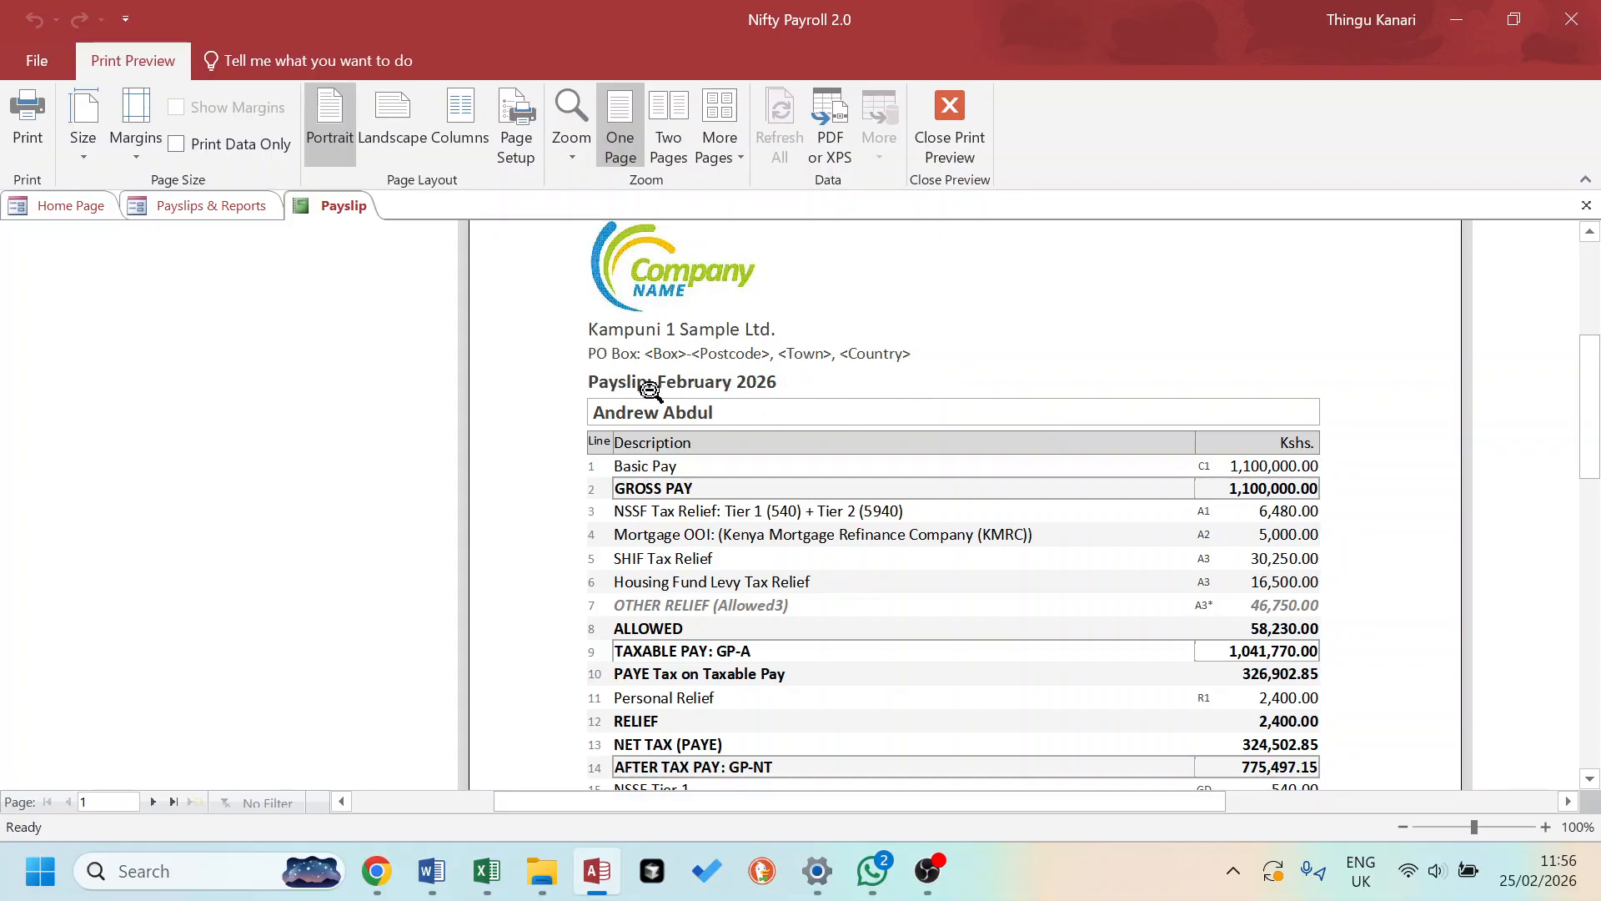
click(1586, 205)
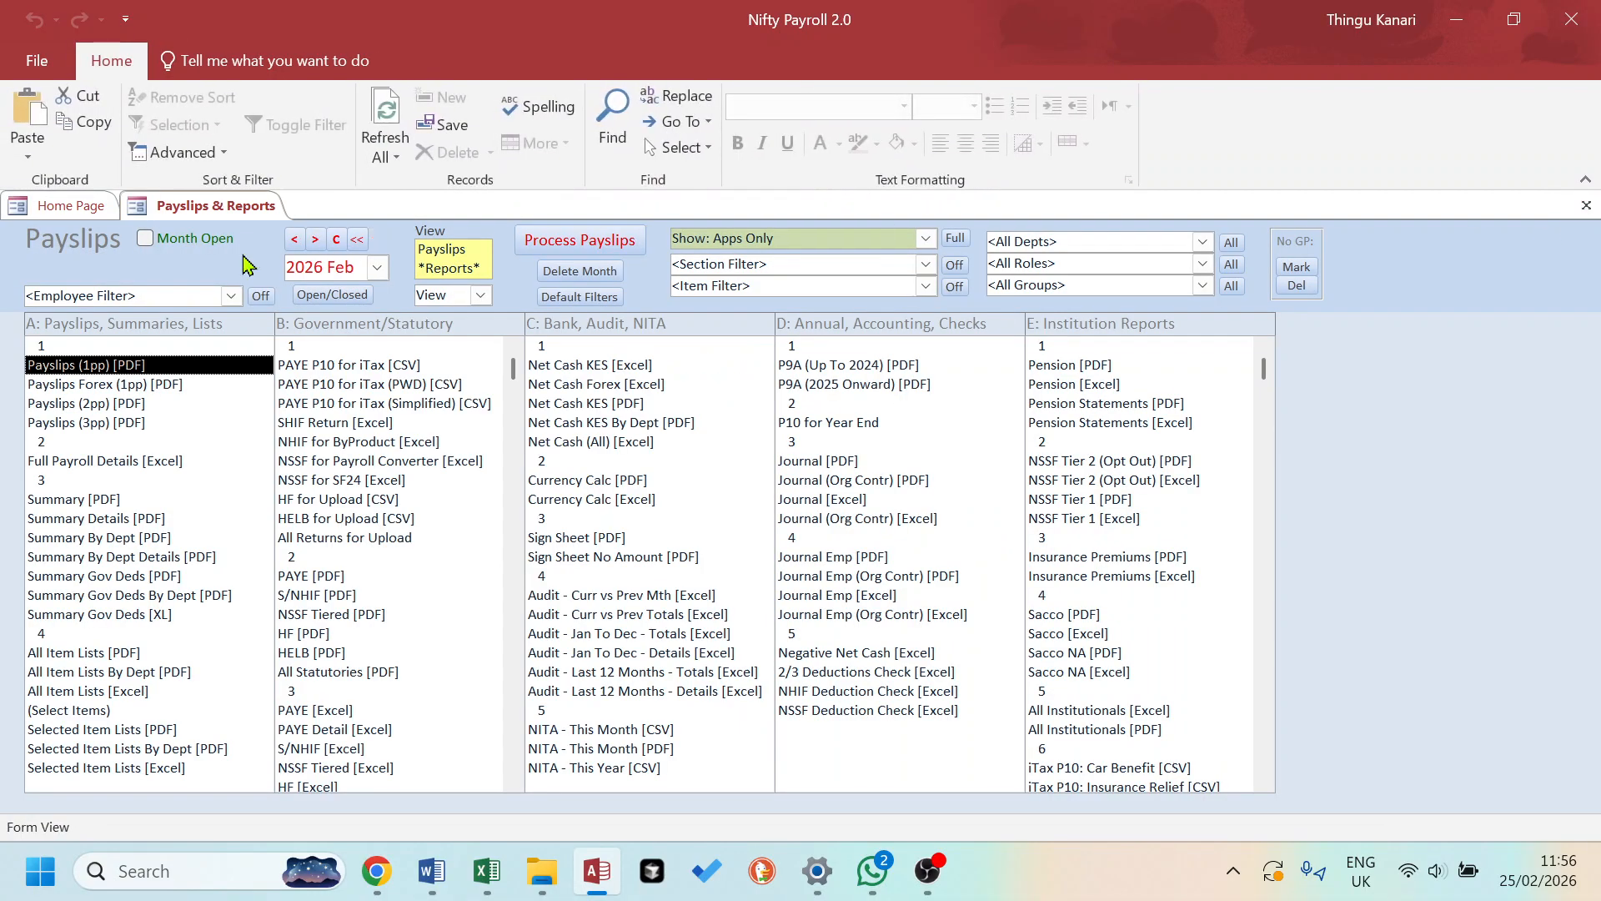
- In Payslip Options, show Emp Department and Emp Job Title / Role on payslips and close the options
click(71, 205)
click(116, 624)
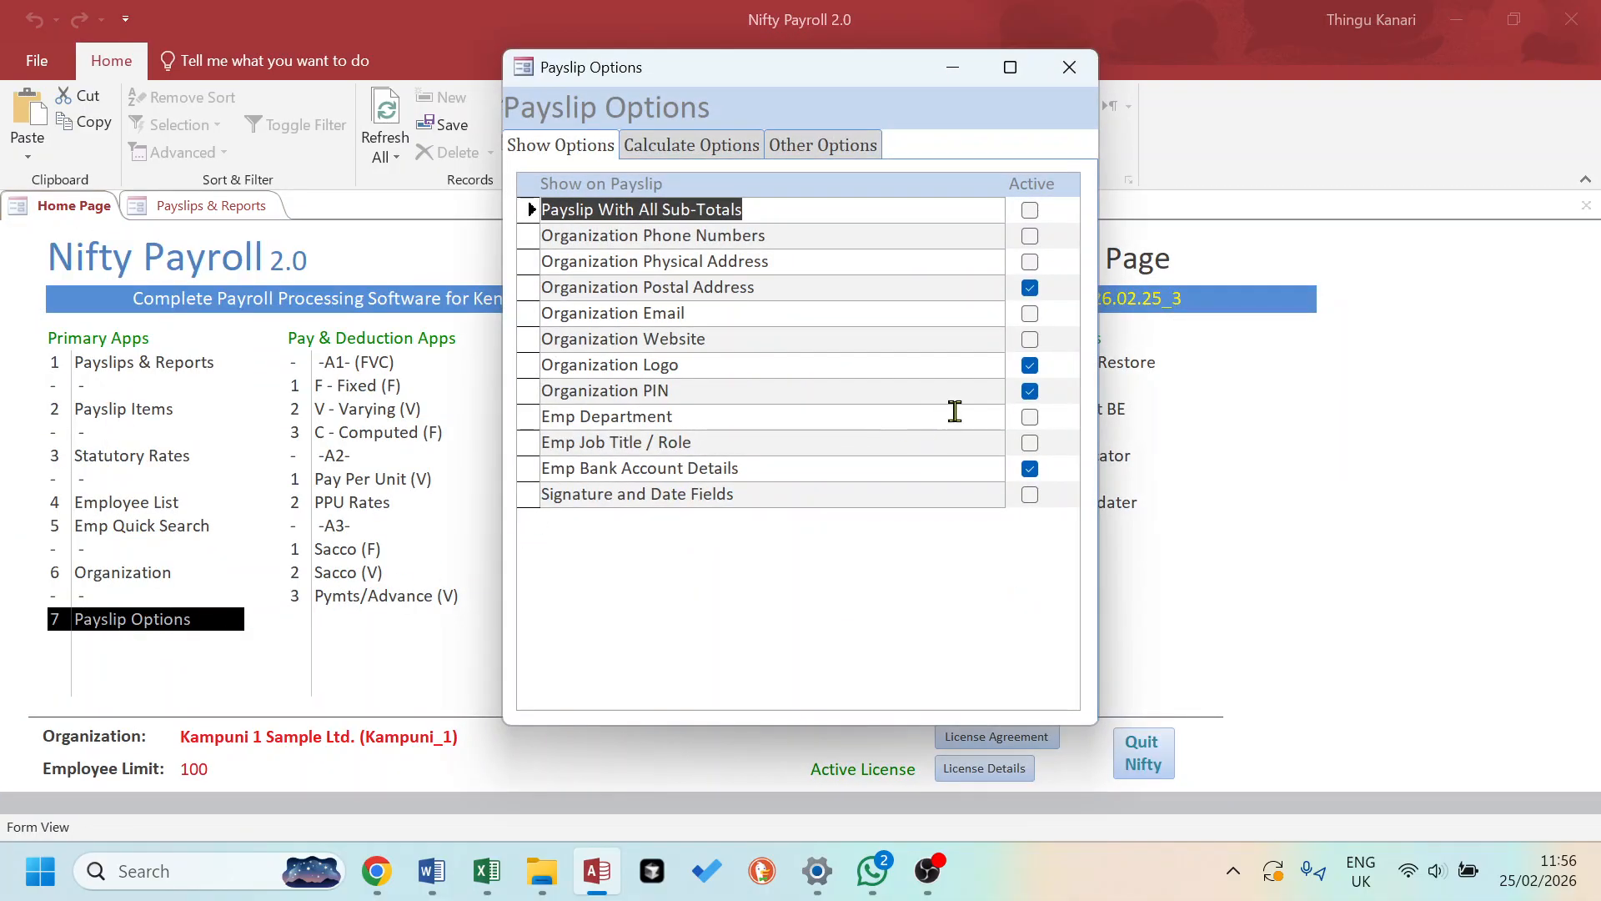
click(1030, 417)
click(1030, 442)
click(1069, 67)
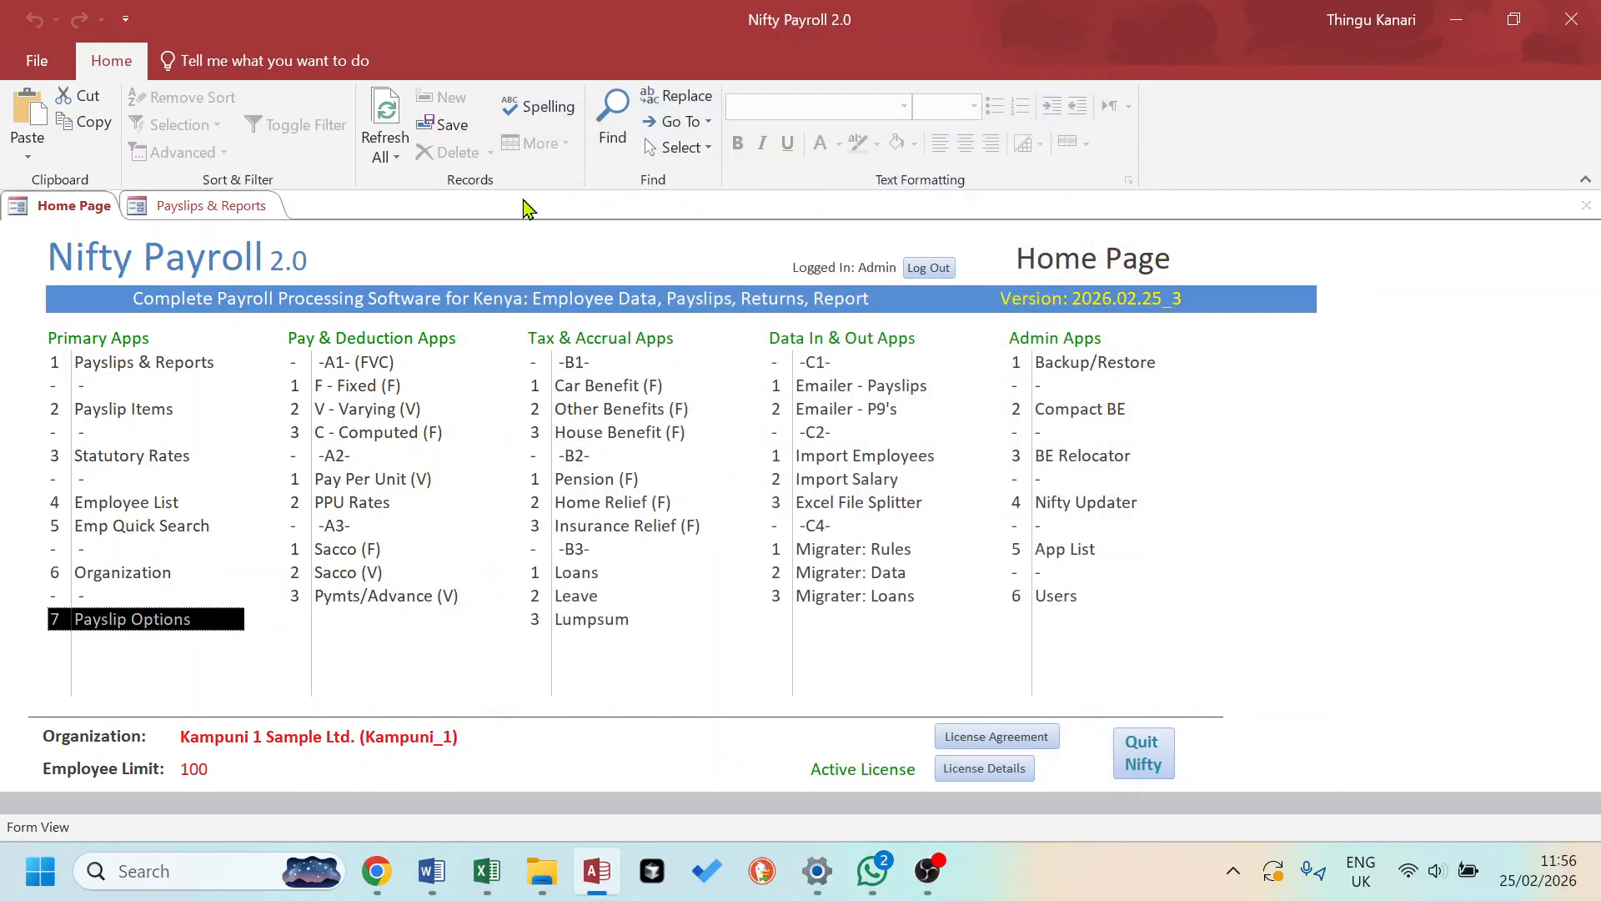
- Preview the one-per-page payslips again and check the department and role line on each payslip through to the last
click(190, 208)
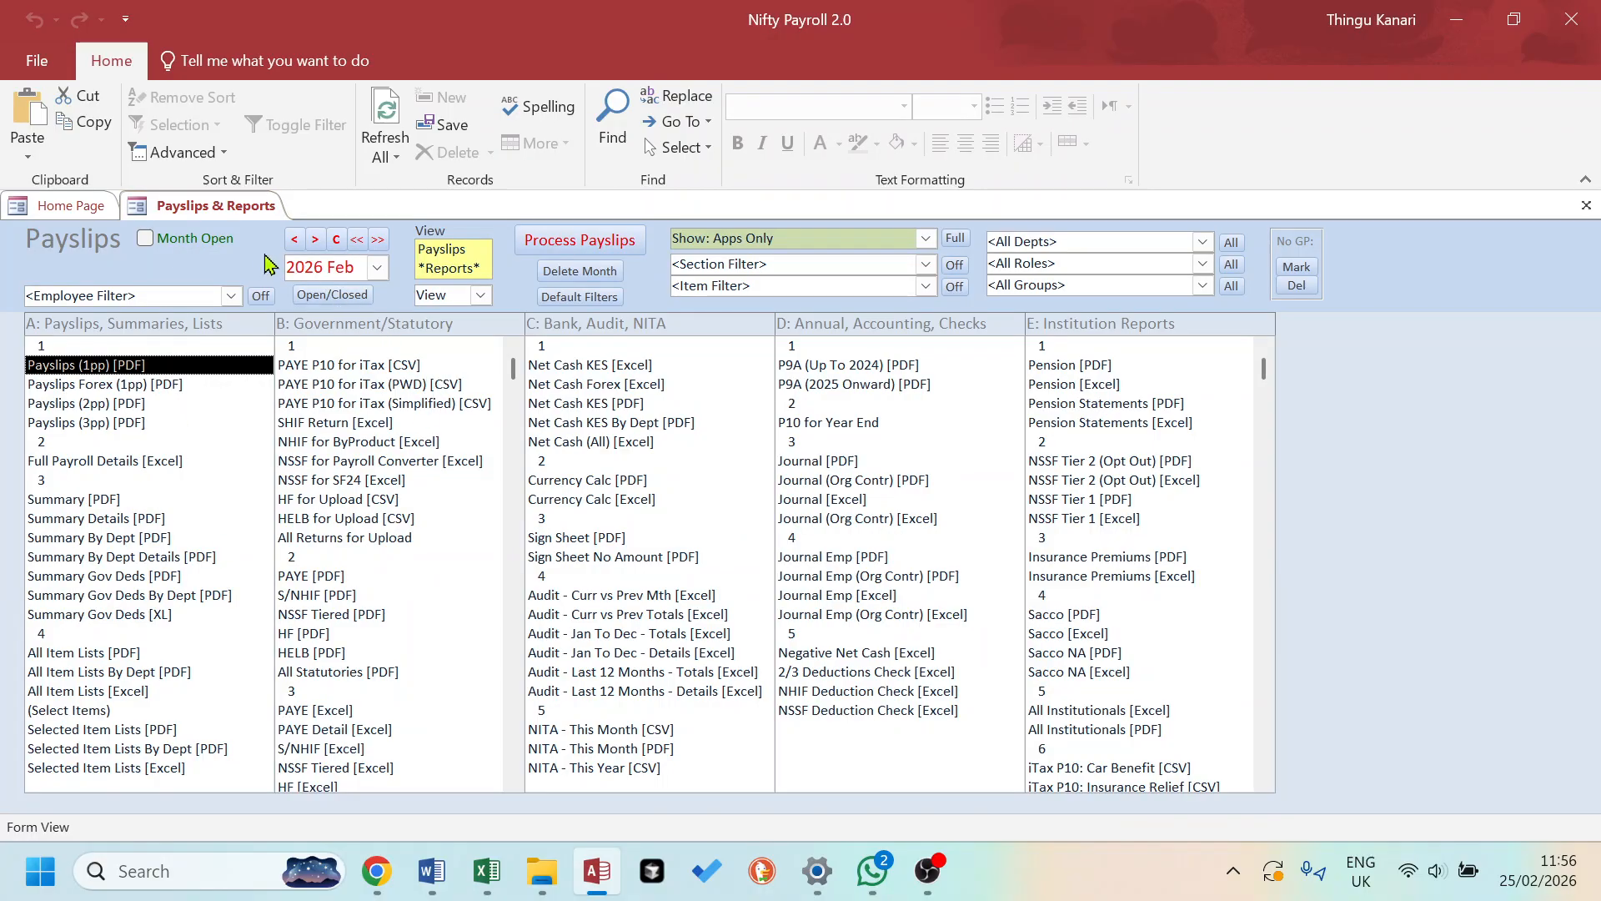
double_click(140, 369)
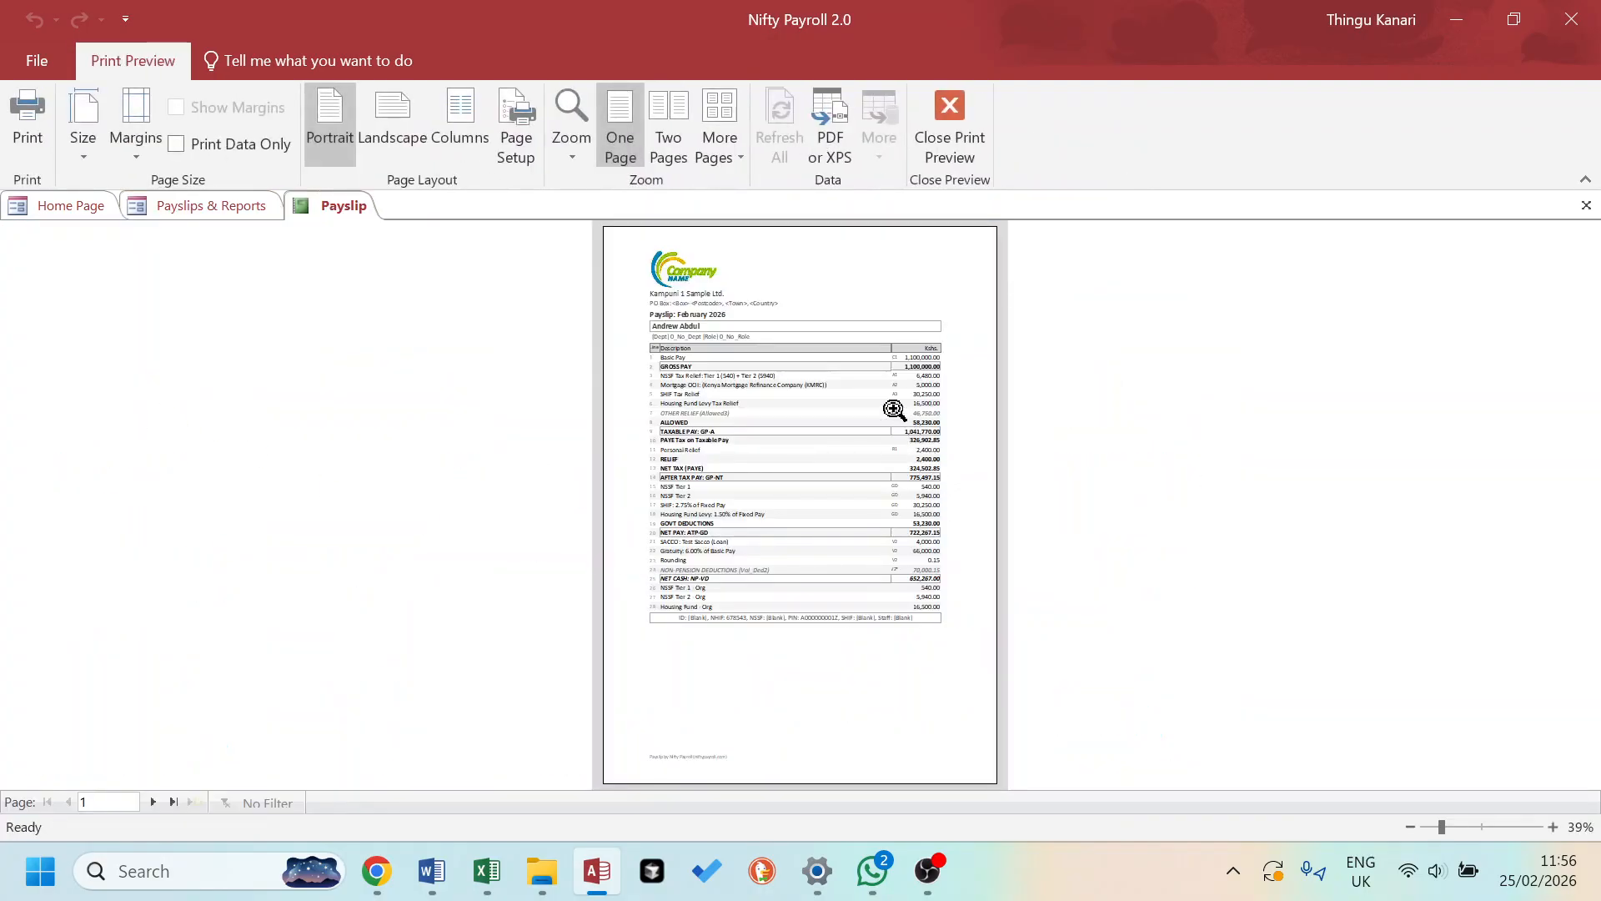
click(774, 367)
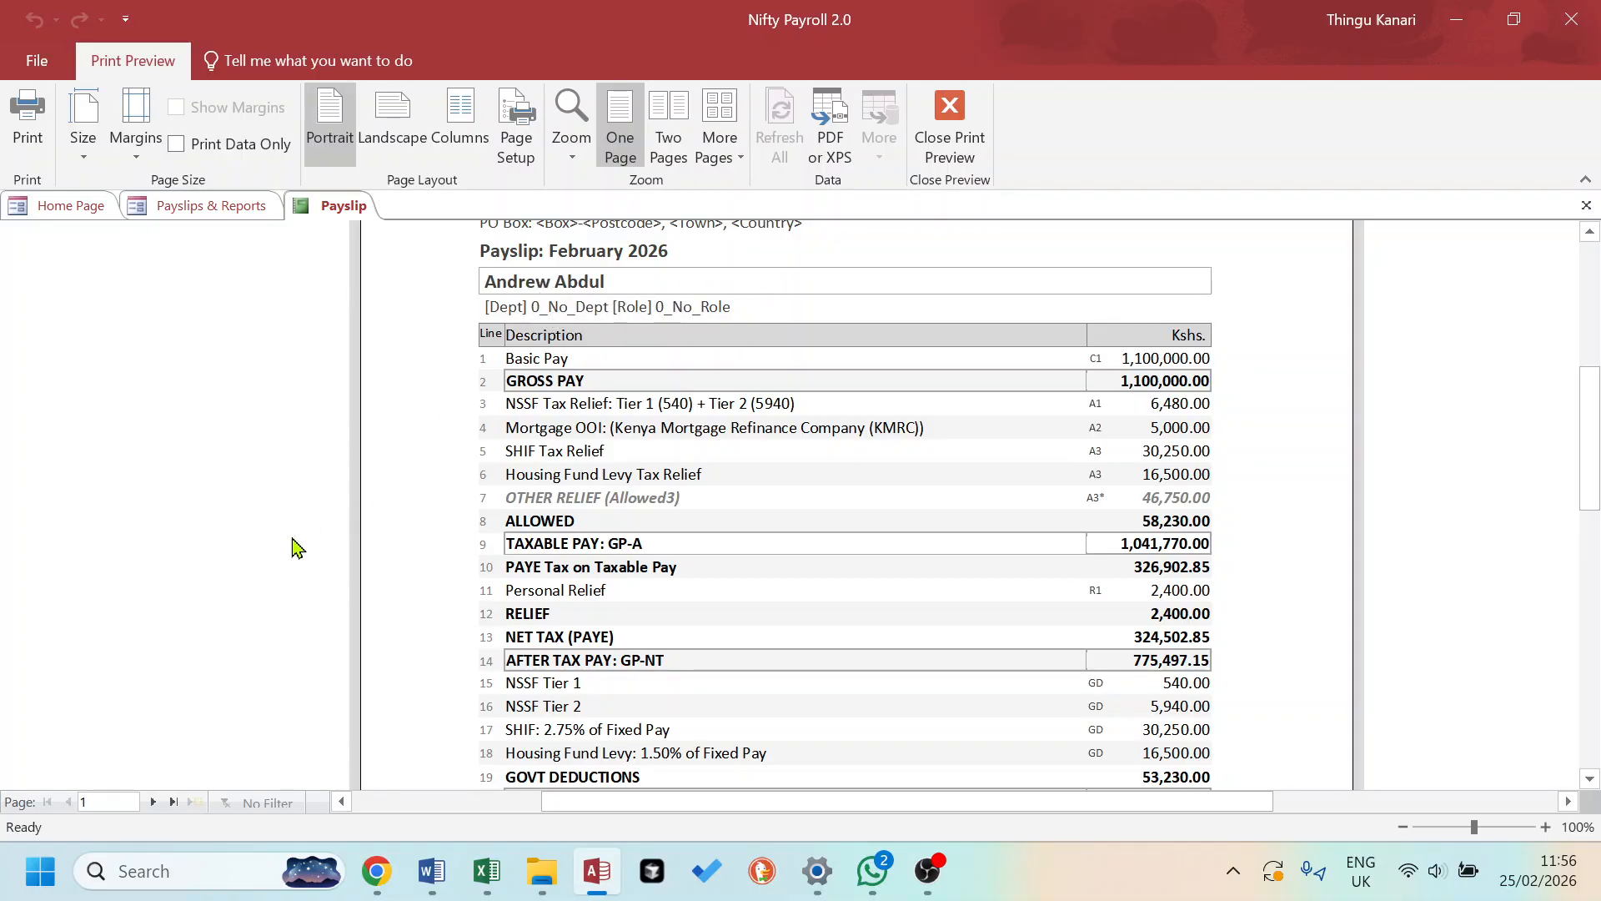
click(154, 803)
click(153, 802)
click(154, 802)
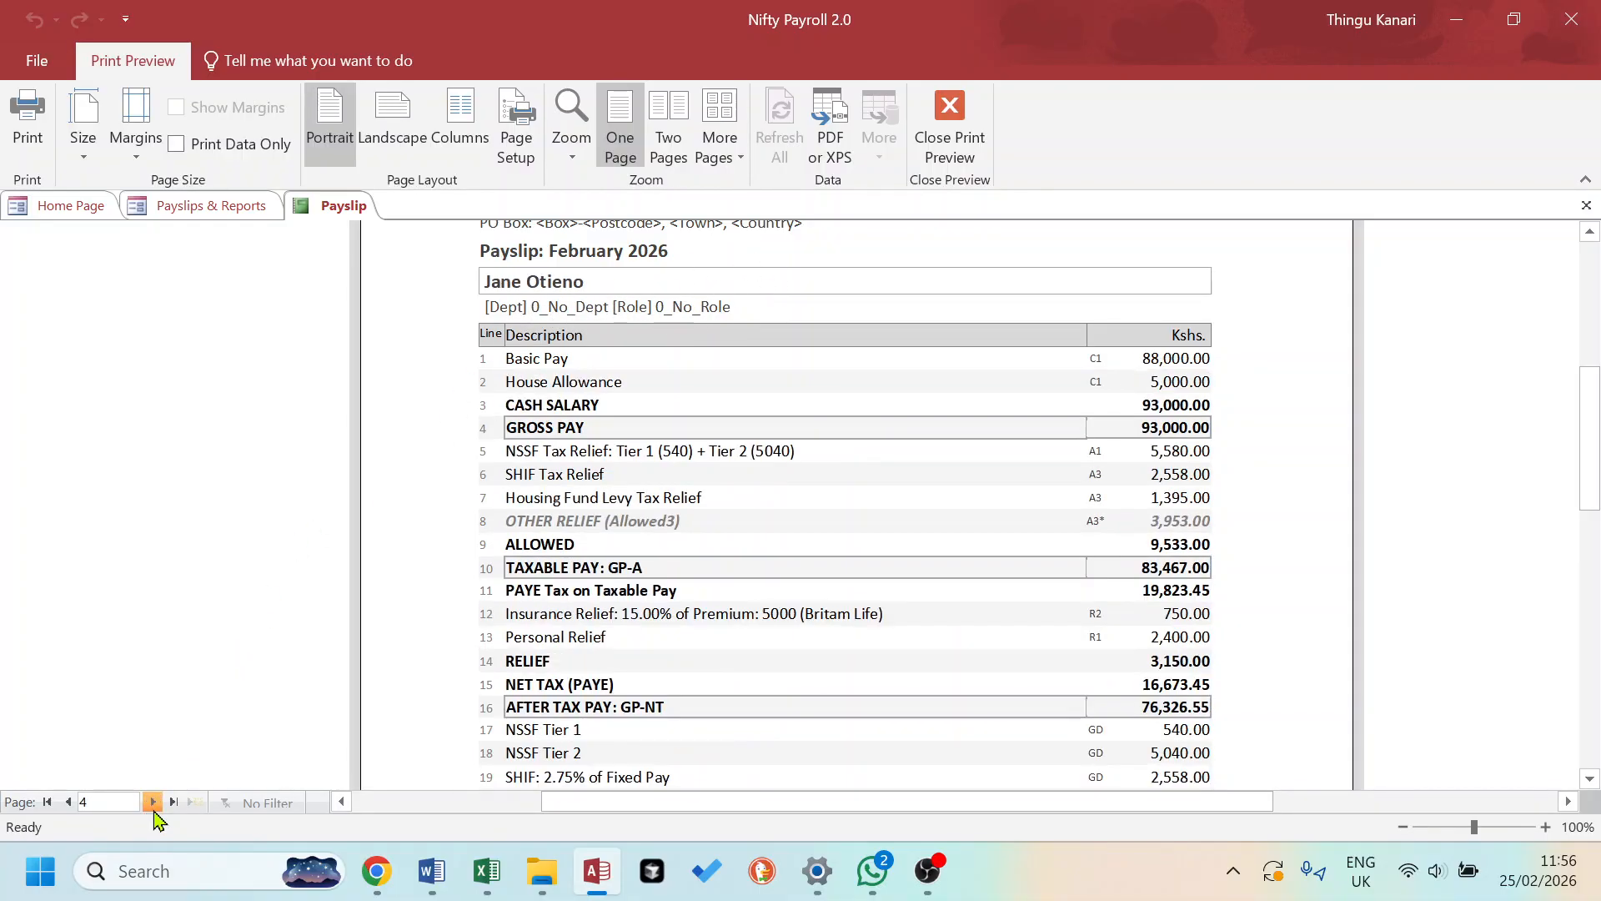
click(154, 802)
click(153, 802)
click(154, 802)
click(153, 802)
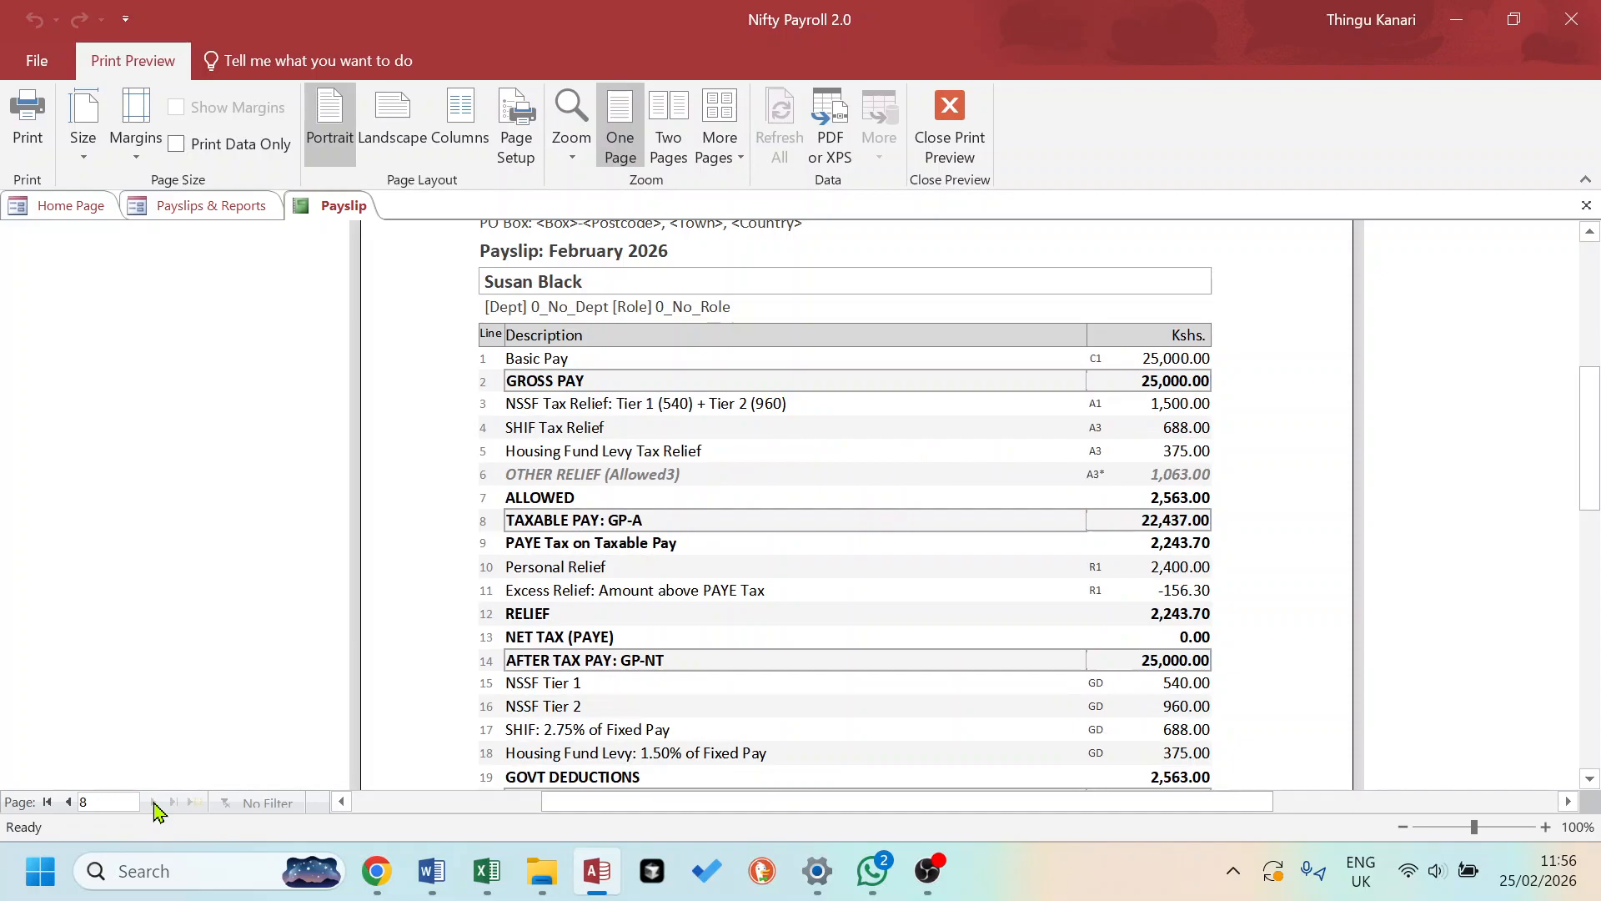
- Return to the first payslip, examine its header and the identification numbers in its footer, and close the preview and Payslips & Reports
click(69, 803)
click(69, 802)
click(69, 803)
click(69, 803)
click(69, 802)
click(69, 802)
click(69, 802)
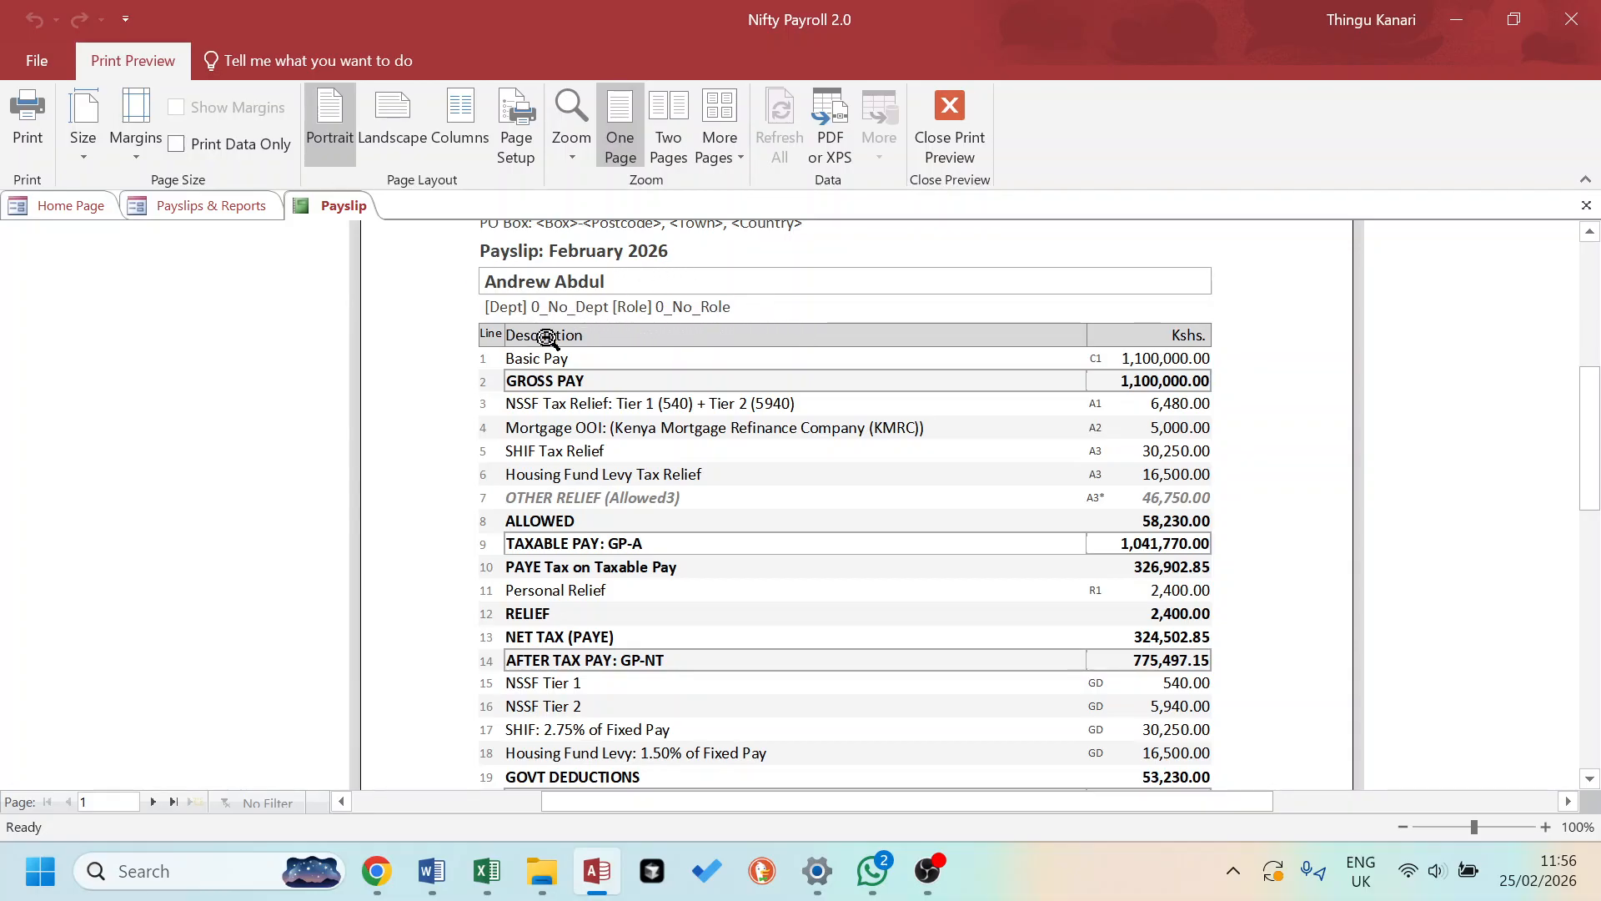
scroll(583, 312, up, 2)
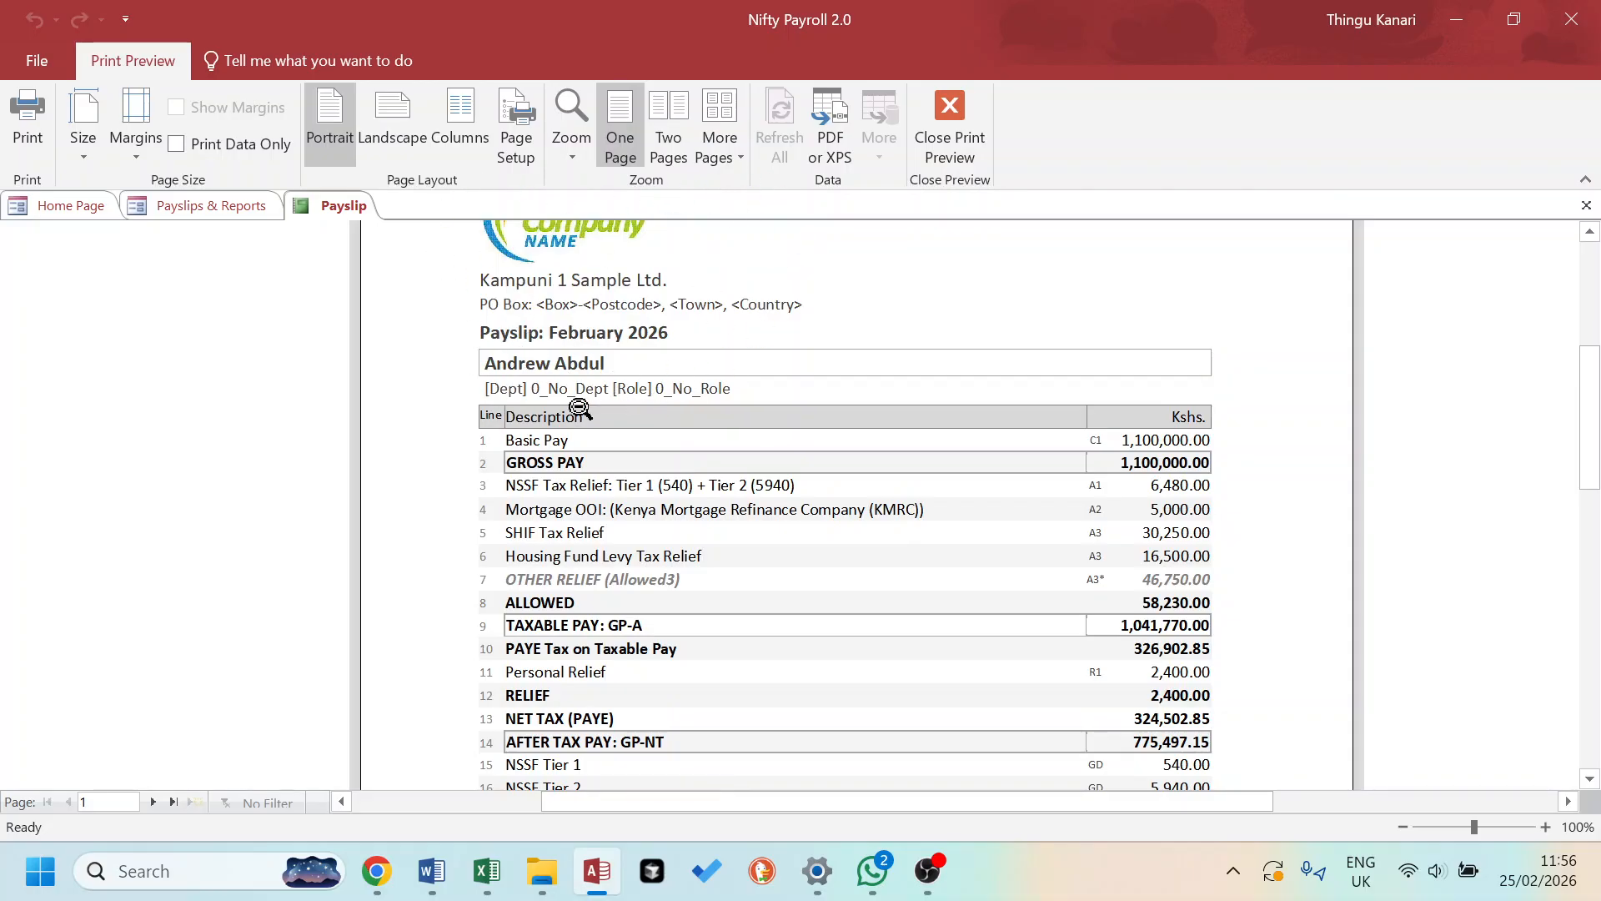
scroll(676, 338, down, 8)
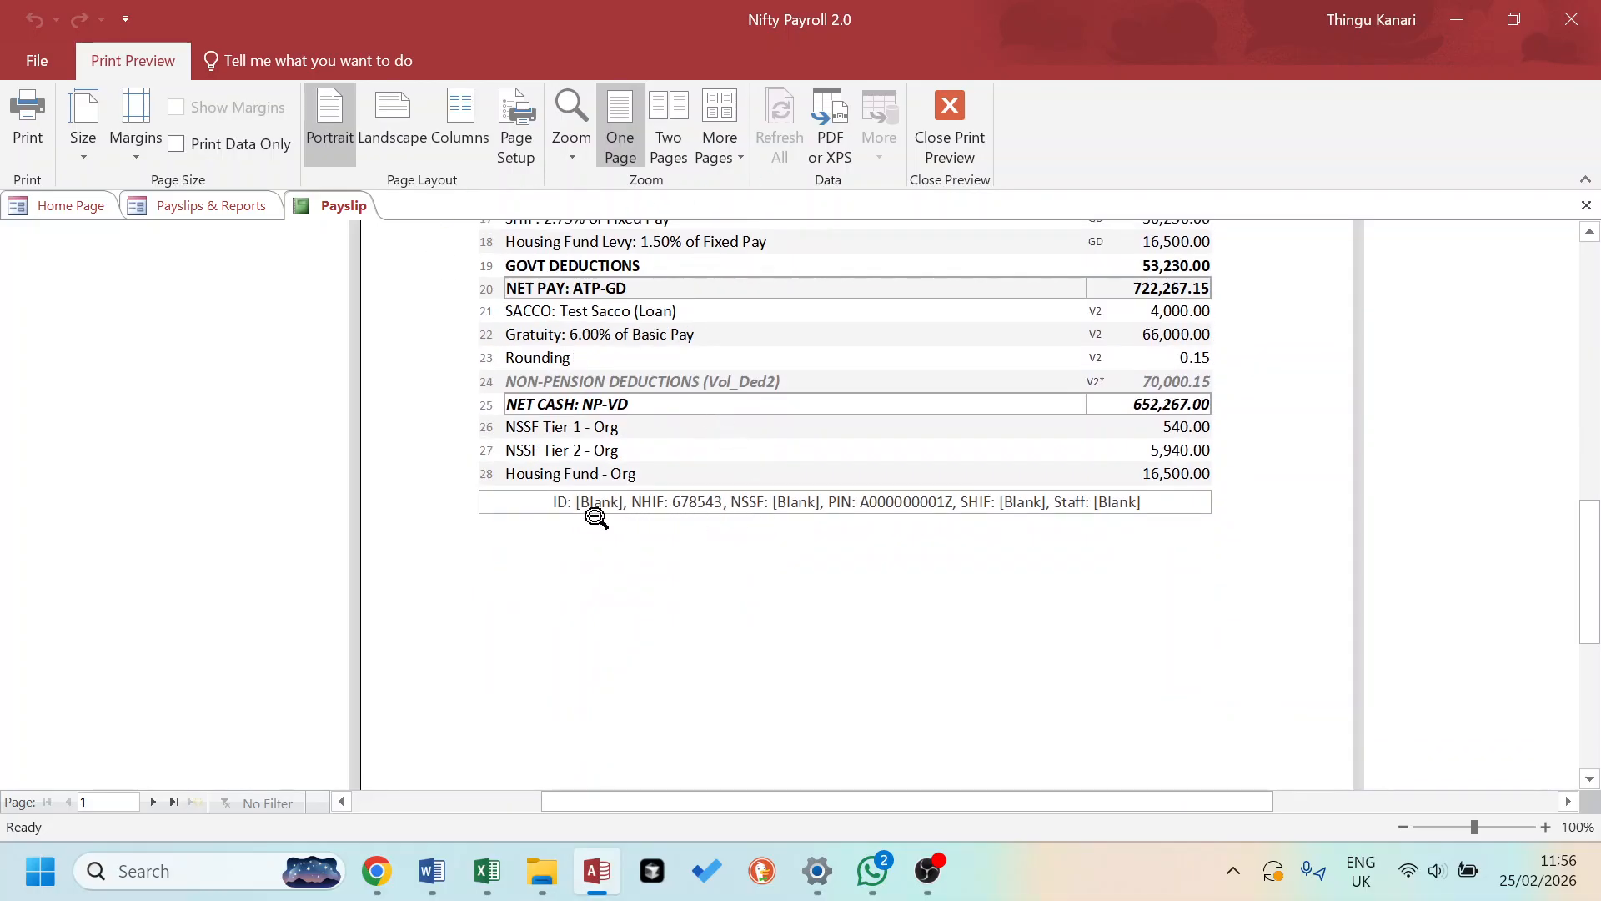
click(1587, 205)
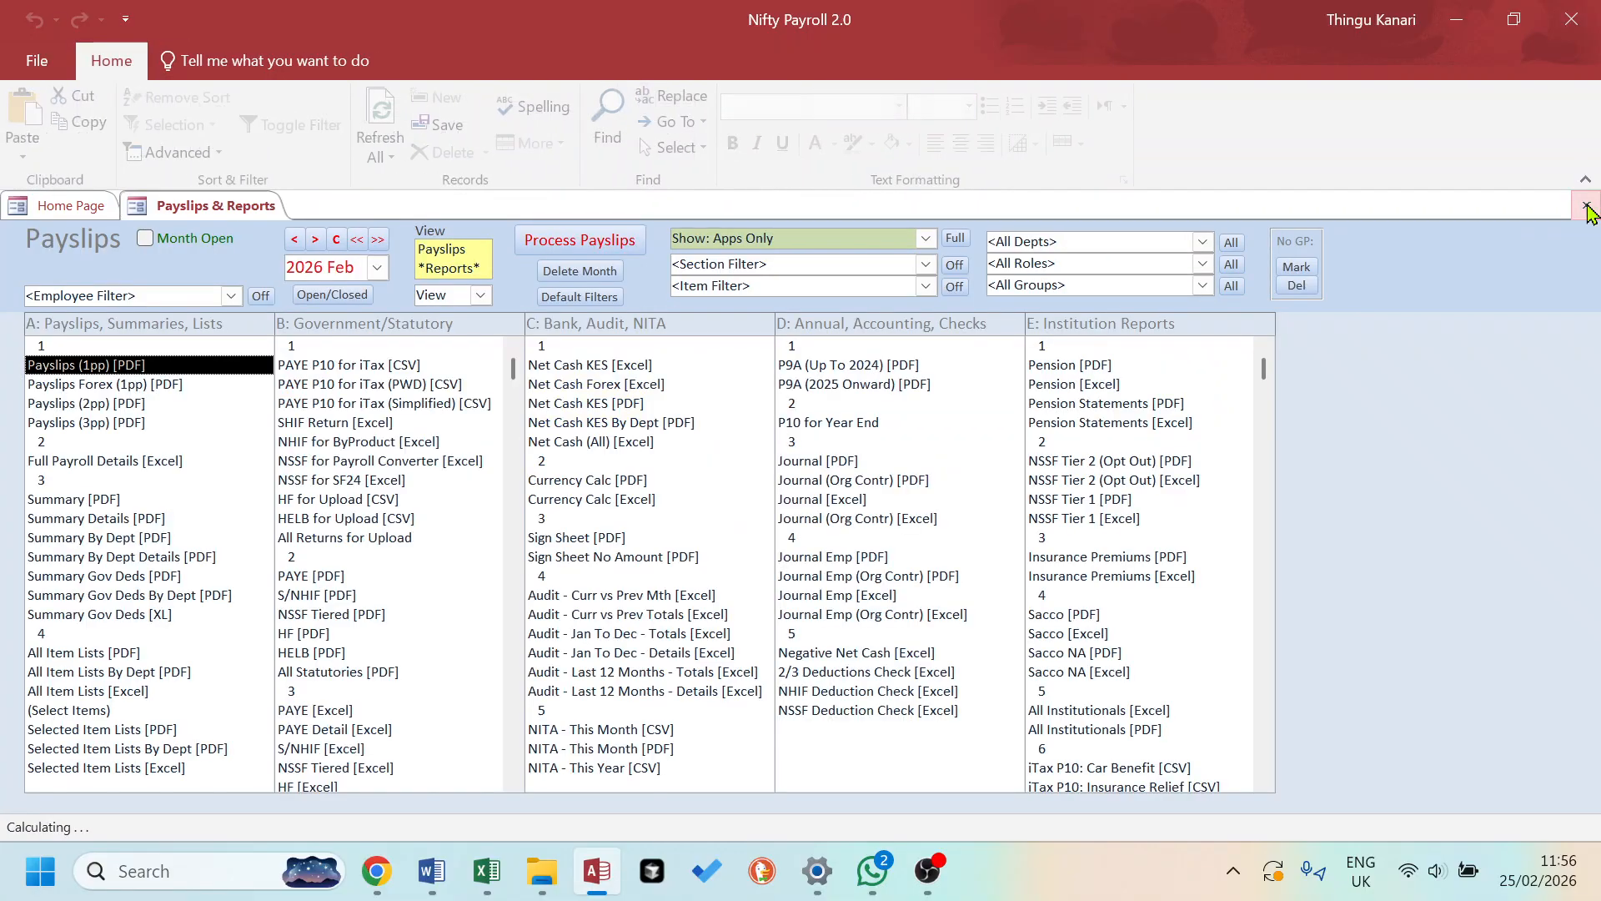
click(1587, 205)
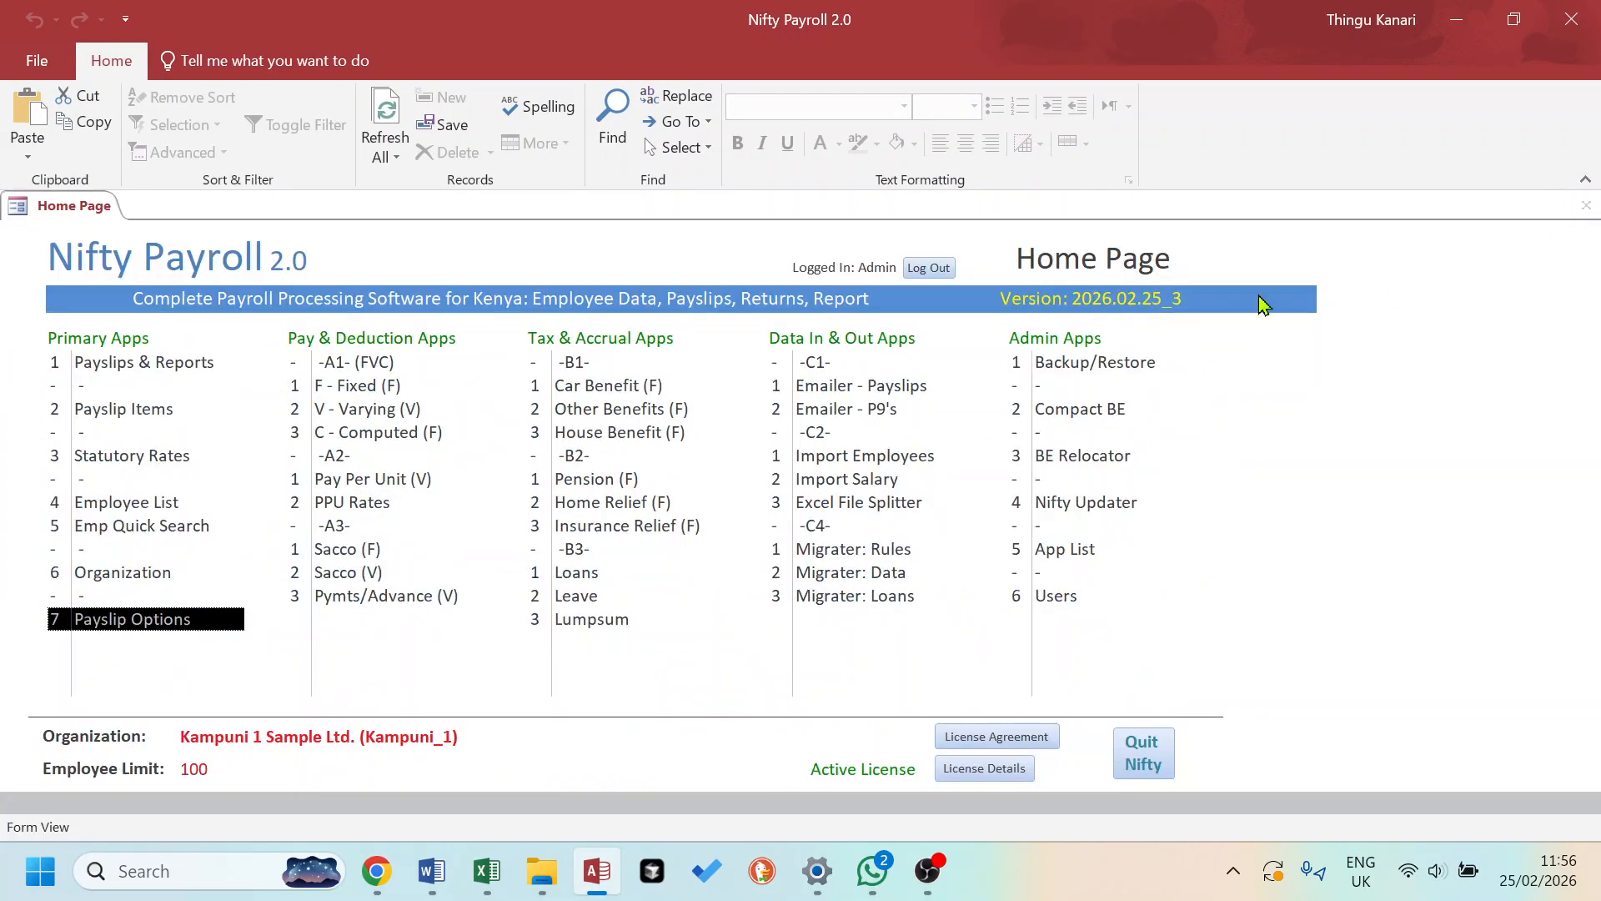
- From the Employee List, open the employee numbers, review which number types show on payslips, and close all of these
click(129, 504)
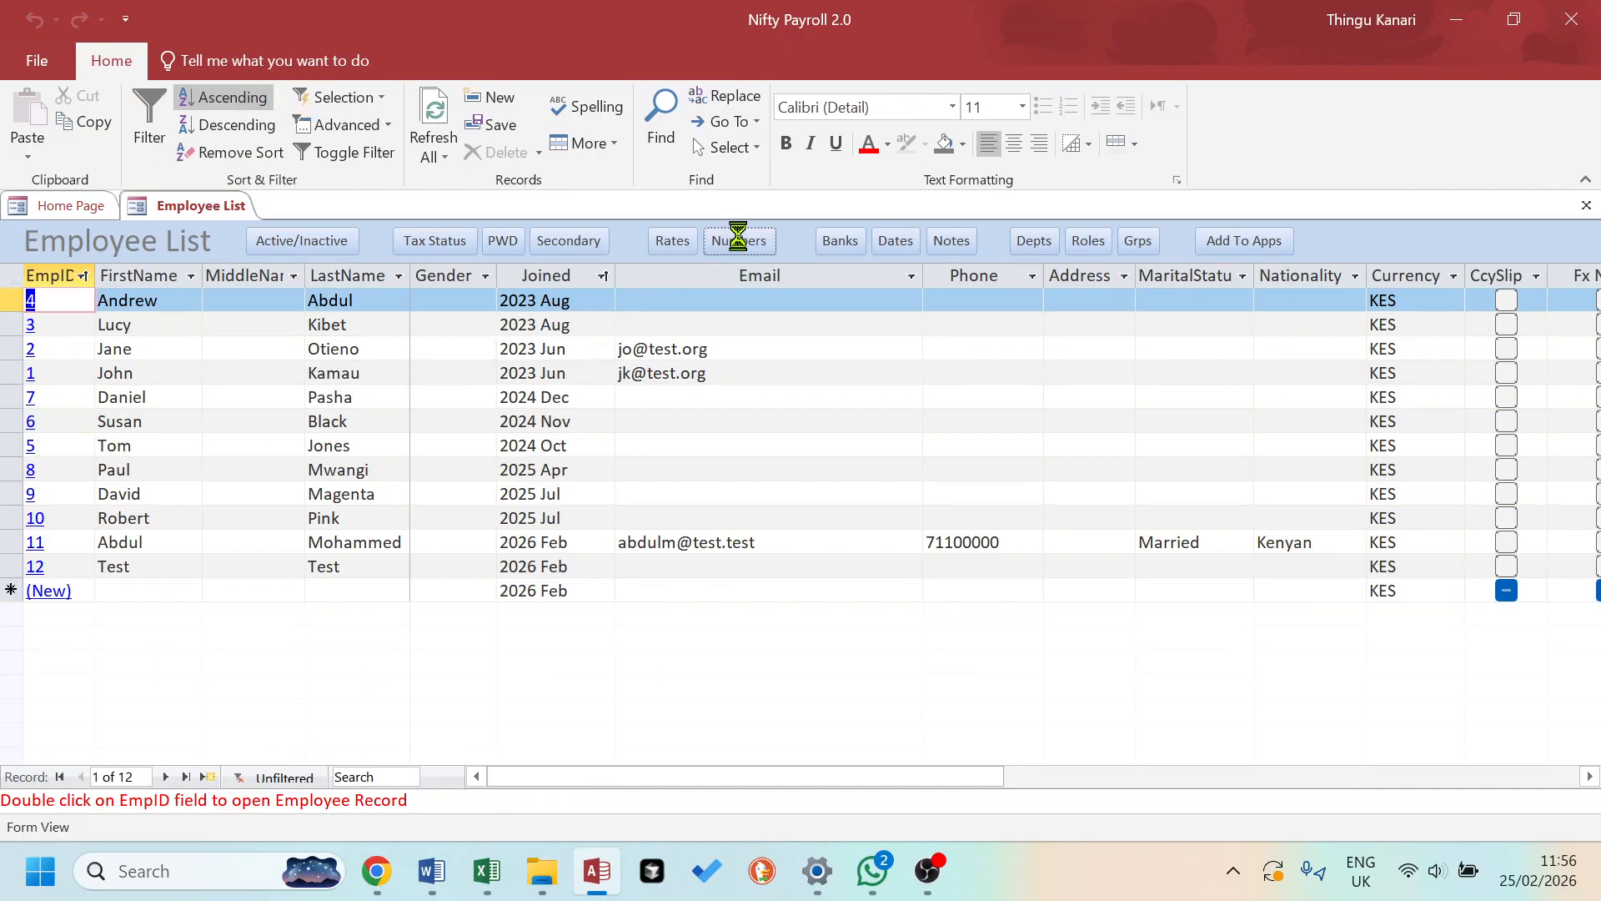
click(739, 240)
click(401, 247)
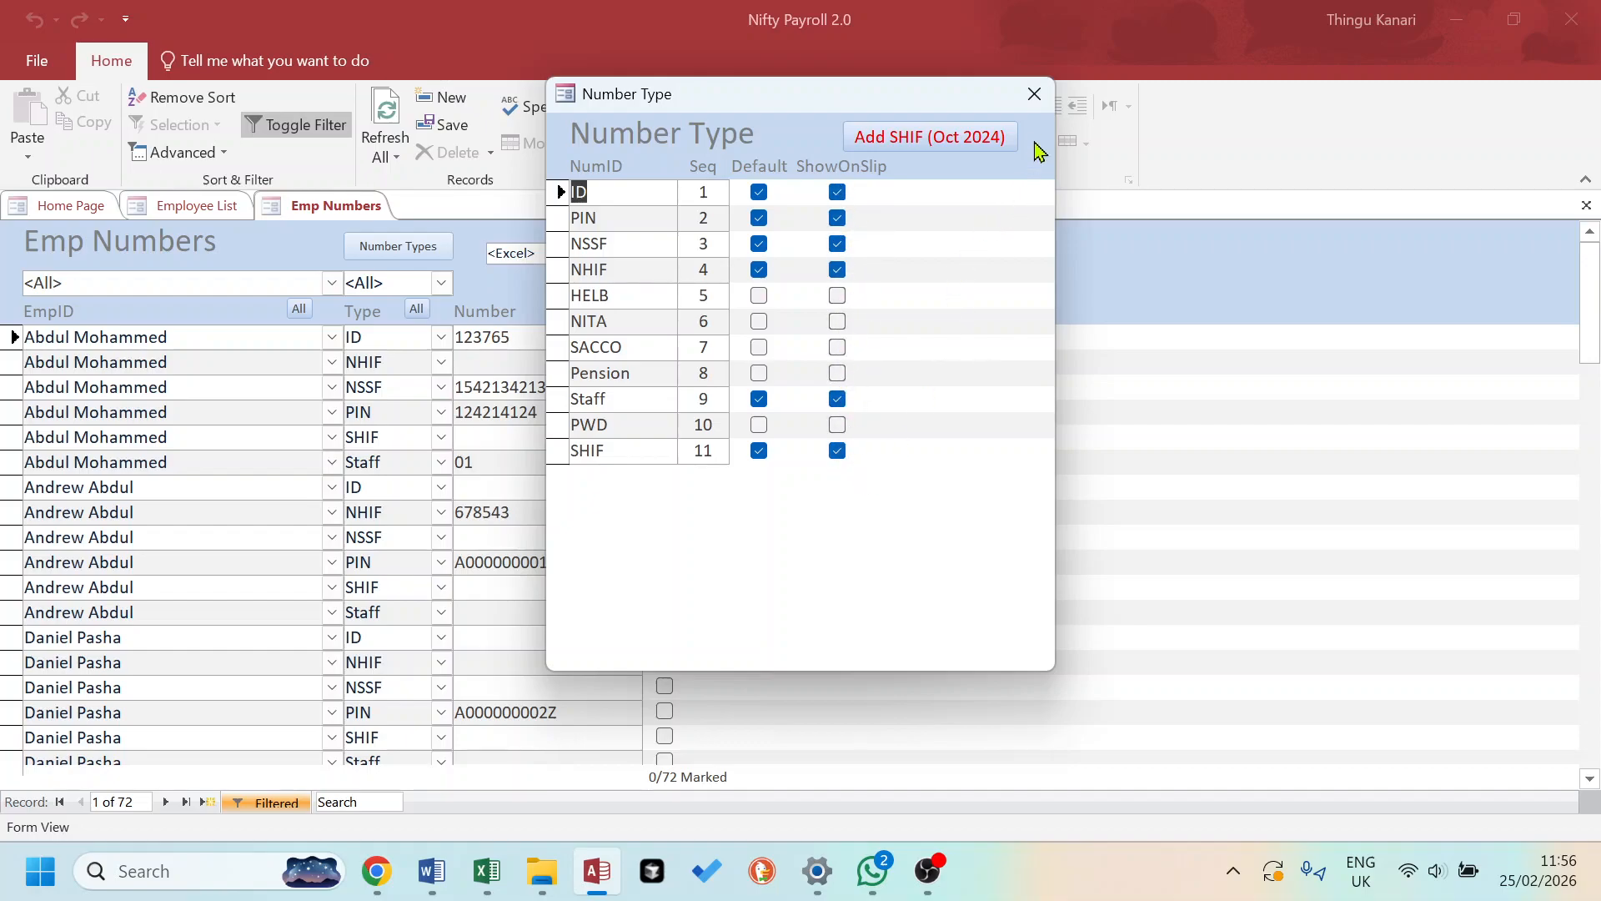
click(1034, 95)
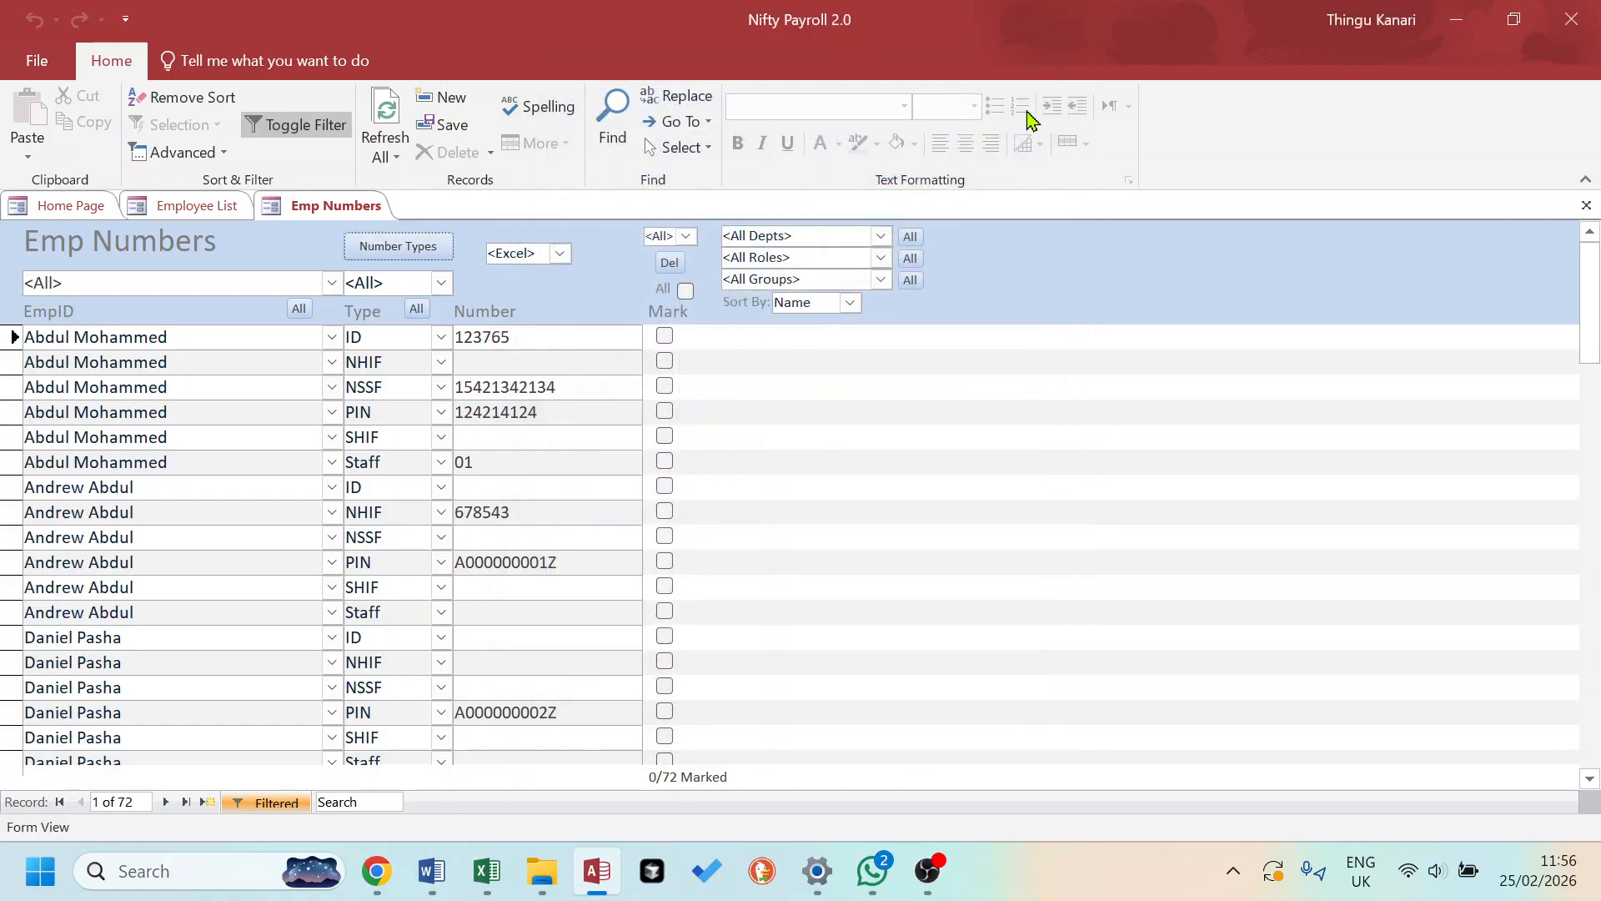
click(1587, 205)
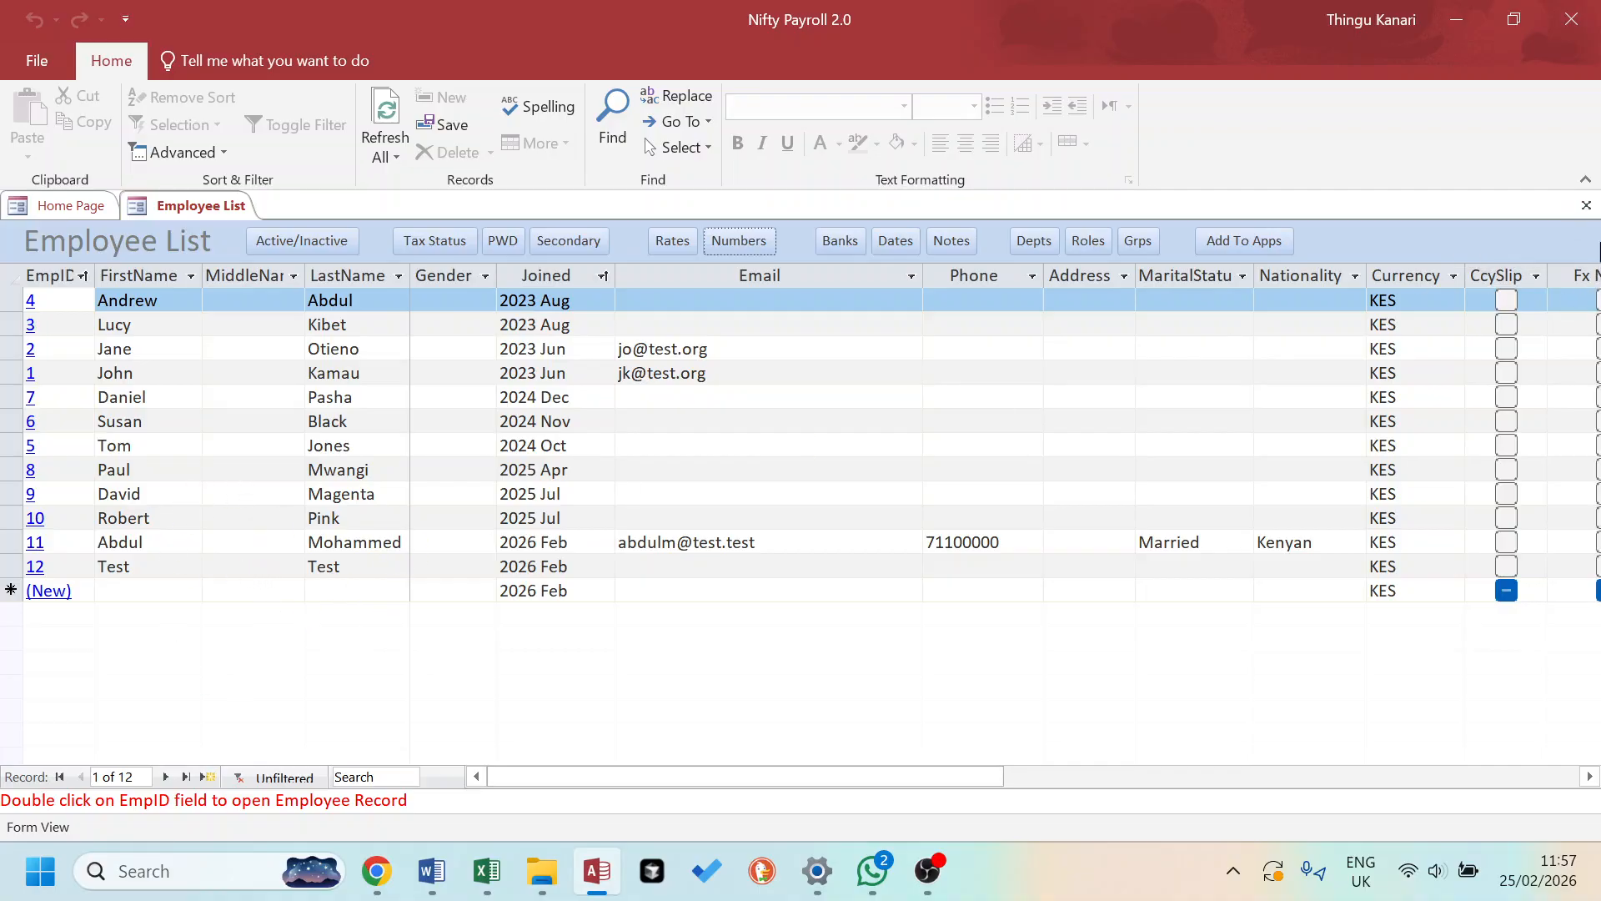
click(1586, 205)
- In the Fixed app, add a c1Basic: Basic Pay line of 75,000 for the new Chief Accountant from 2026 Feb, then close the app
click(374, 388)
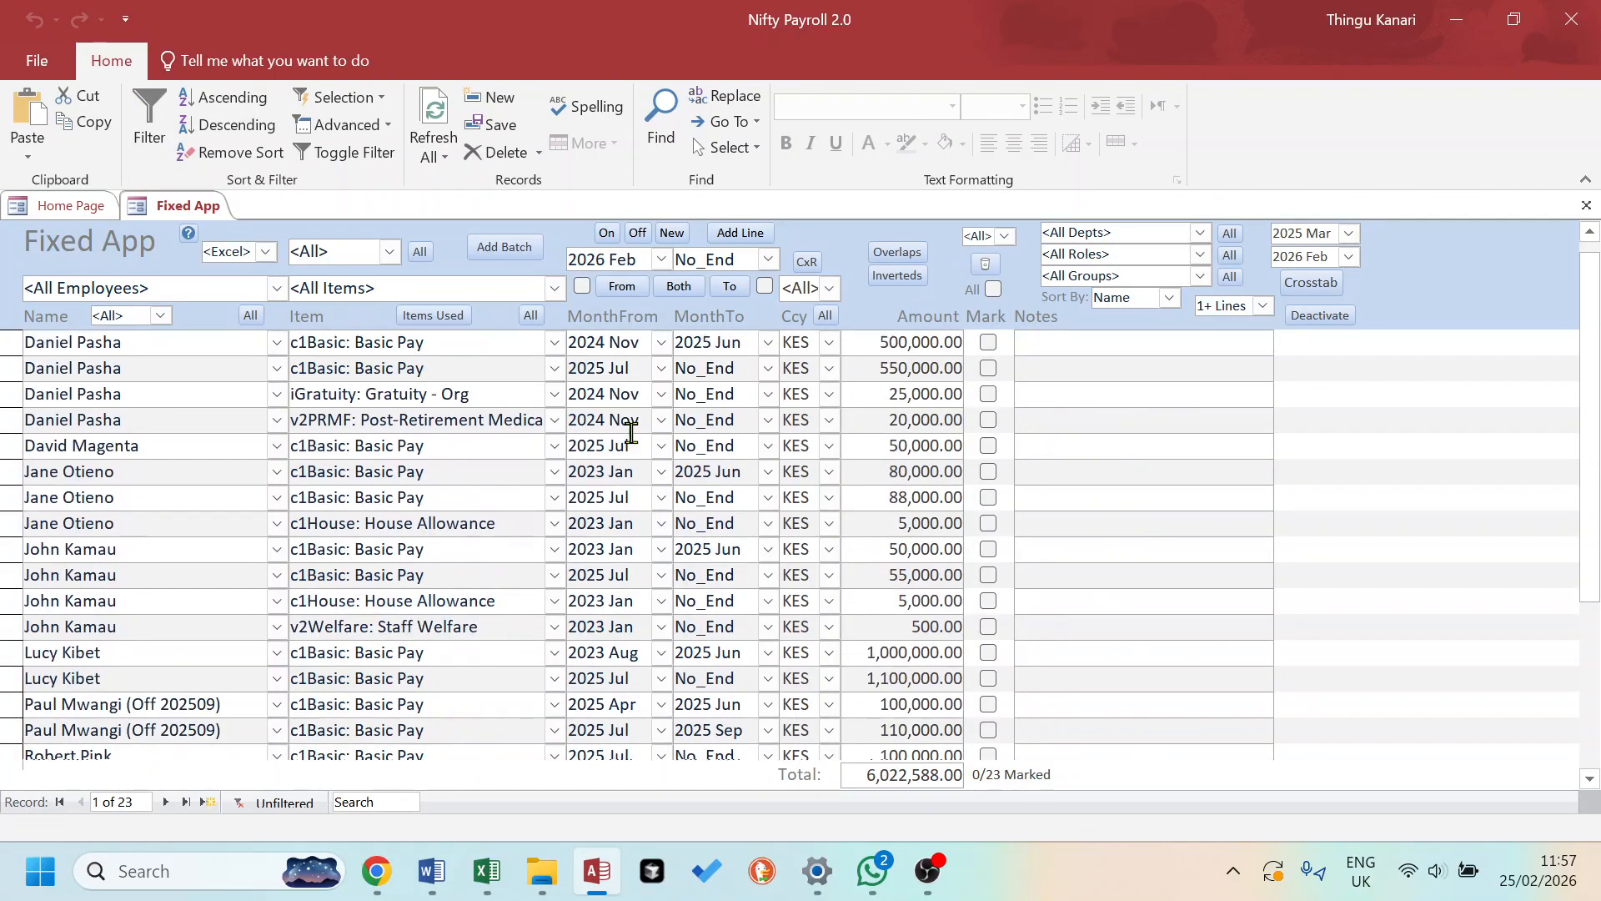
scroll(632, 432, down, 2)
click(278, 705)
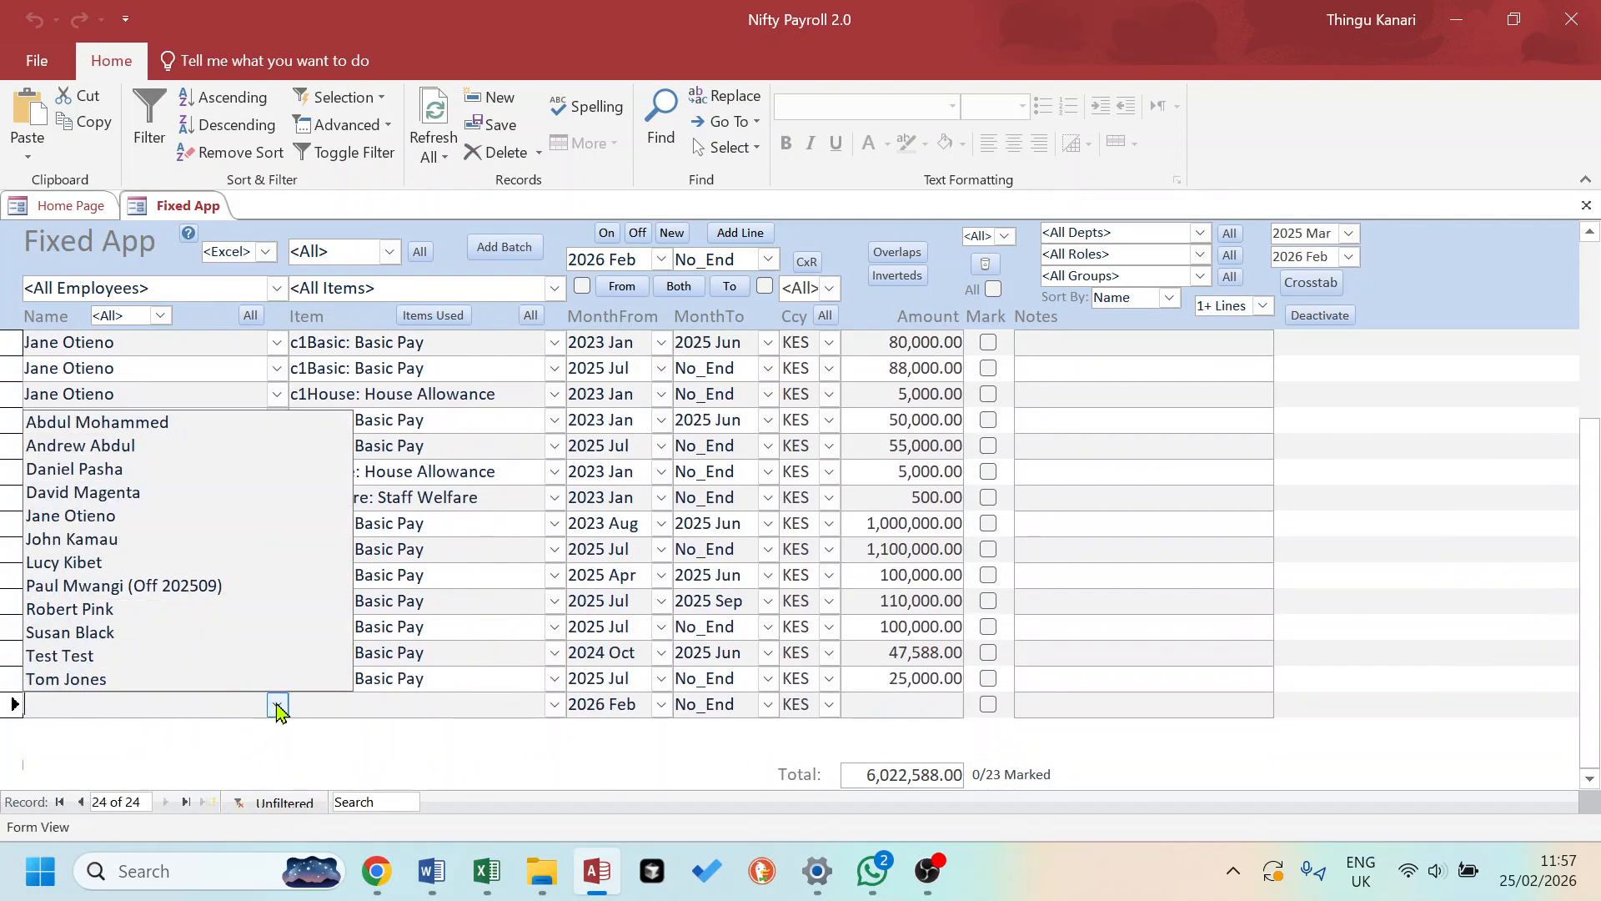
click(190, 422)
click(554, 705)
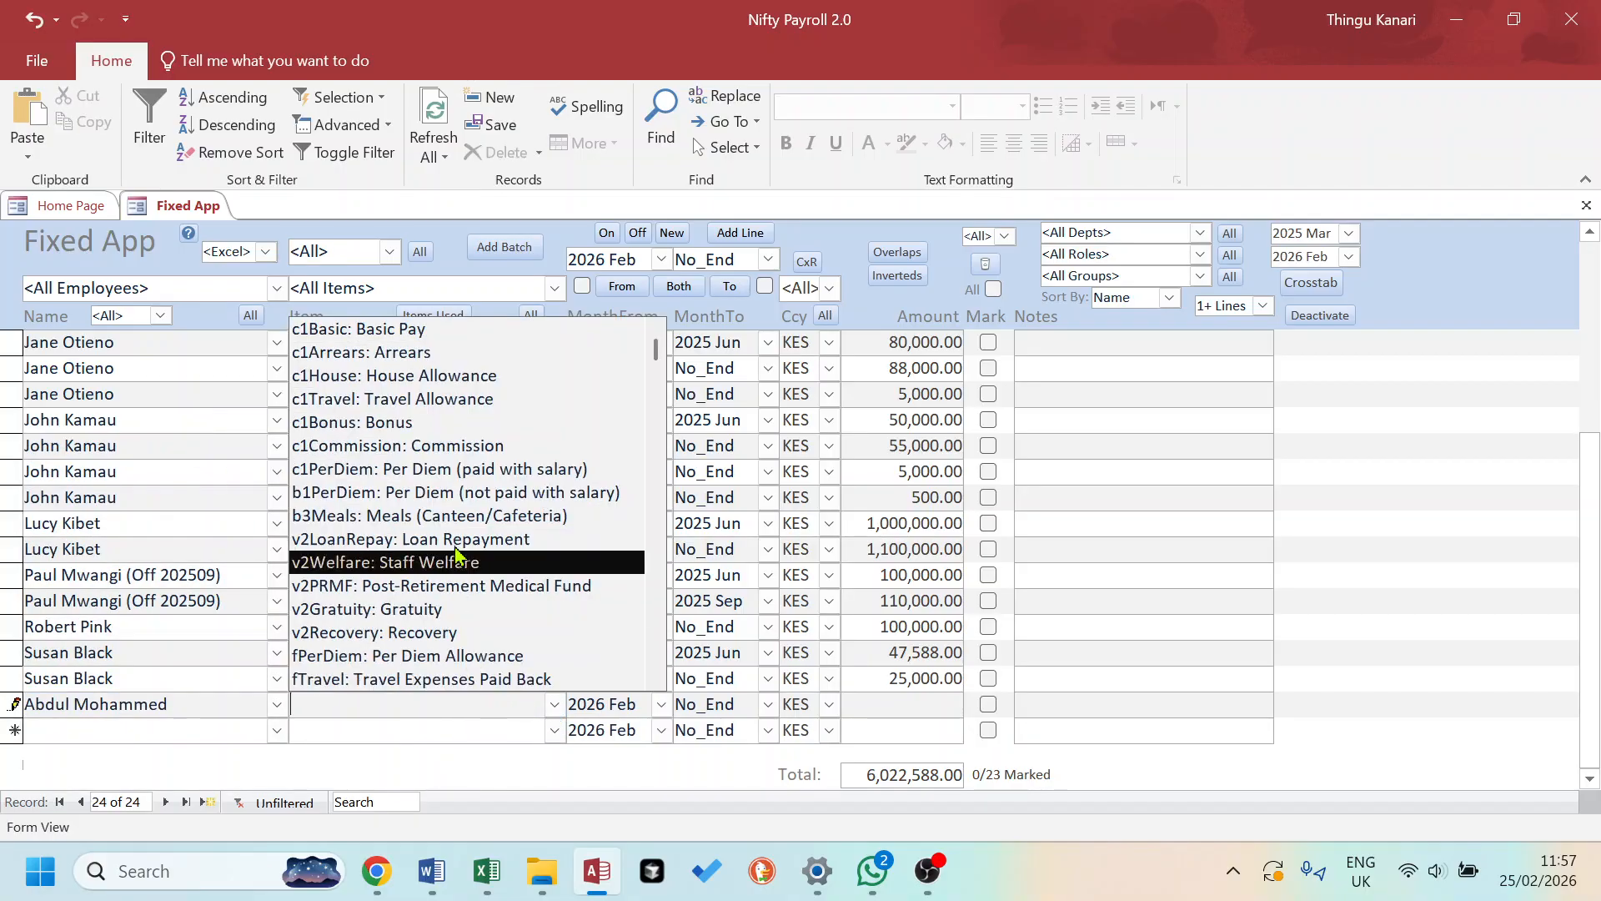
click(458, 328)
click(879, 710)
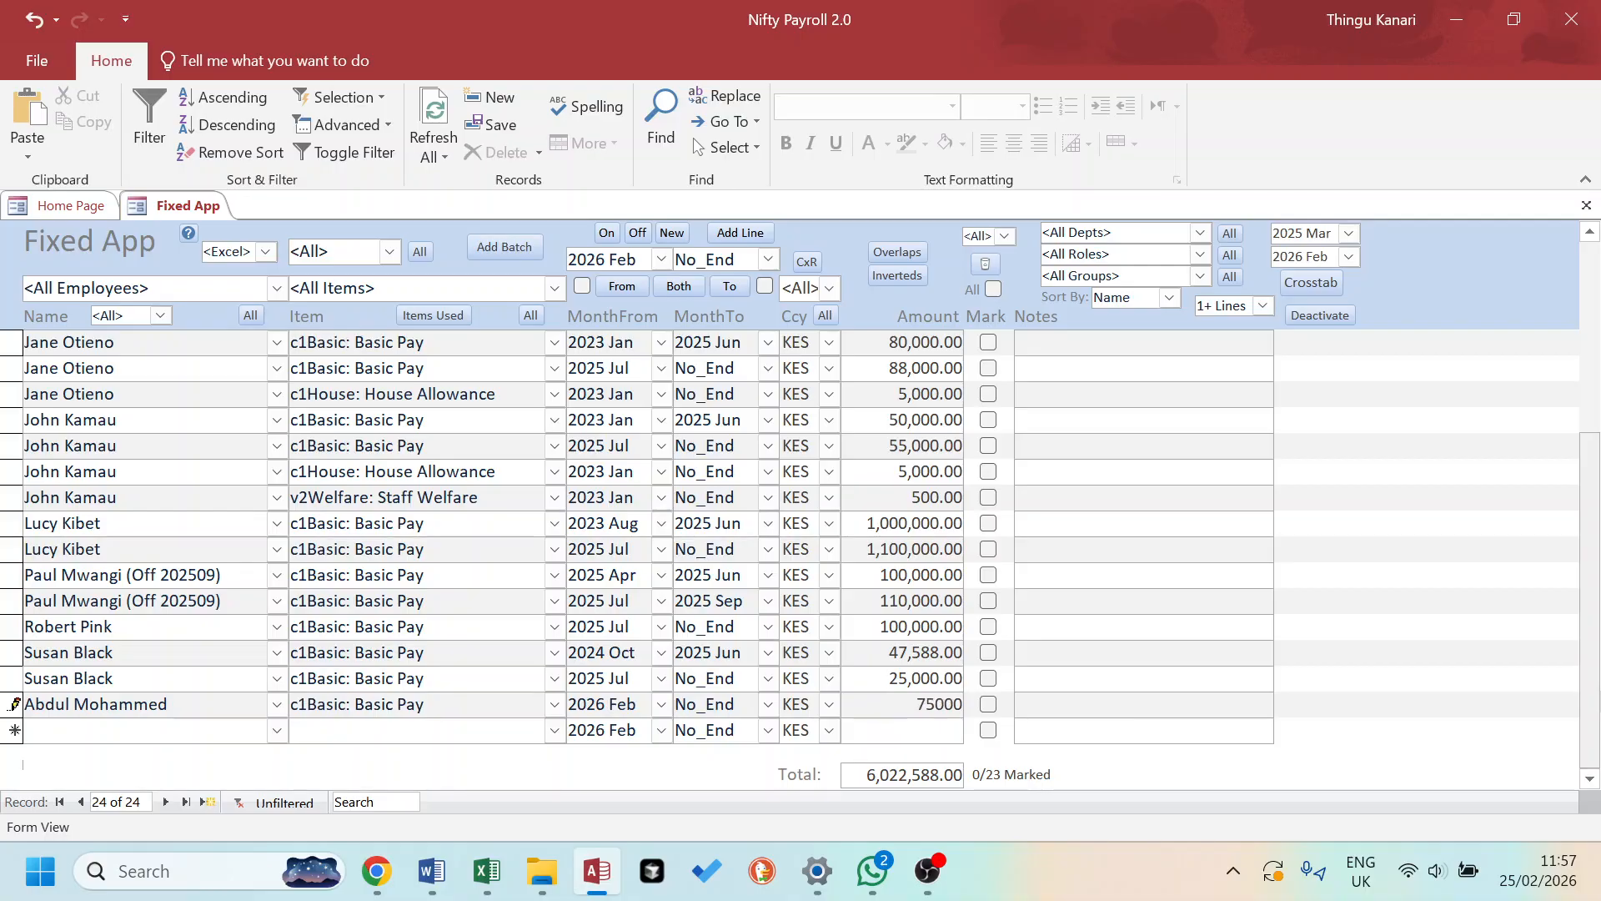
click(860, 735)
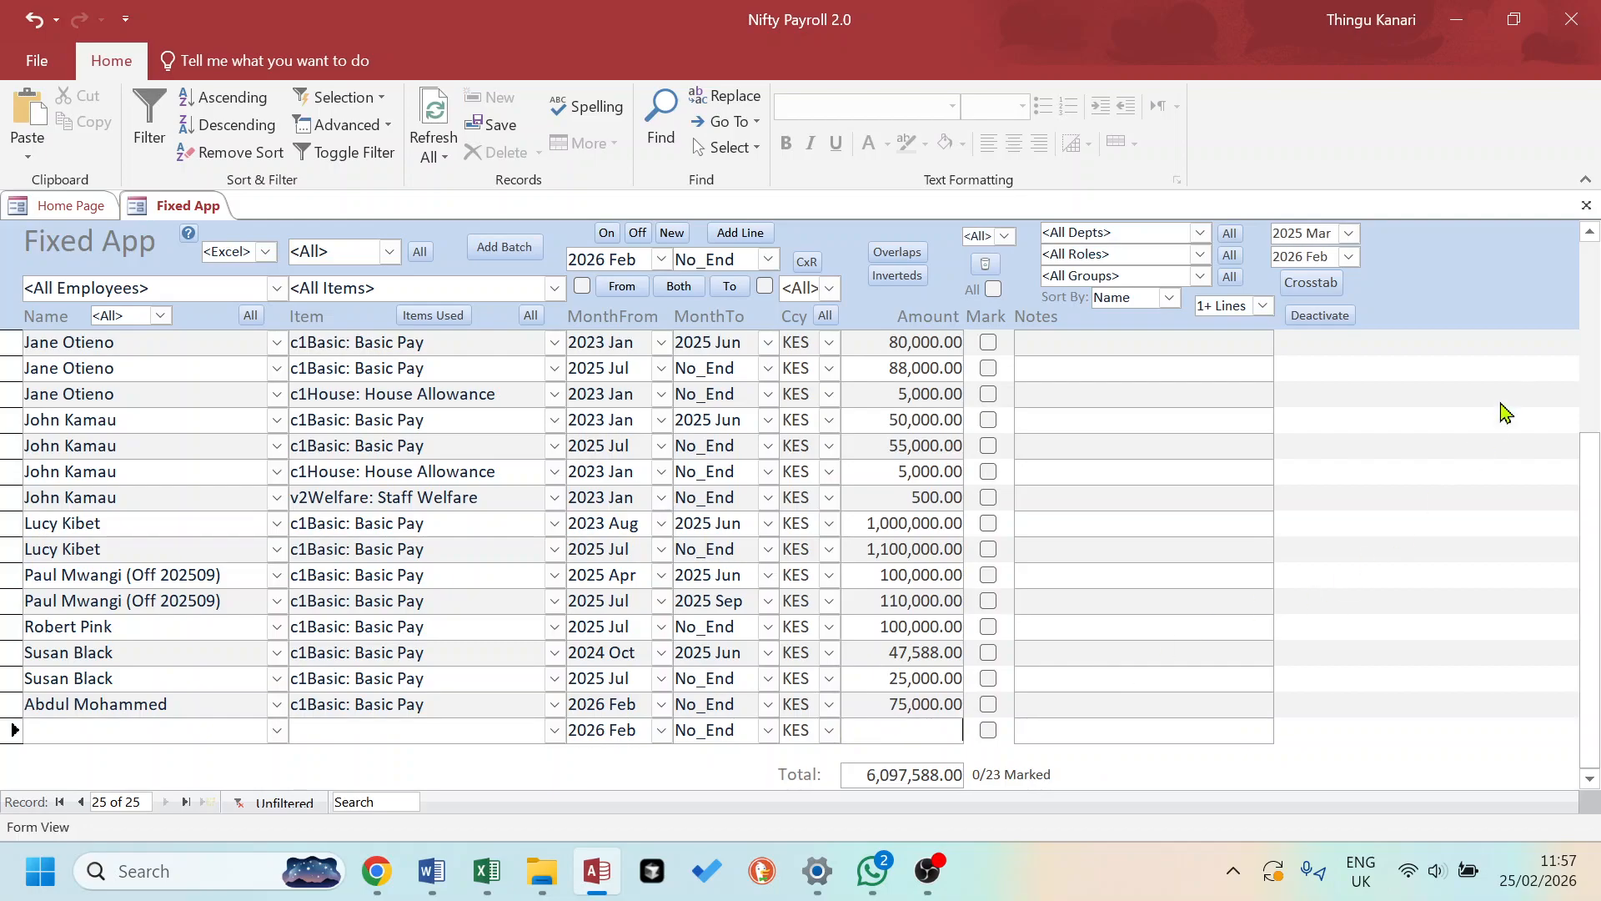
click(1587, 205)
- Open Payslips & Reports and reprocess the 2026 Feb payslips with the new basic pay line, confirming the run
click(149, 367)
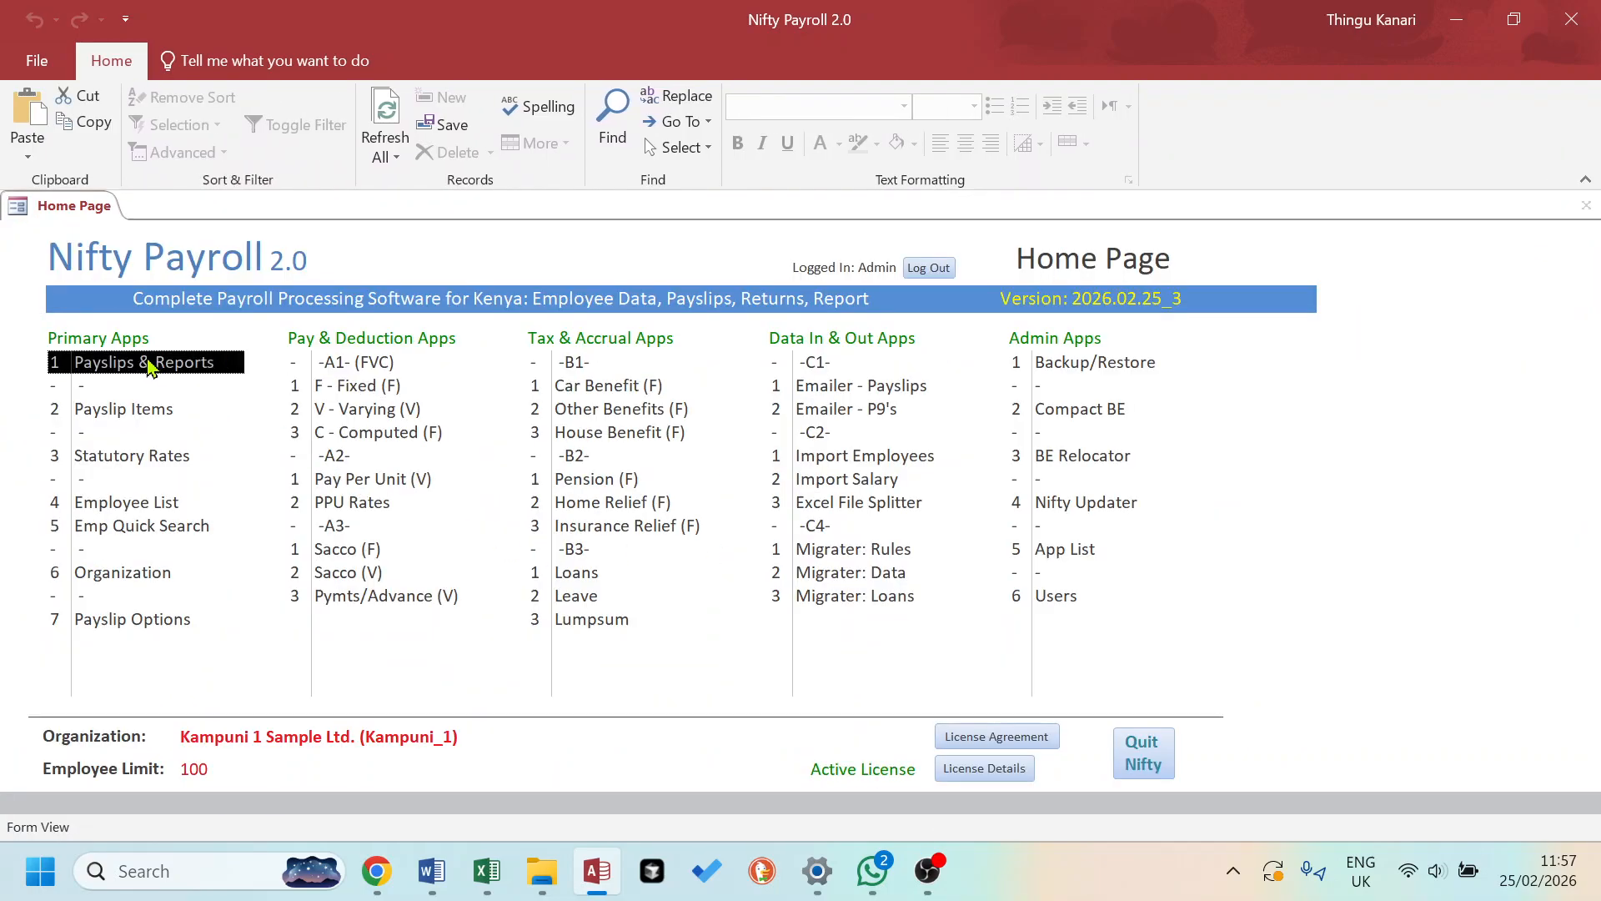
double_click(154, 365)
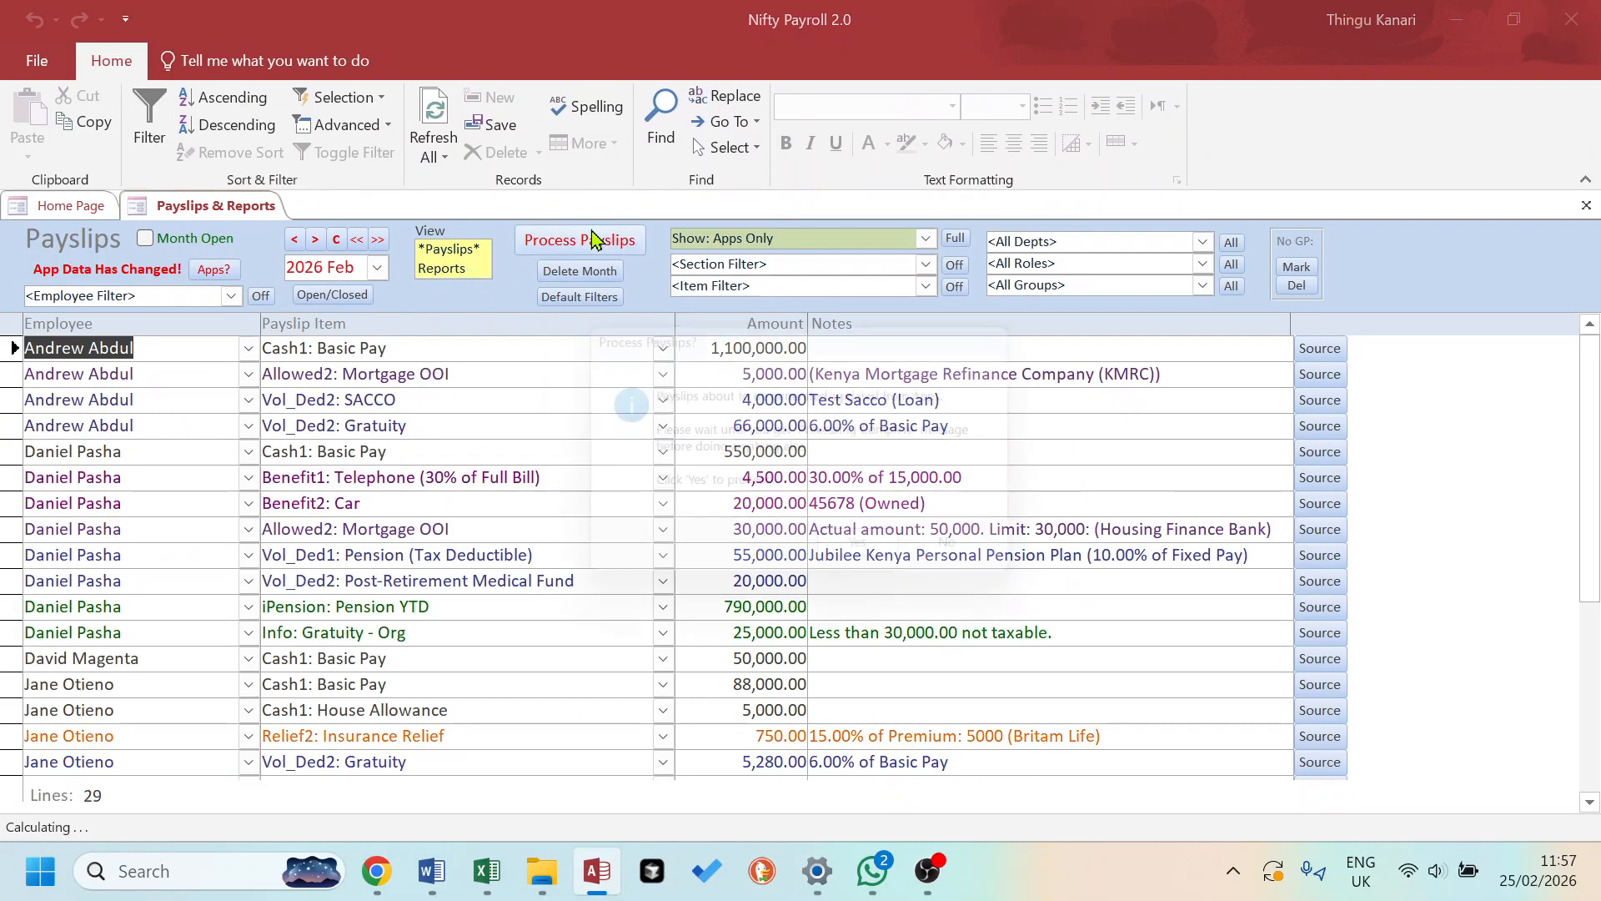
click(592, 239)
click(875, 556)
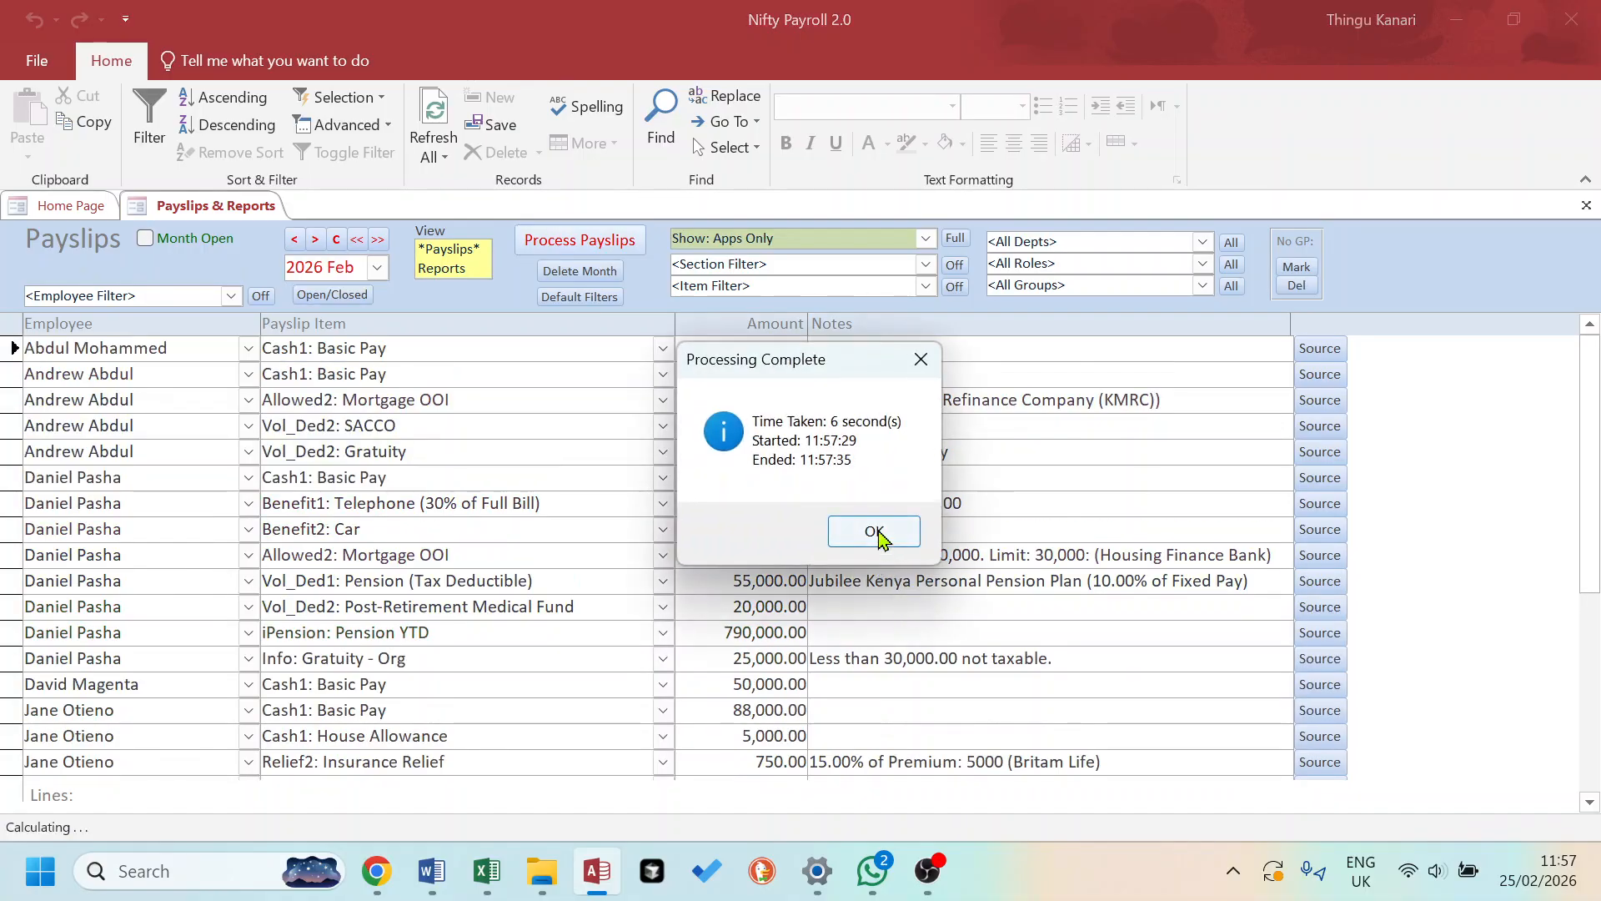
click(874, 532)
- Preview the one-per-page payslips, examine the new Chief Accountant's payslip including its department and role, and close the preview
click(460, 267)
double_click(92, 367)
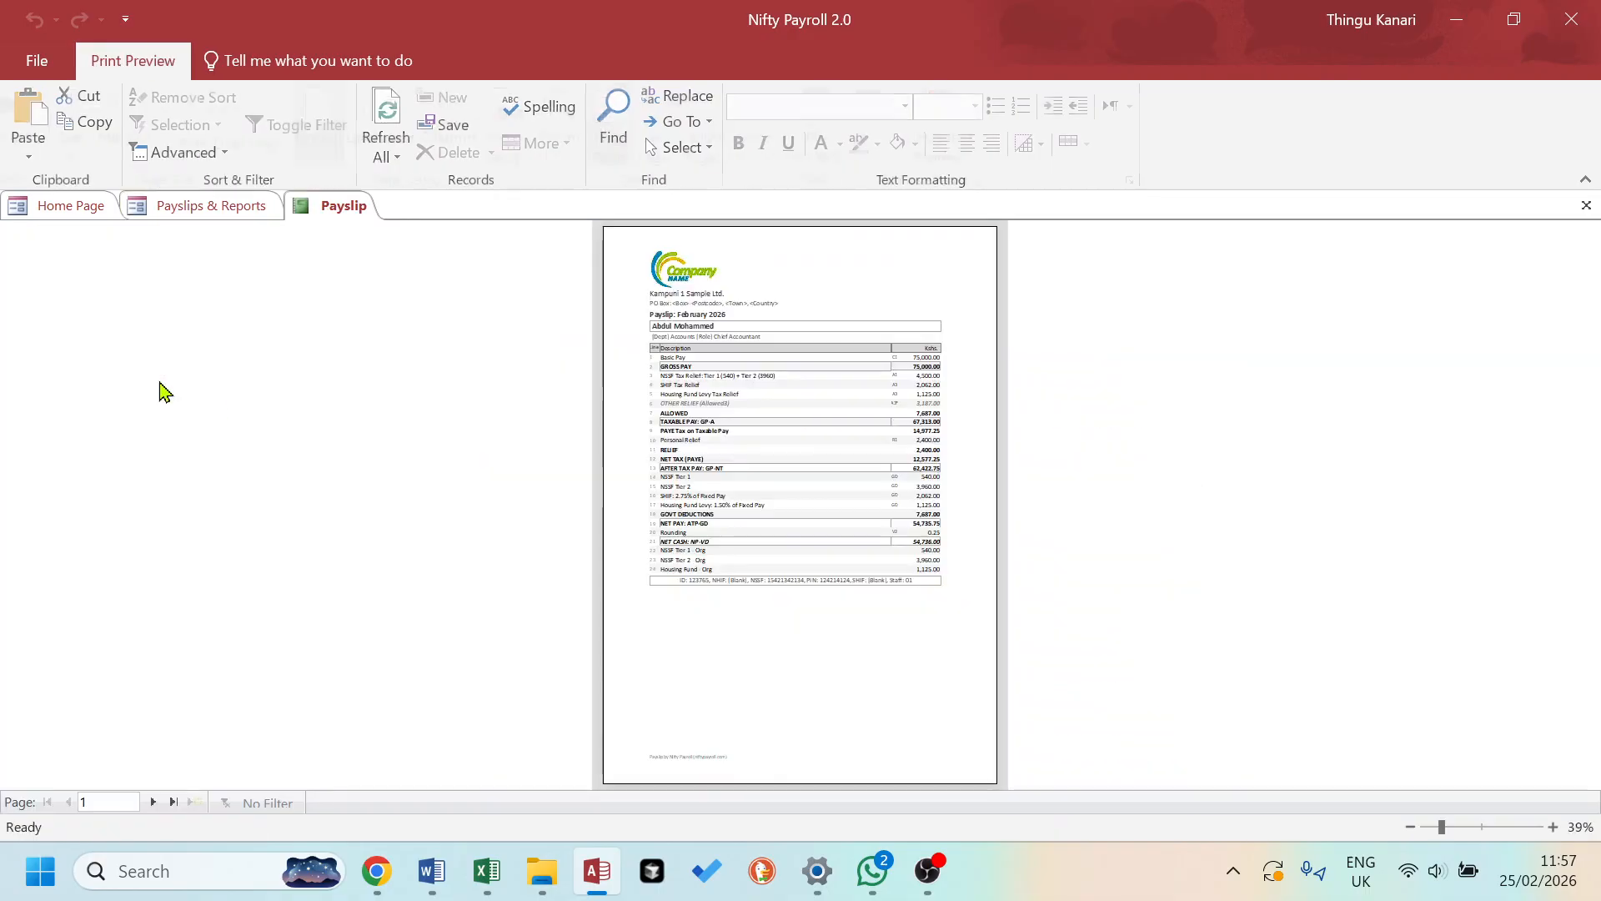
click(780, 346)
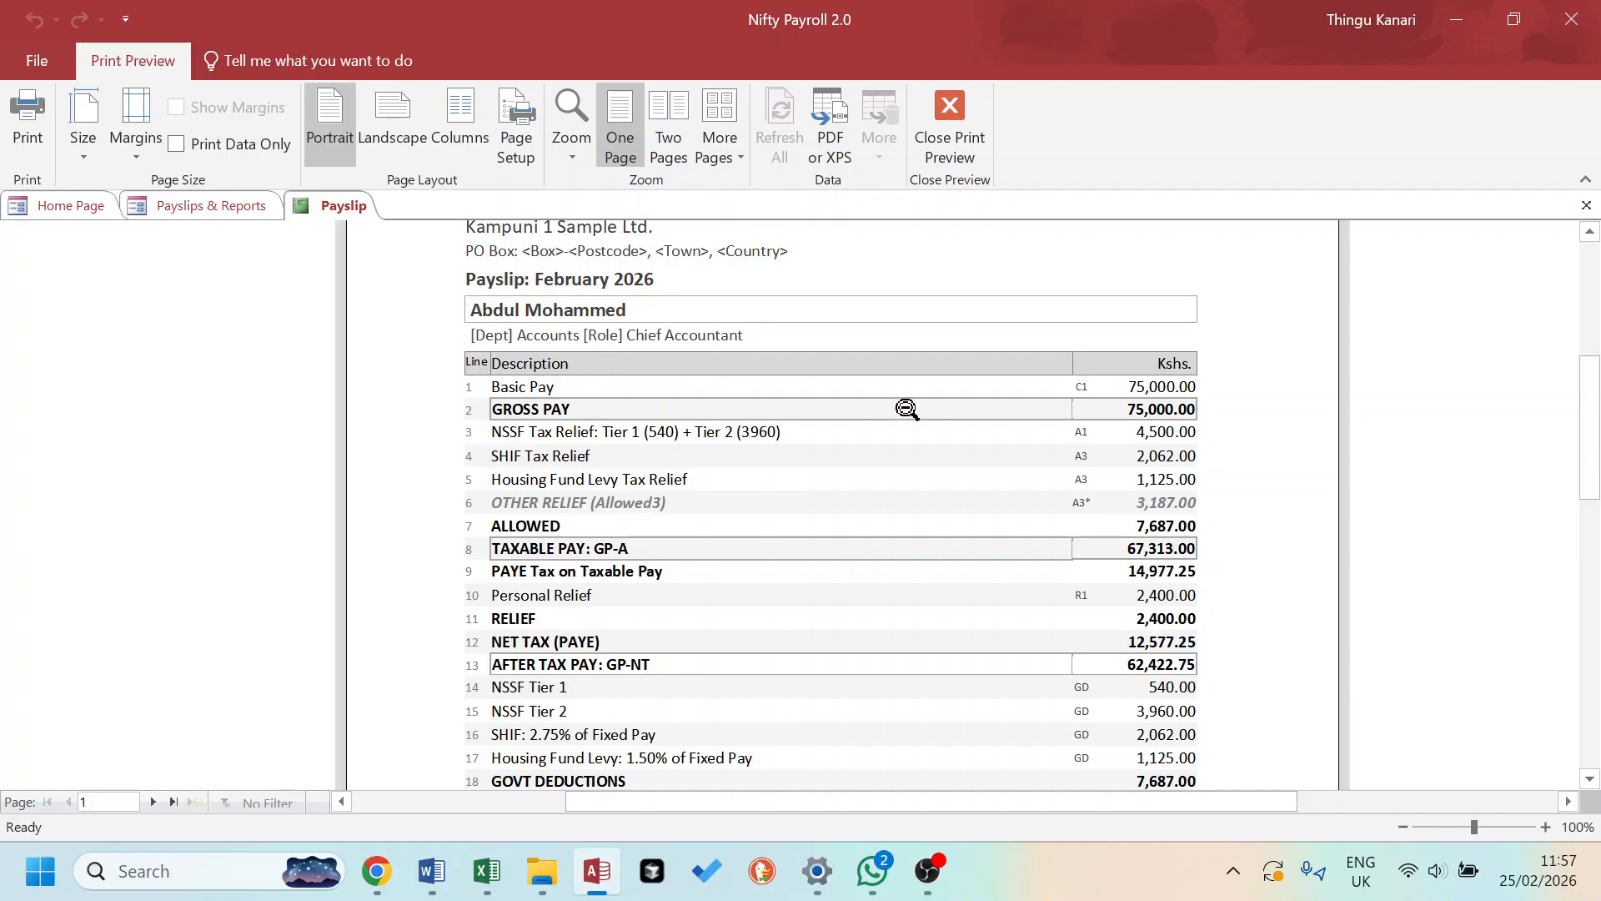
scroll(906, 409, up, 3)
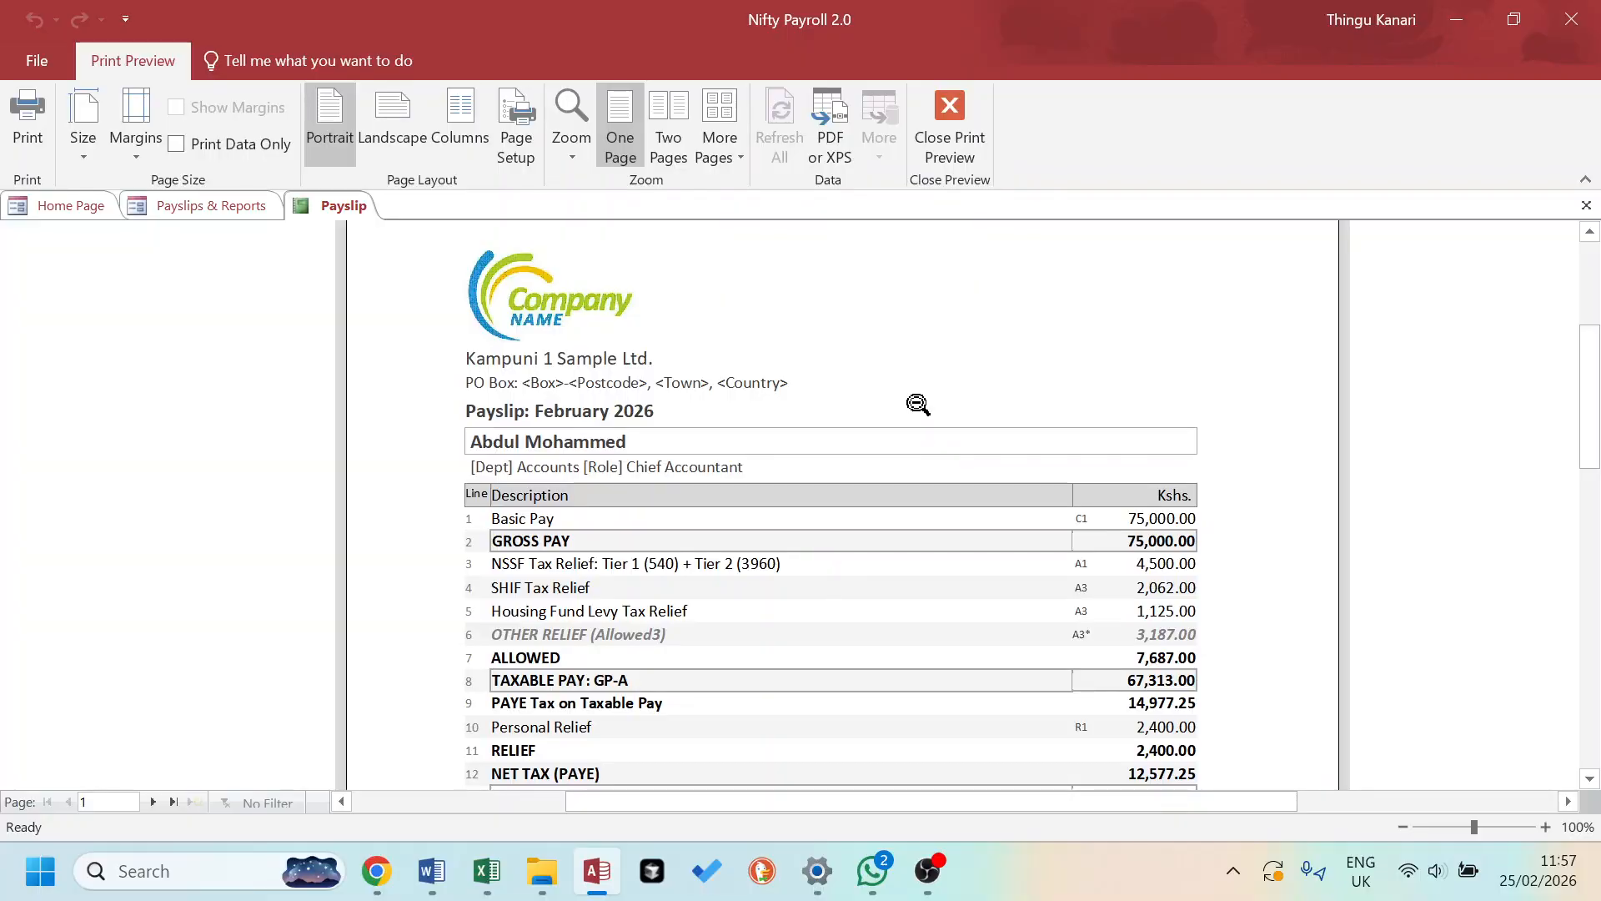
click(1587, 206)
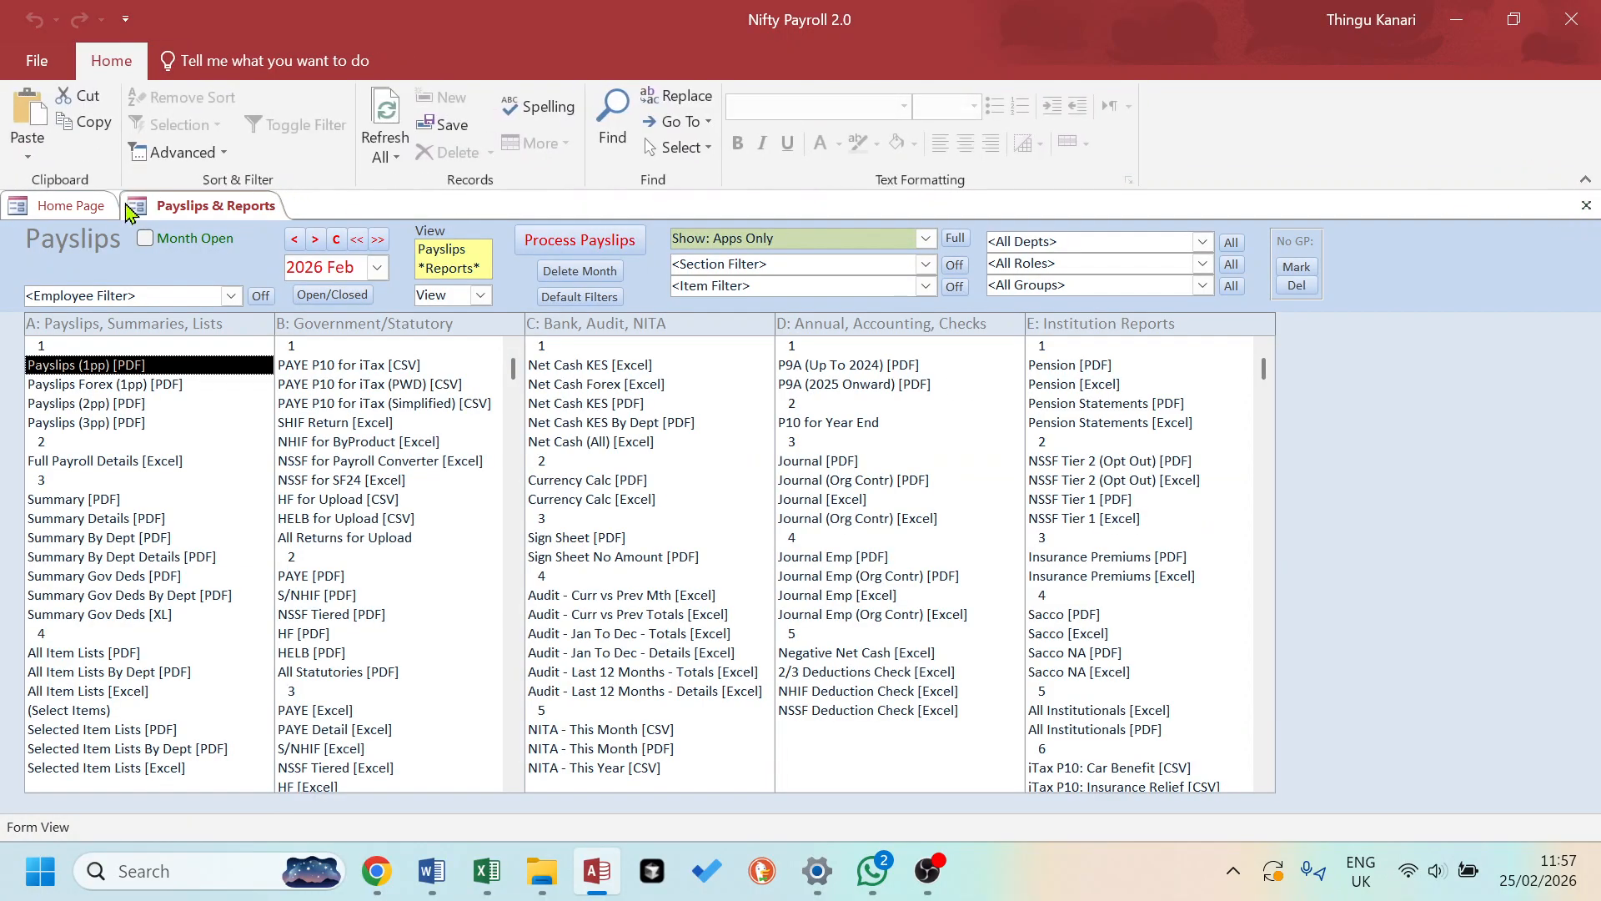
- Return to the home page and open the Employee List
click(73, 206)
double_click(137, 502)
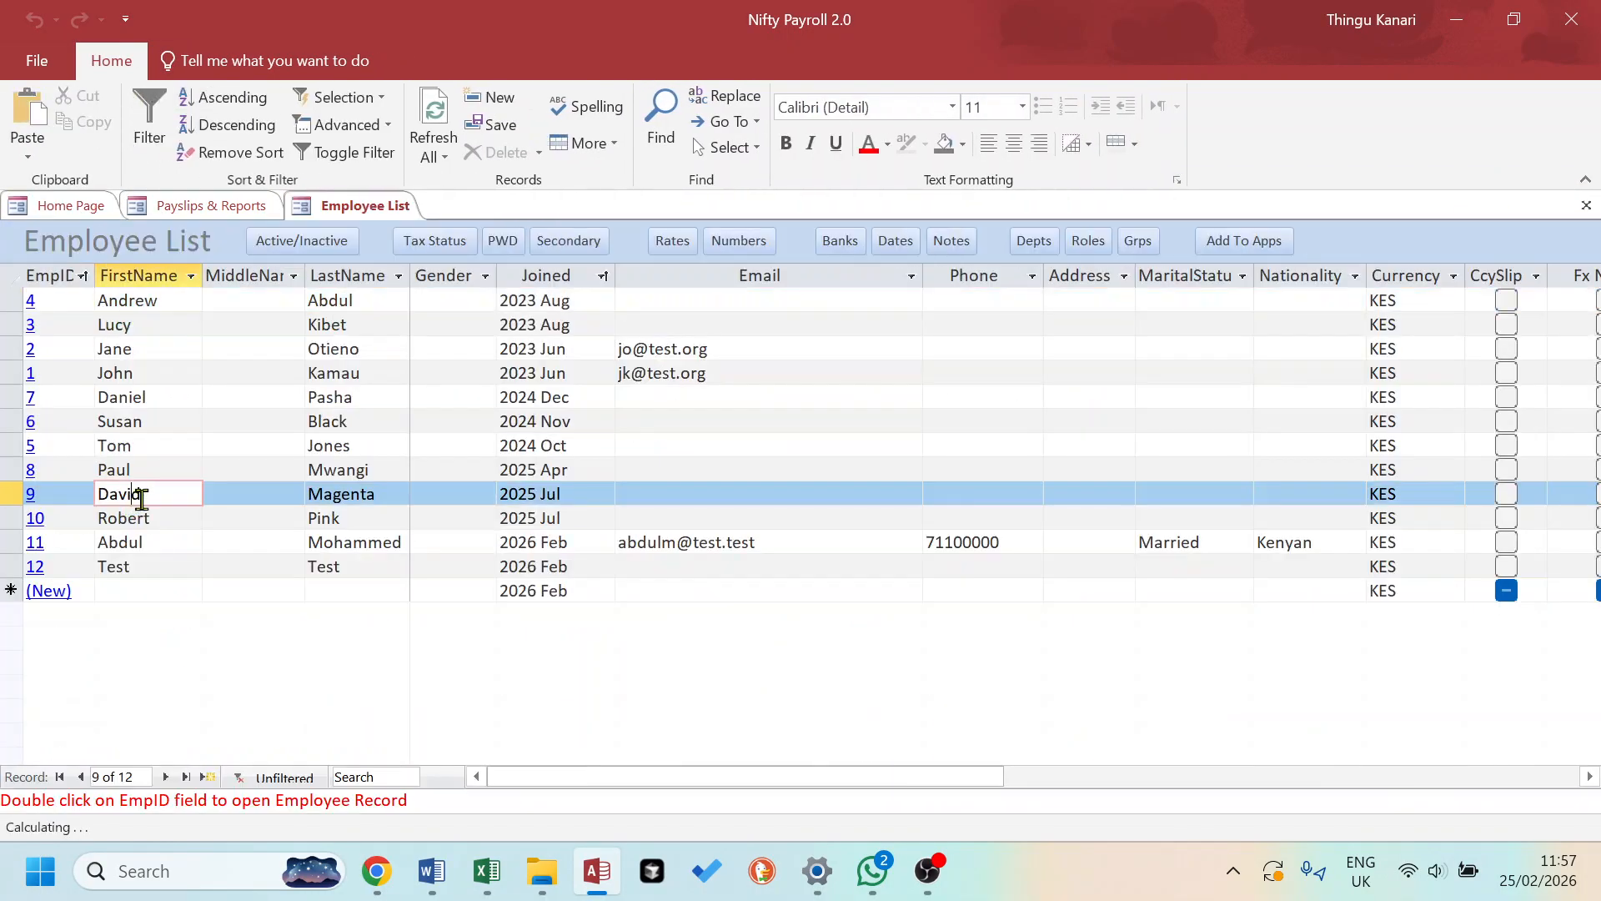